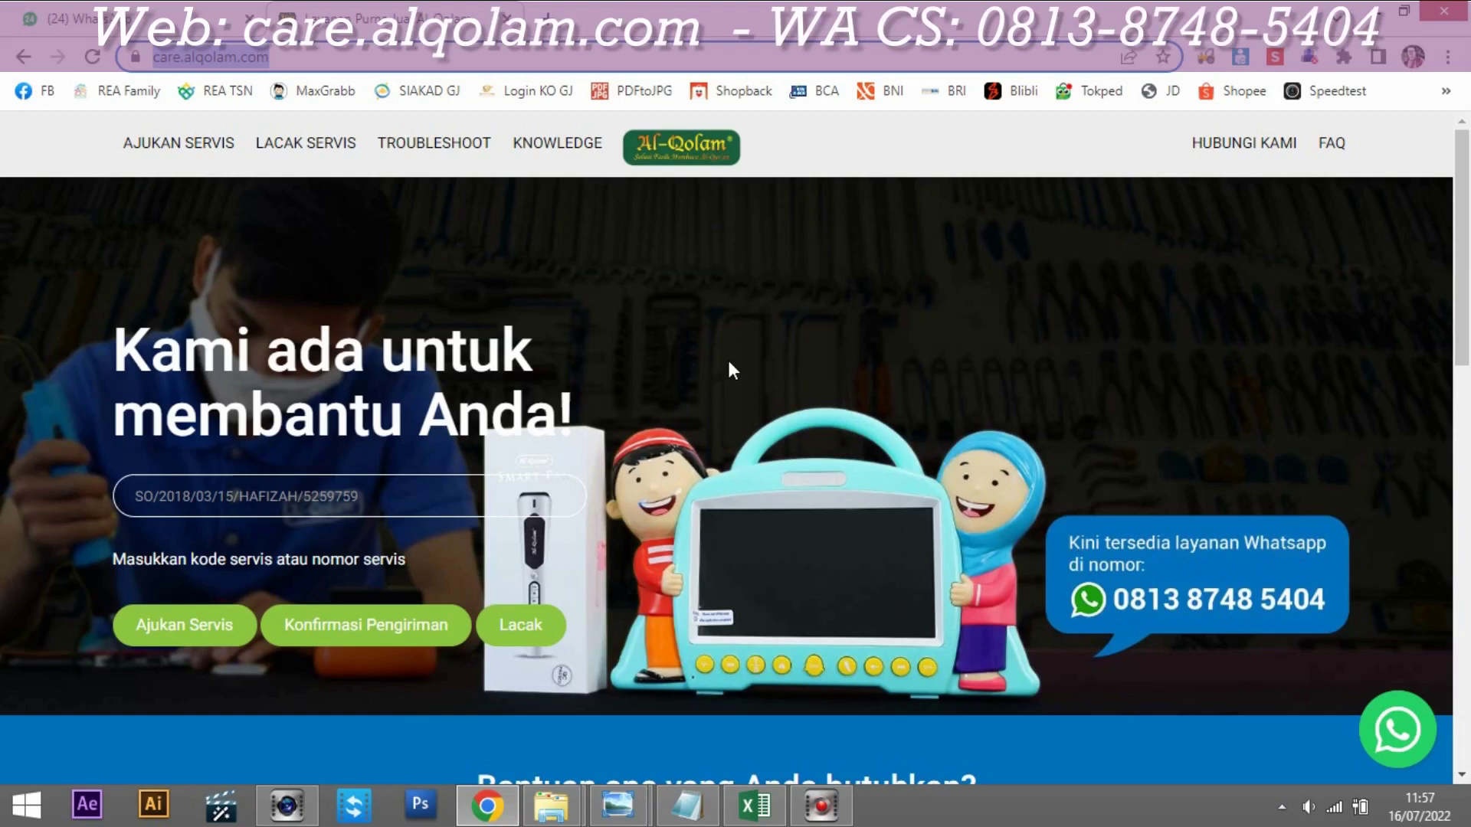
{"action": "left_click", "coordinate": [676, 800]}
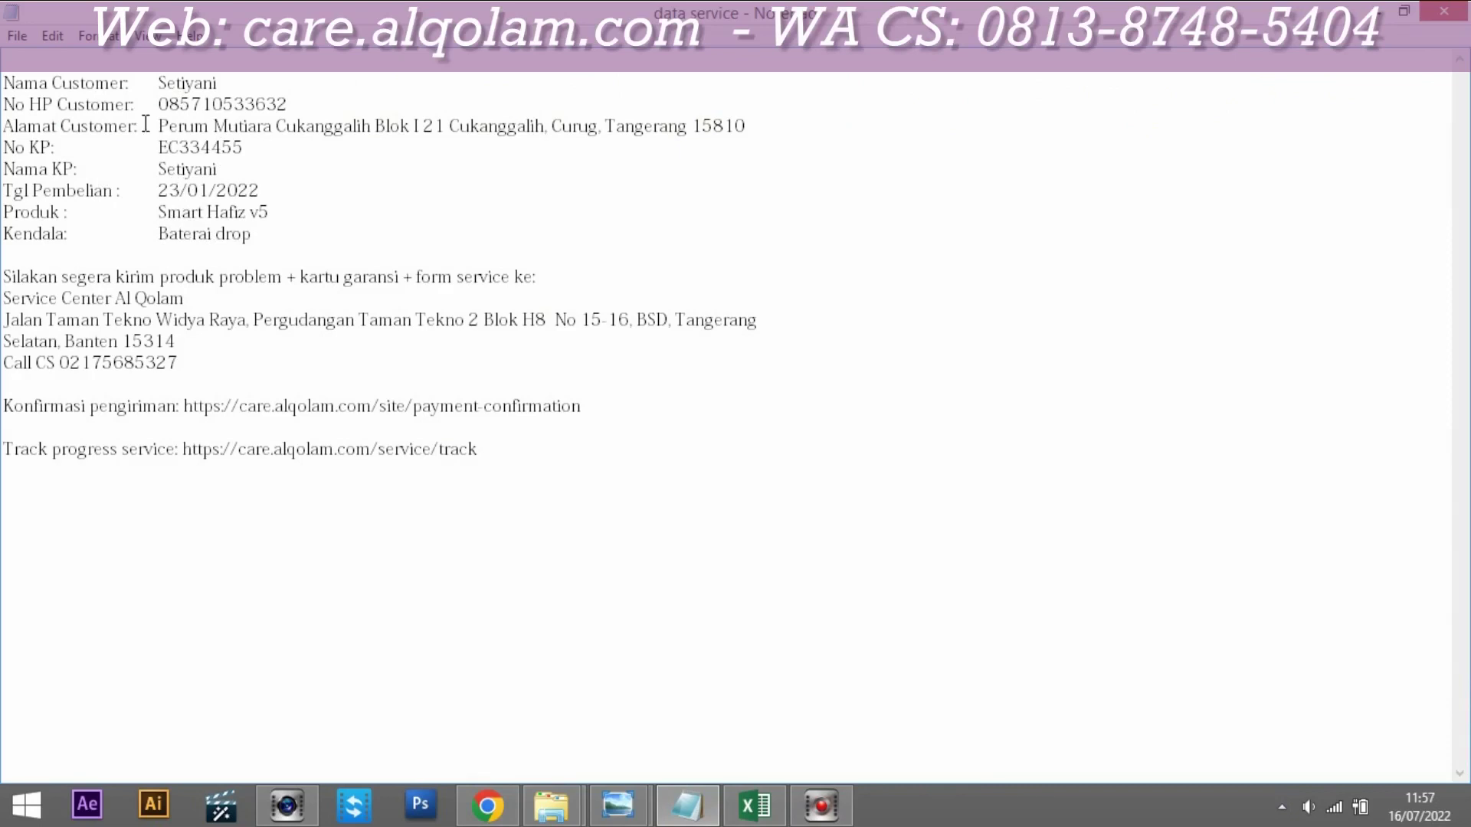
{"action": "left_click_drag", "start_coordinate": [158, 234], "coordinate": [242, 233]}
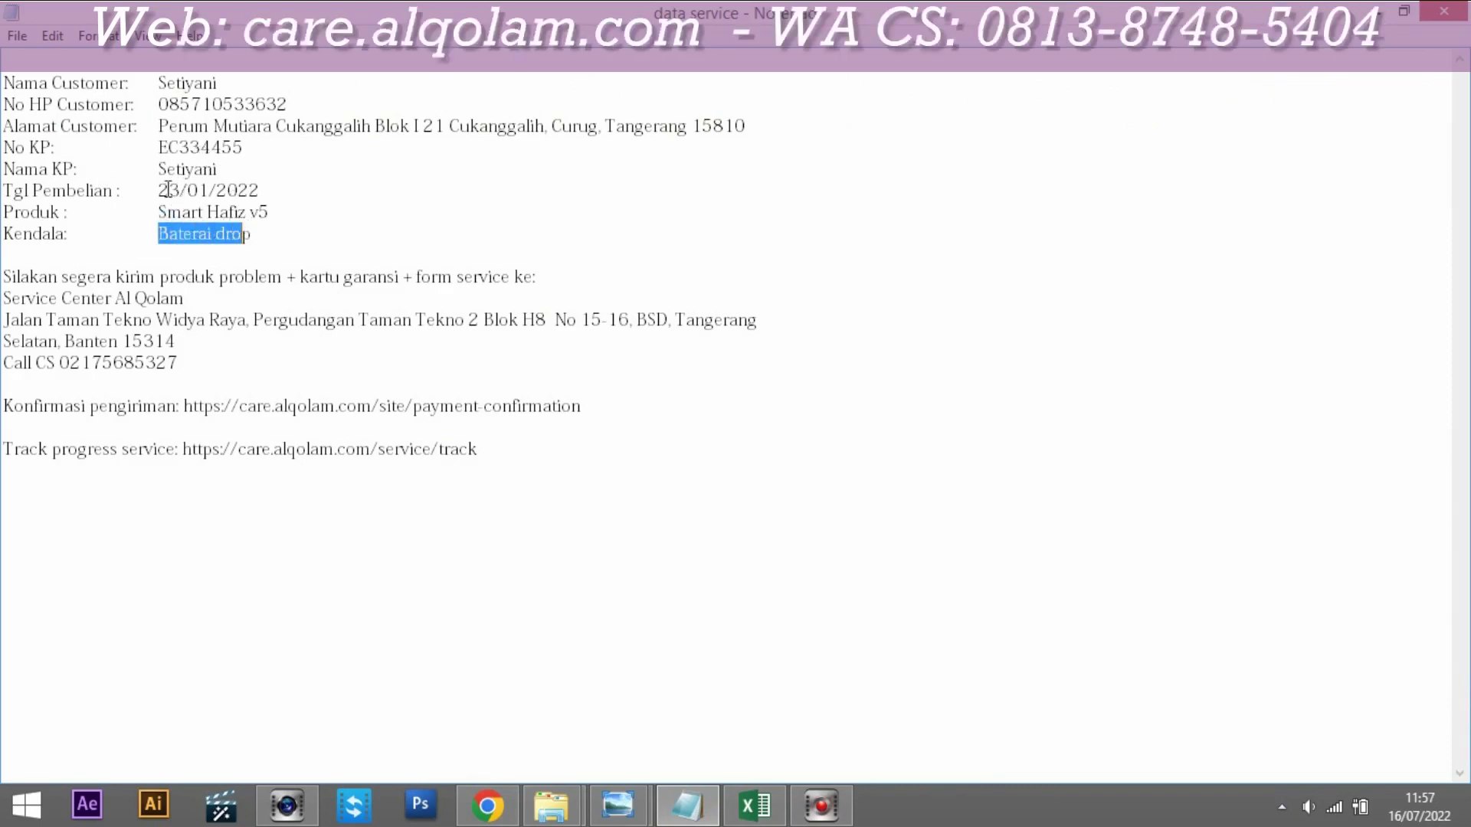
{"action": "left_click_drag", "start_coordinate": [159, 191], "coordinate": [246, 191]}
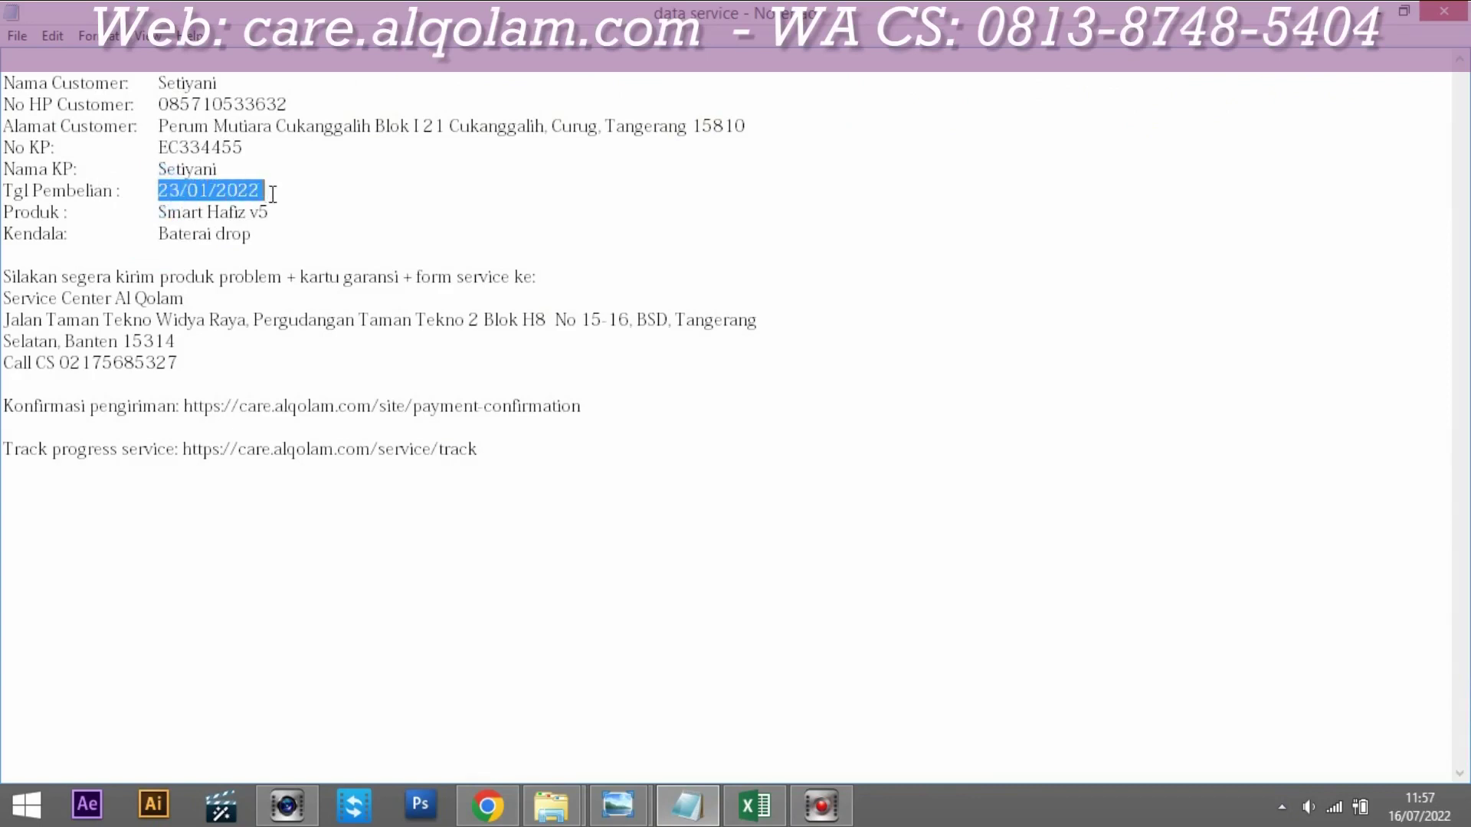
{"action": "left_click", "coordinate": [168, 191]}
{"action": "left_click_drag", "start_coordinate": [158, 191], "coordinate": [221, 190]}
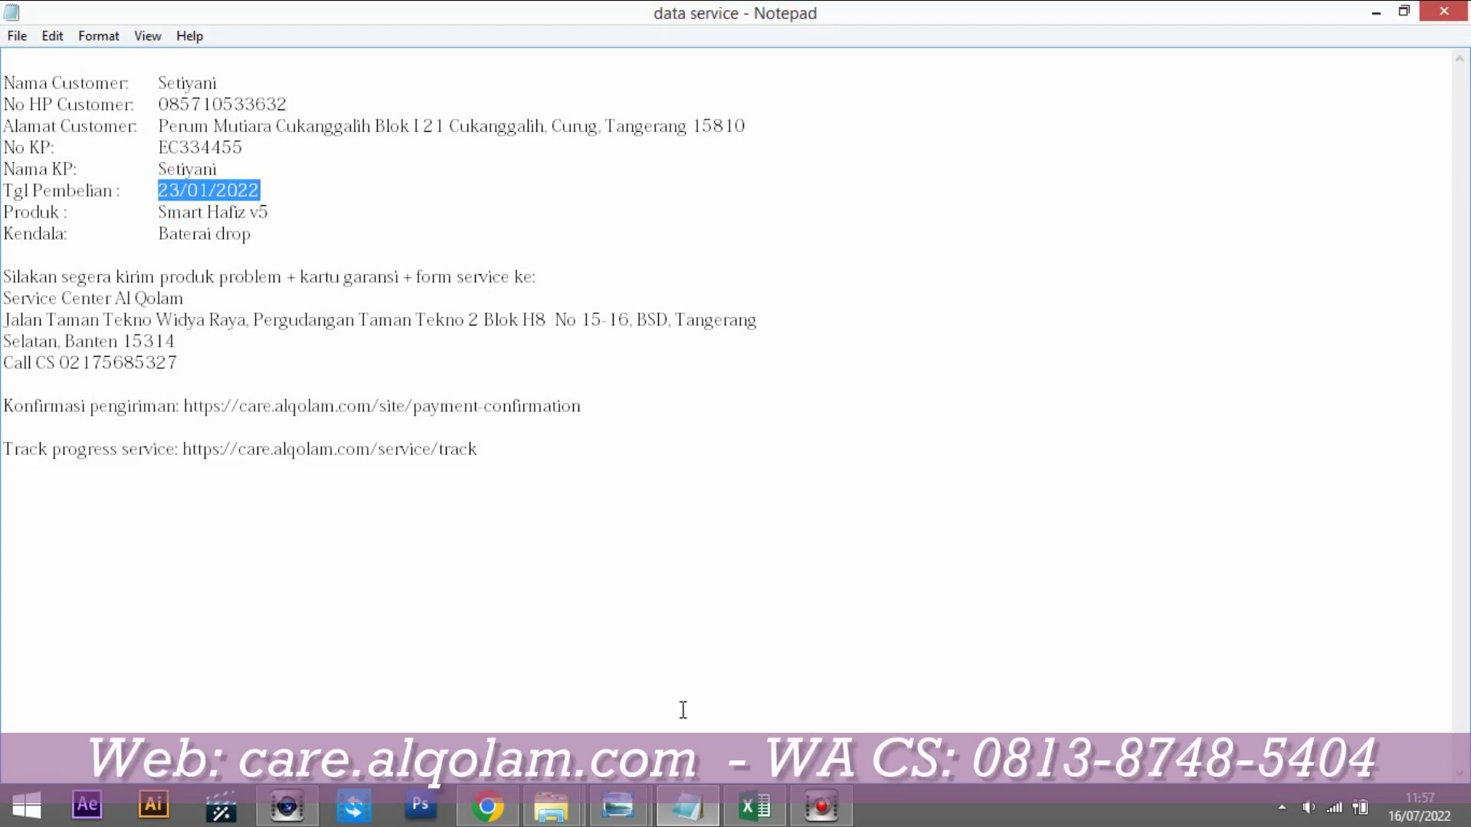
{"action": "left_click", "coordinate": [507, 815]}
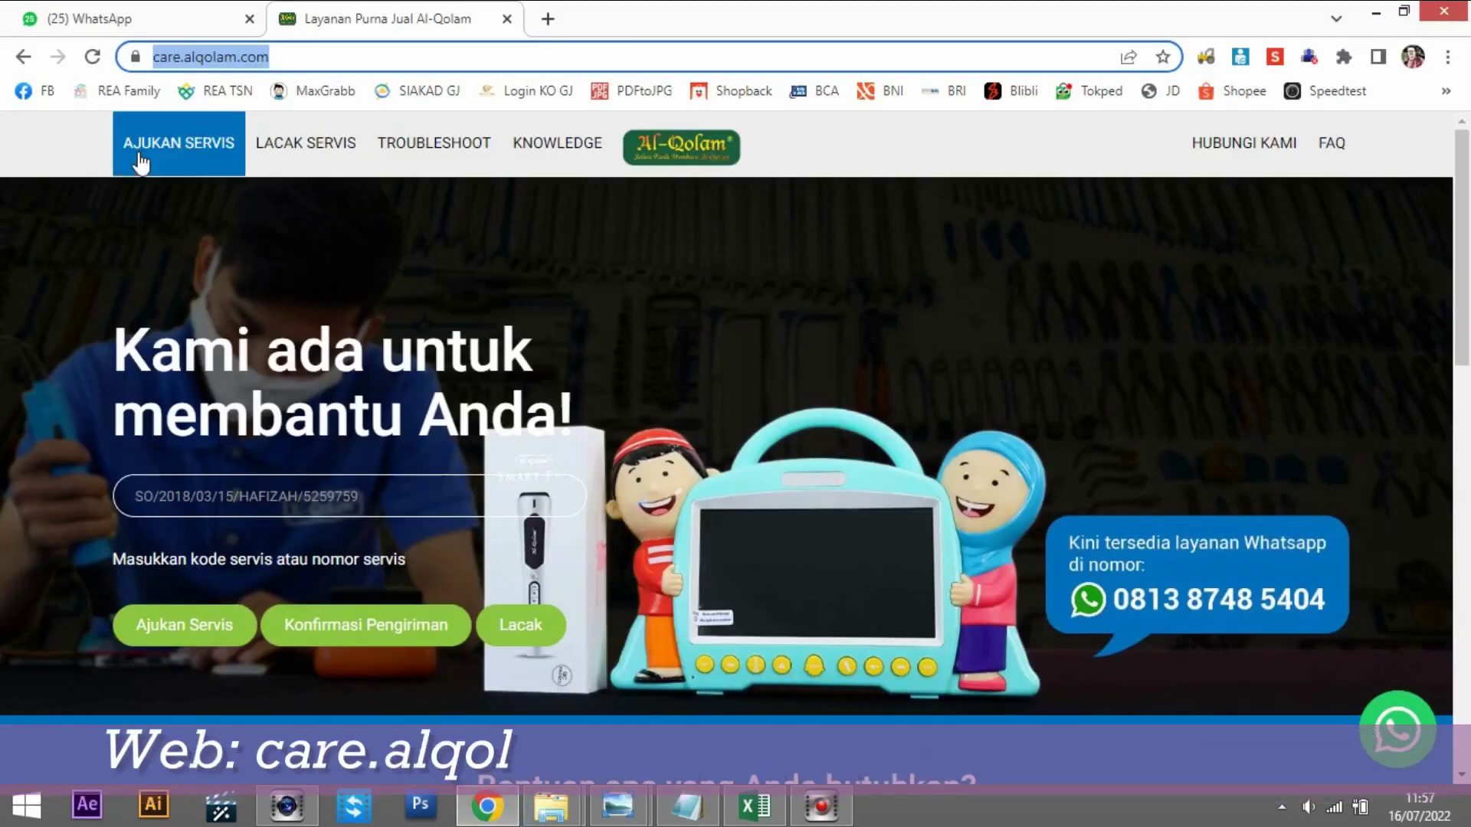
Step: Open the AJUKAN SERVIS form and paste the customer's name from the notes into Nama
{"action": "left_click", "coordinate": [294, 53]}
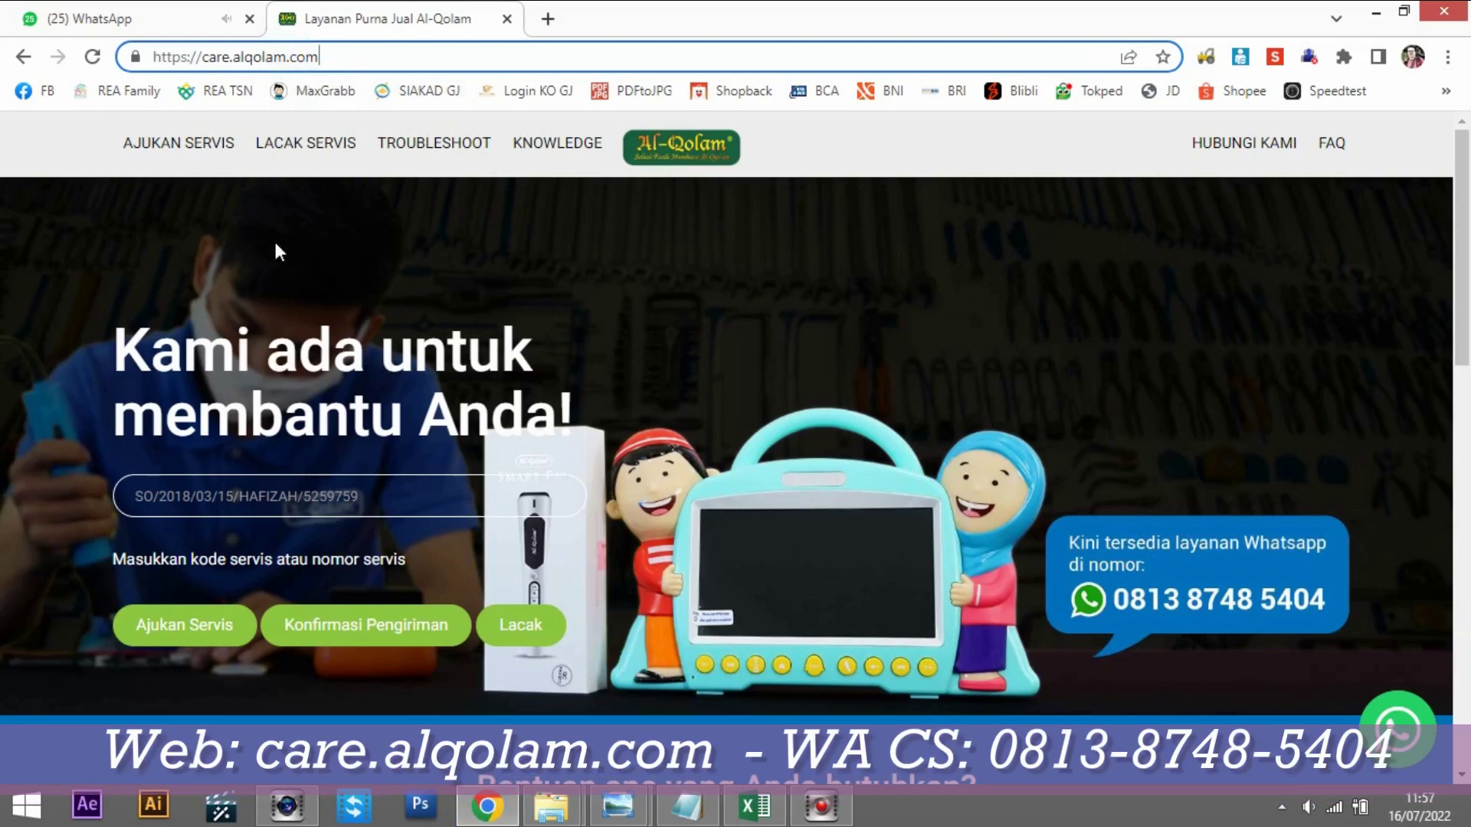
{"action": "left_click", "coordinate": [183, 154]}
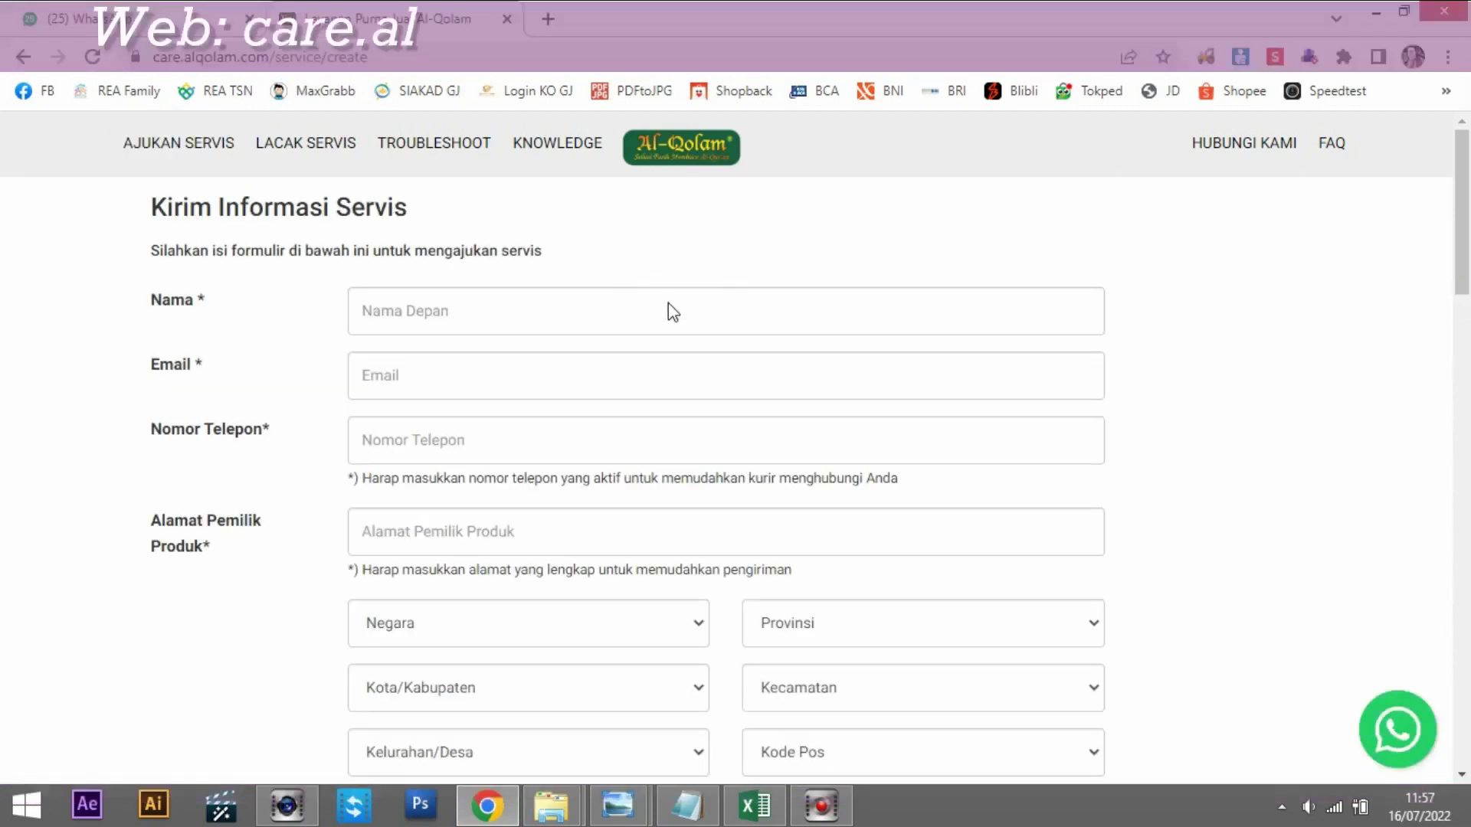
{"action": "left_click_drag", "start_coordinate": [1461, 247], "coordinate": [1467, 271]}
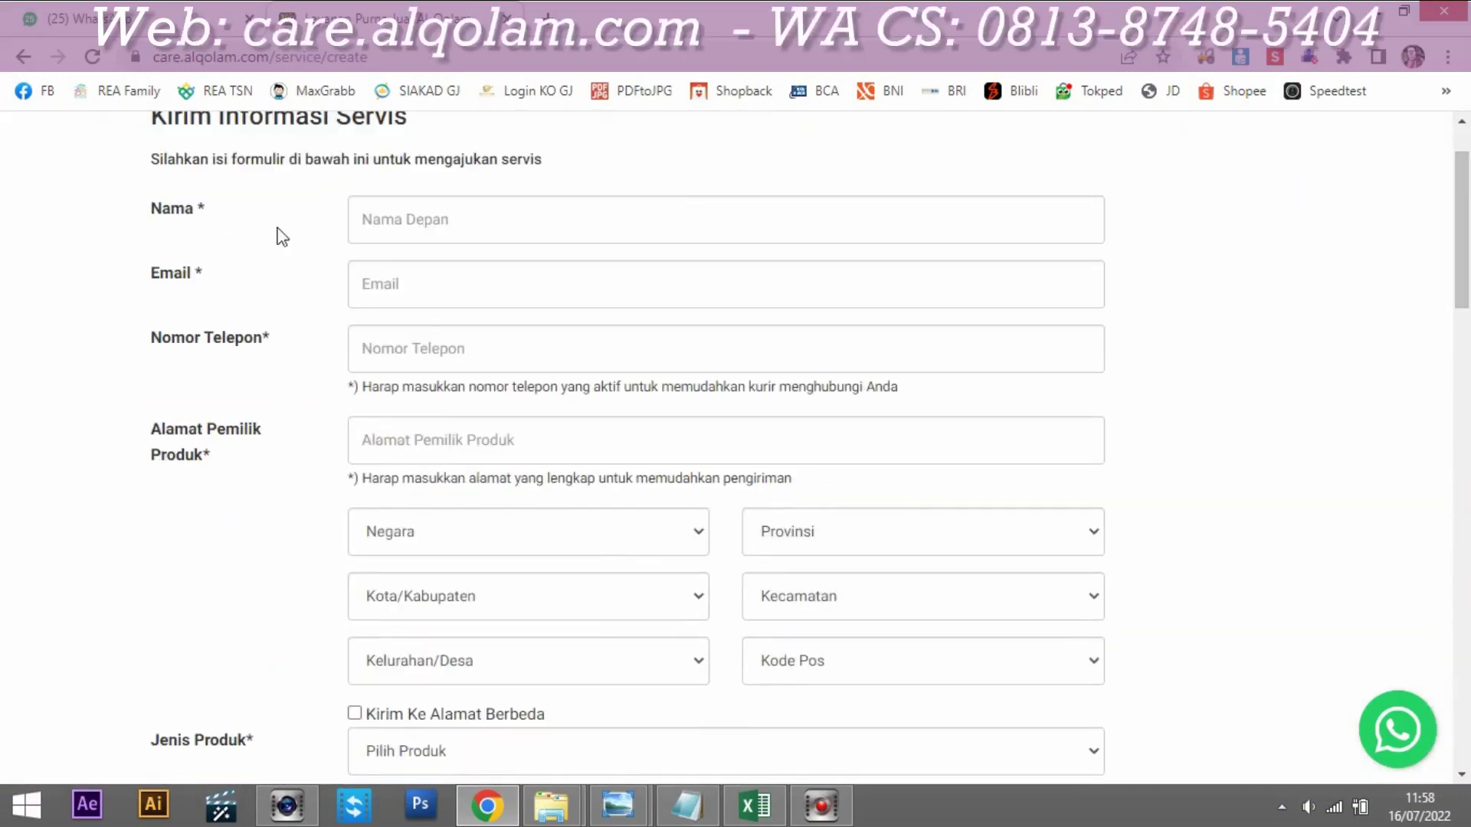
{"action": "left_click", "coordinate": [687, 805]}
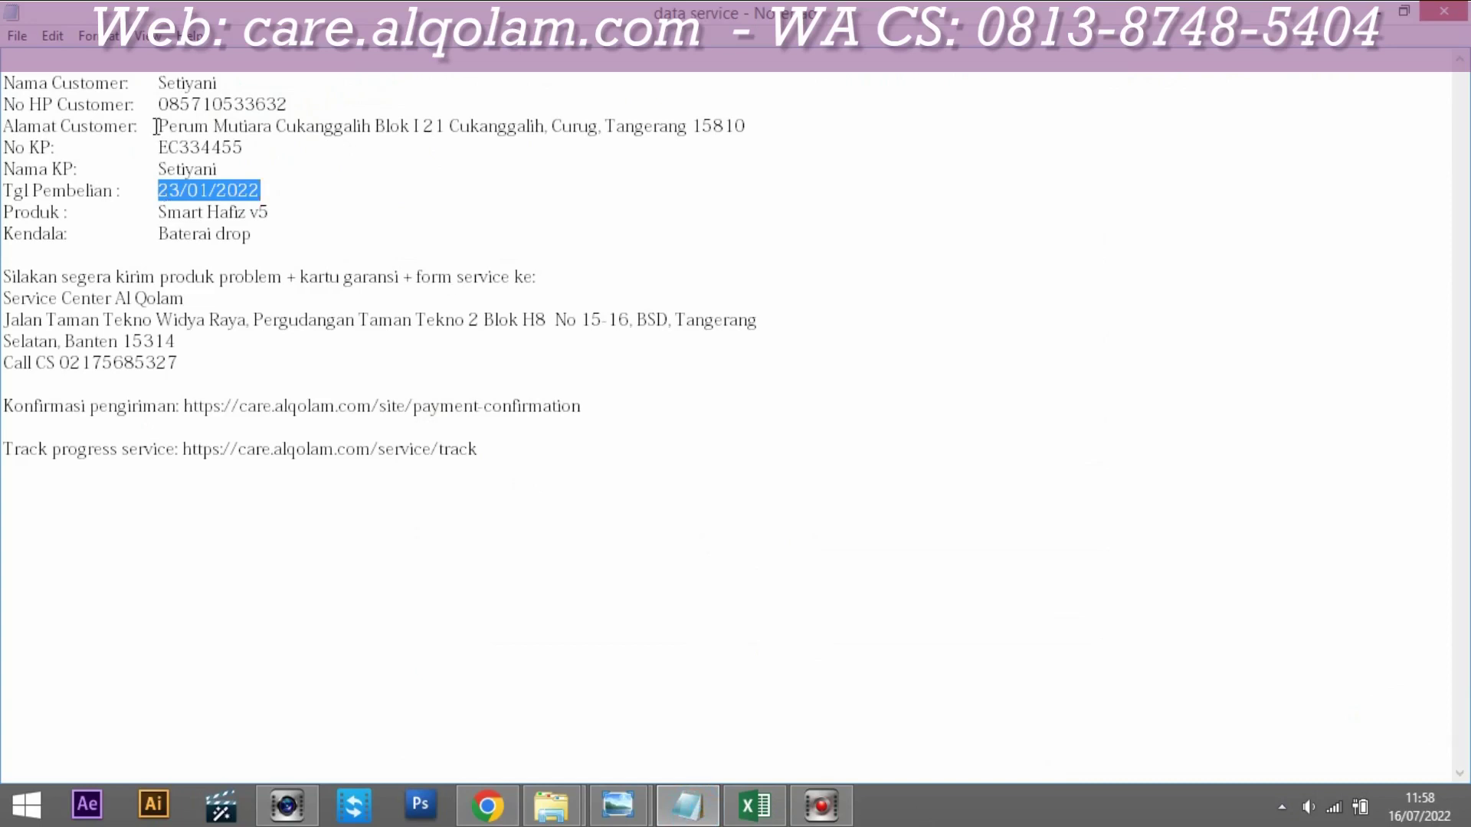
{"action": "left_click_drag", "start_coordinate": [163, 82], "coordinate": [218, 82]}
{"action": "key", "text": "ctrl+c"}
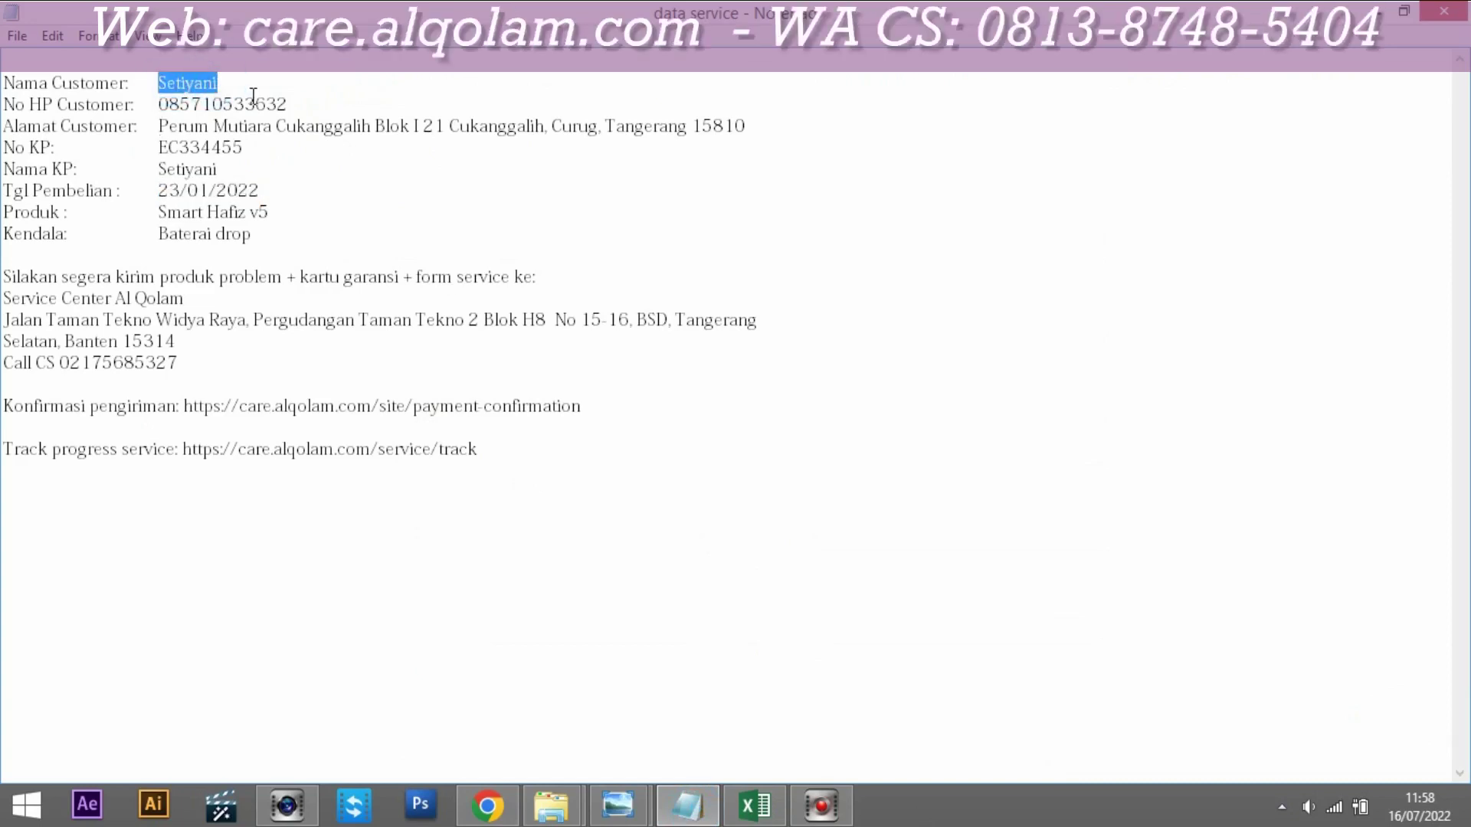
{"action": "left_click", "coordinate": [487, 804]}
{"action": "left_click", "coordinate": [408, 221]}
{"action": "key", "text": "ctrl+v"}
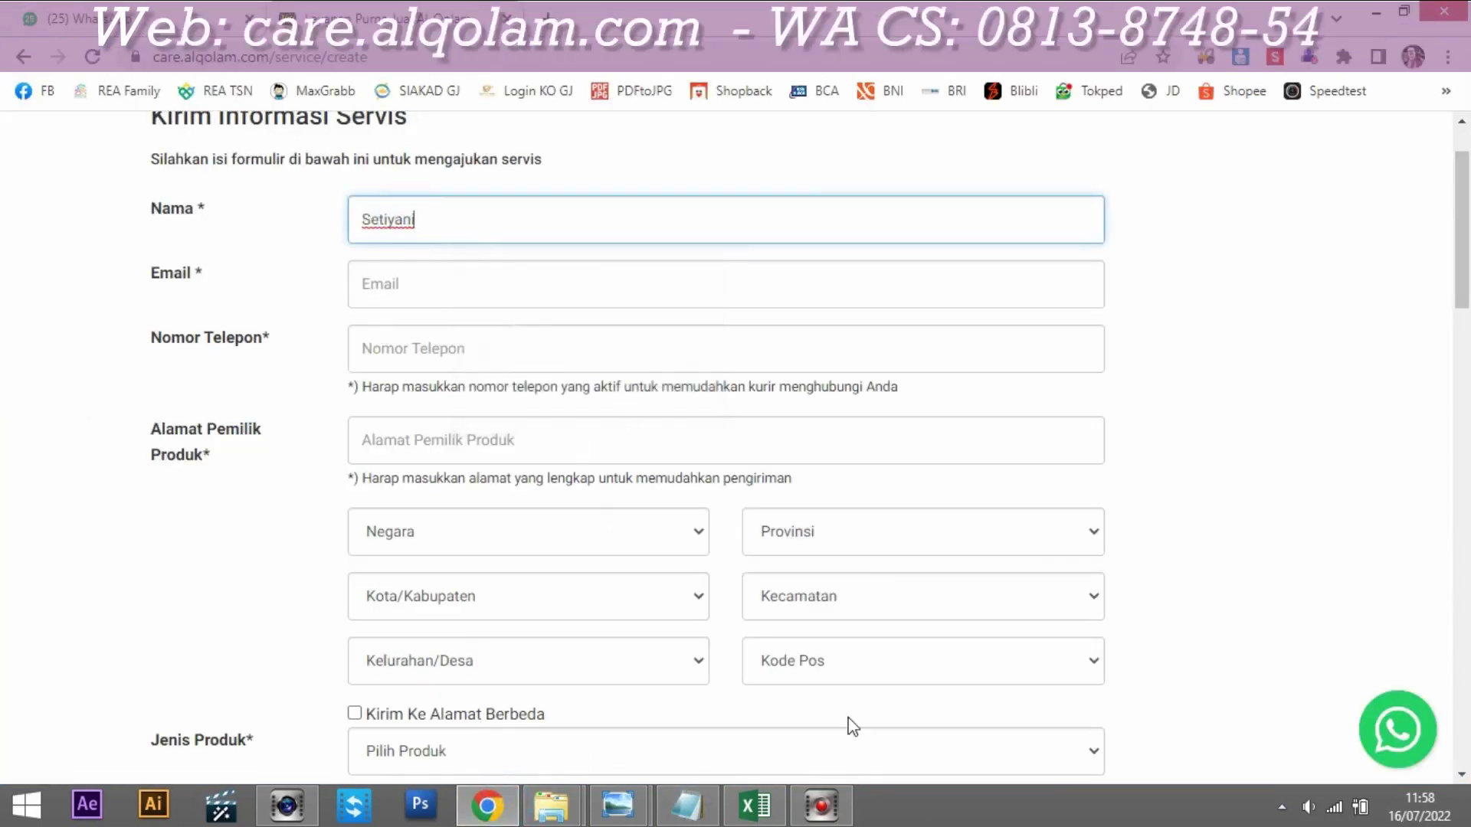
Step: Enter the customer's e-mail, then paste their phone number from the notes into Nomor Telepon
{"action": "left_click", "coordinate": [451, 285]}
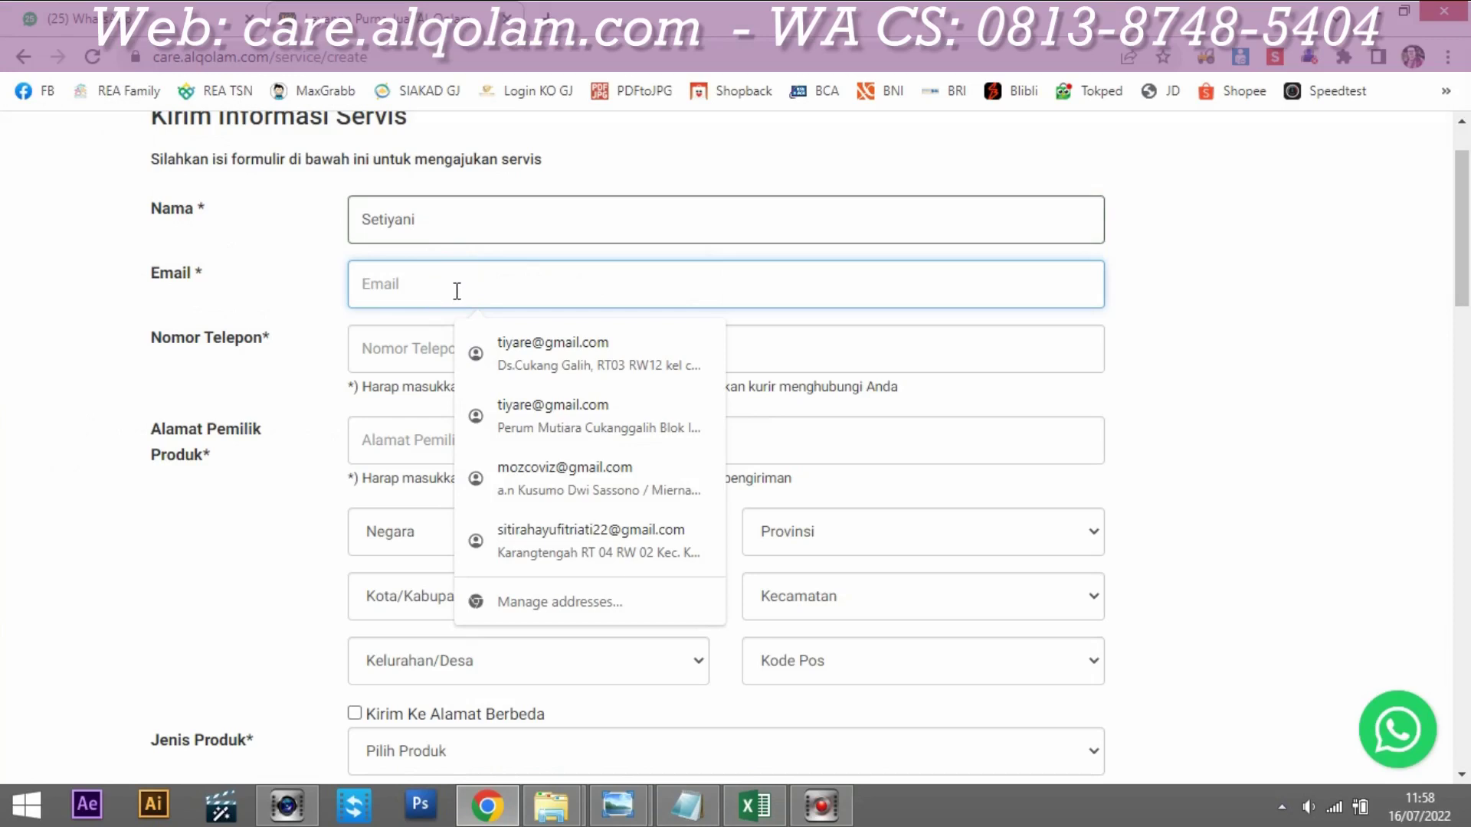
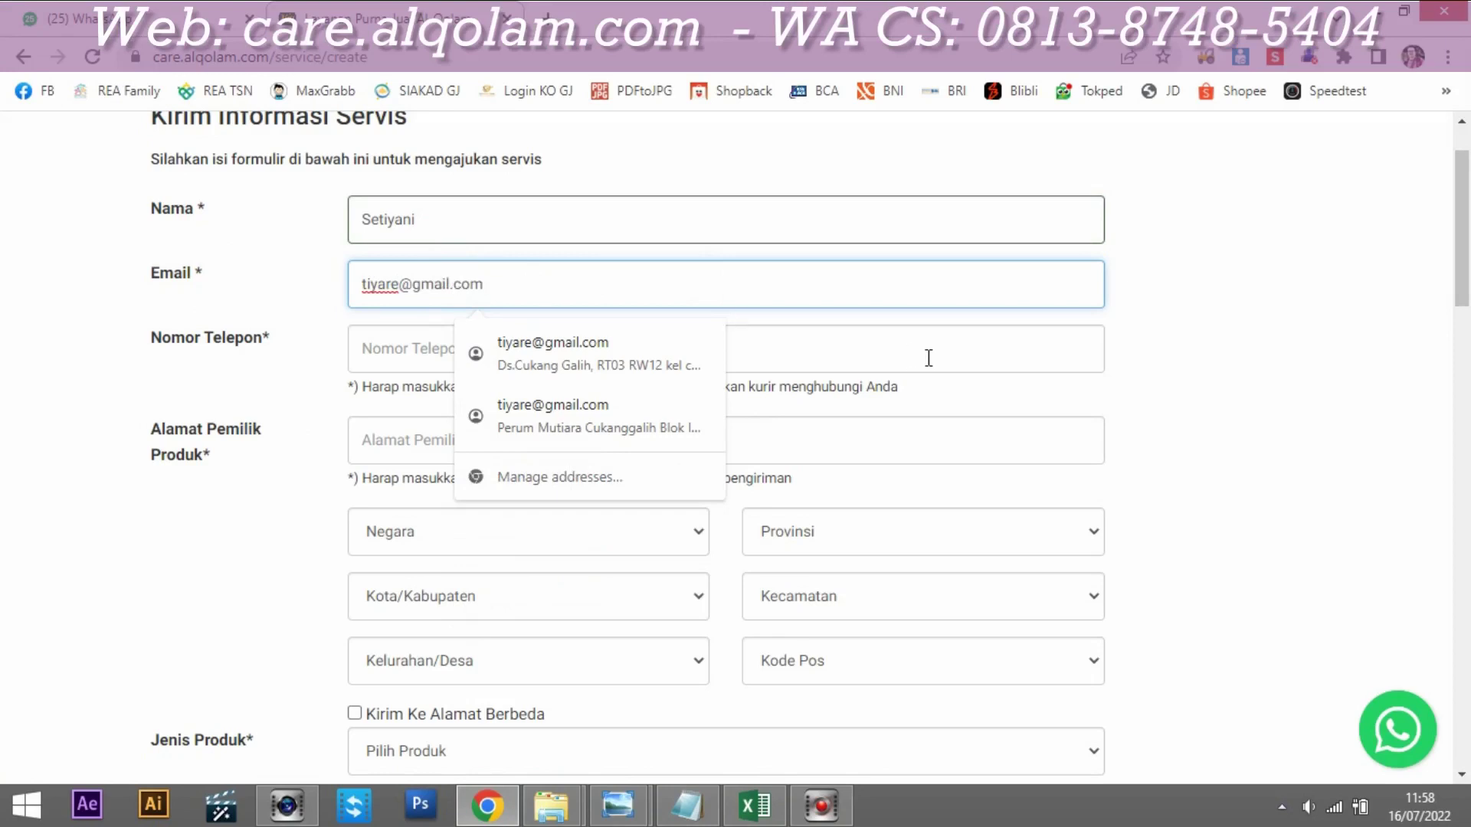
{"action": "left_click", "coordinate": [927, 353]}
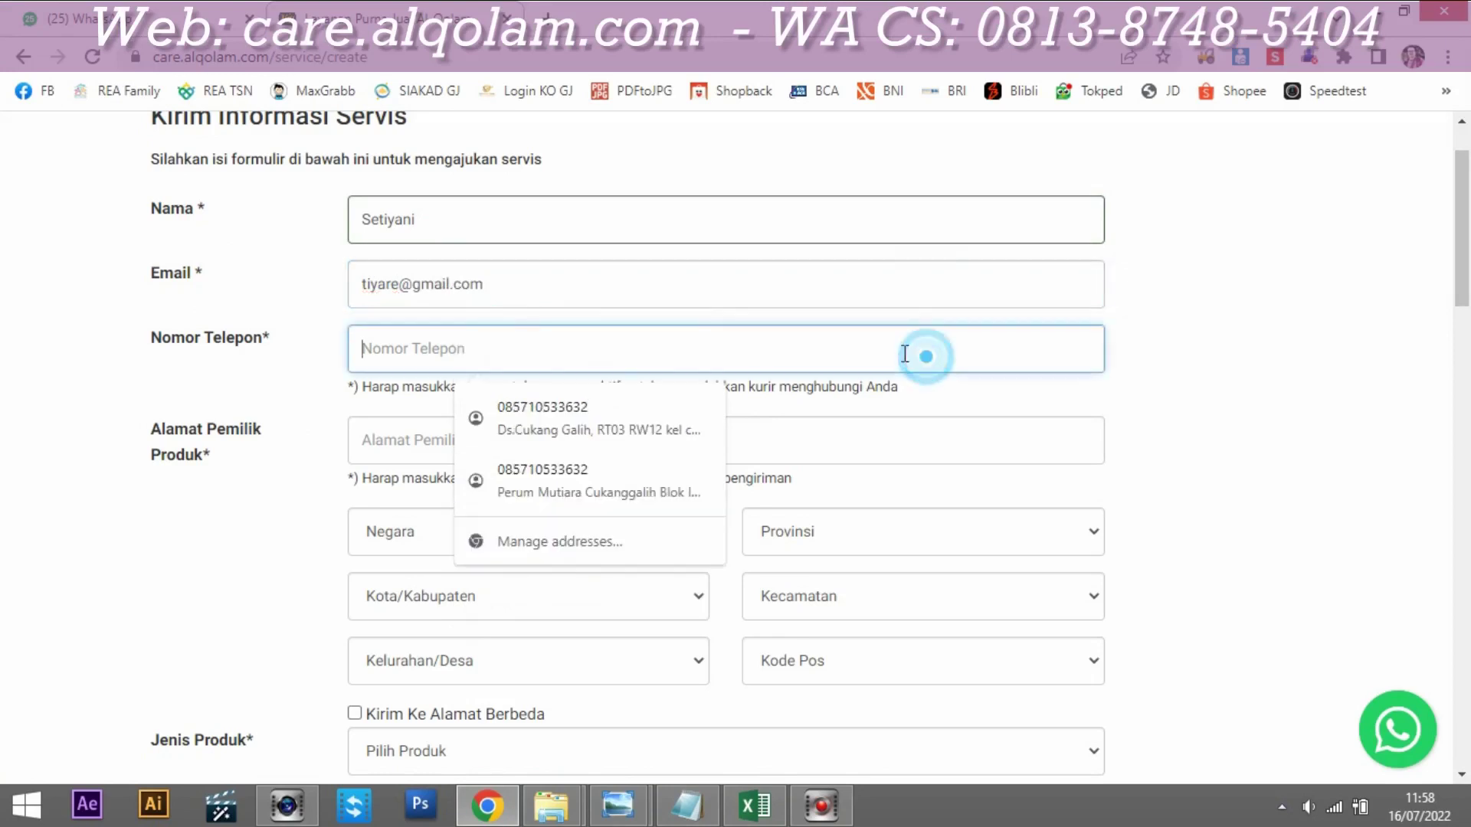
{"action": "left_click", "coordinate": [700, 818]}
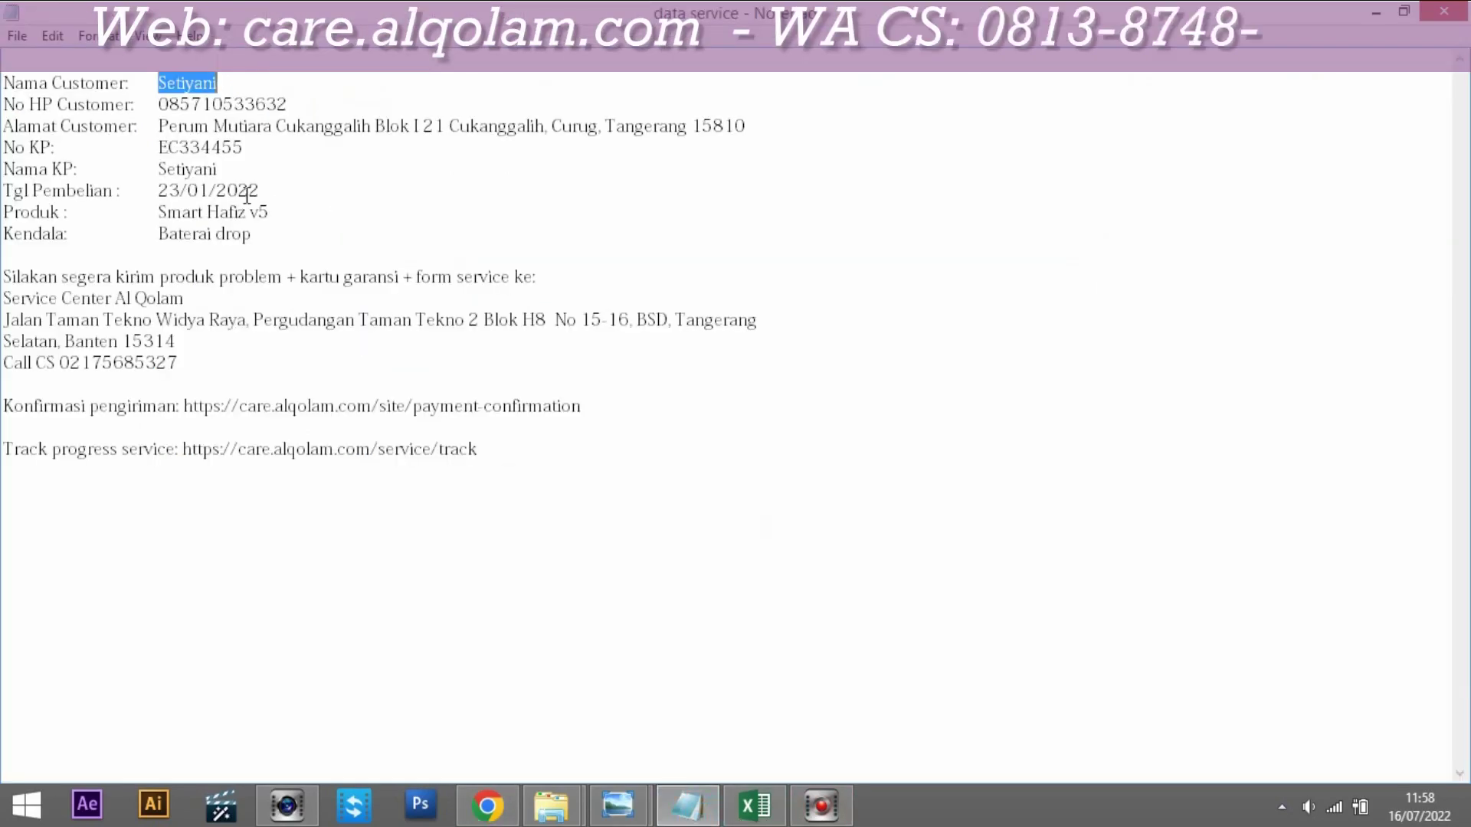
{"action": "left_click_drag", "start_coordinate": [158, 105], "coordinate": [281, 105]}
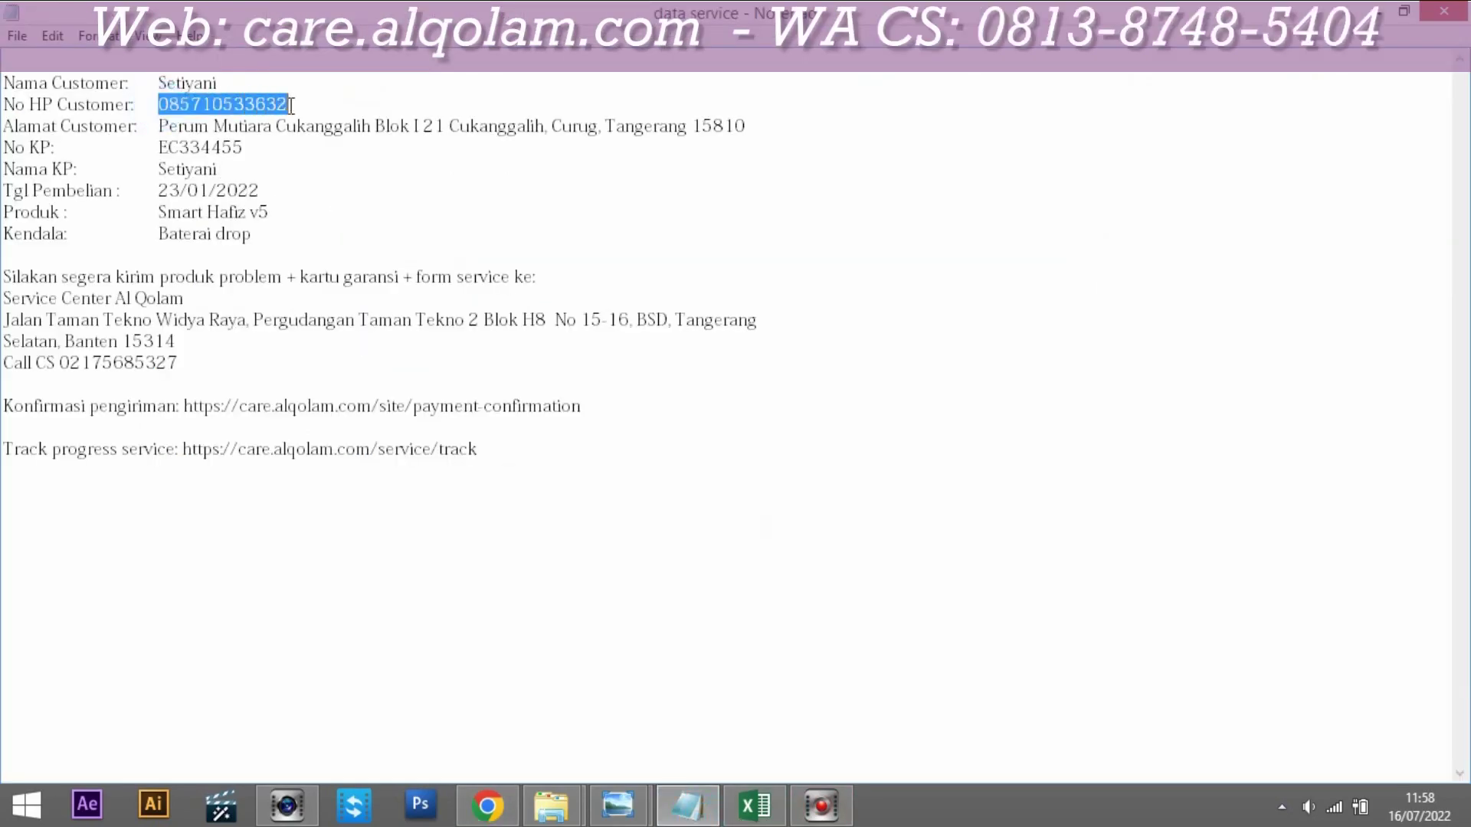
{"action": "left_click", "coordinate": [487, 806]}
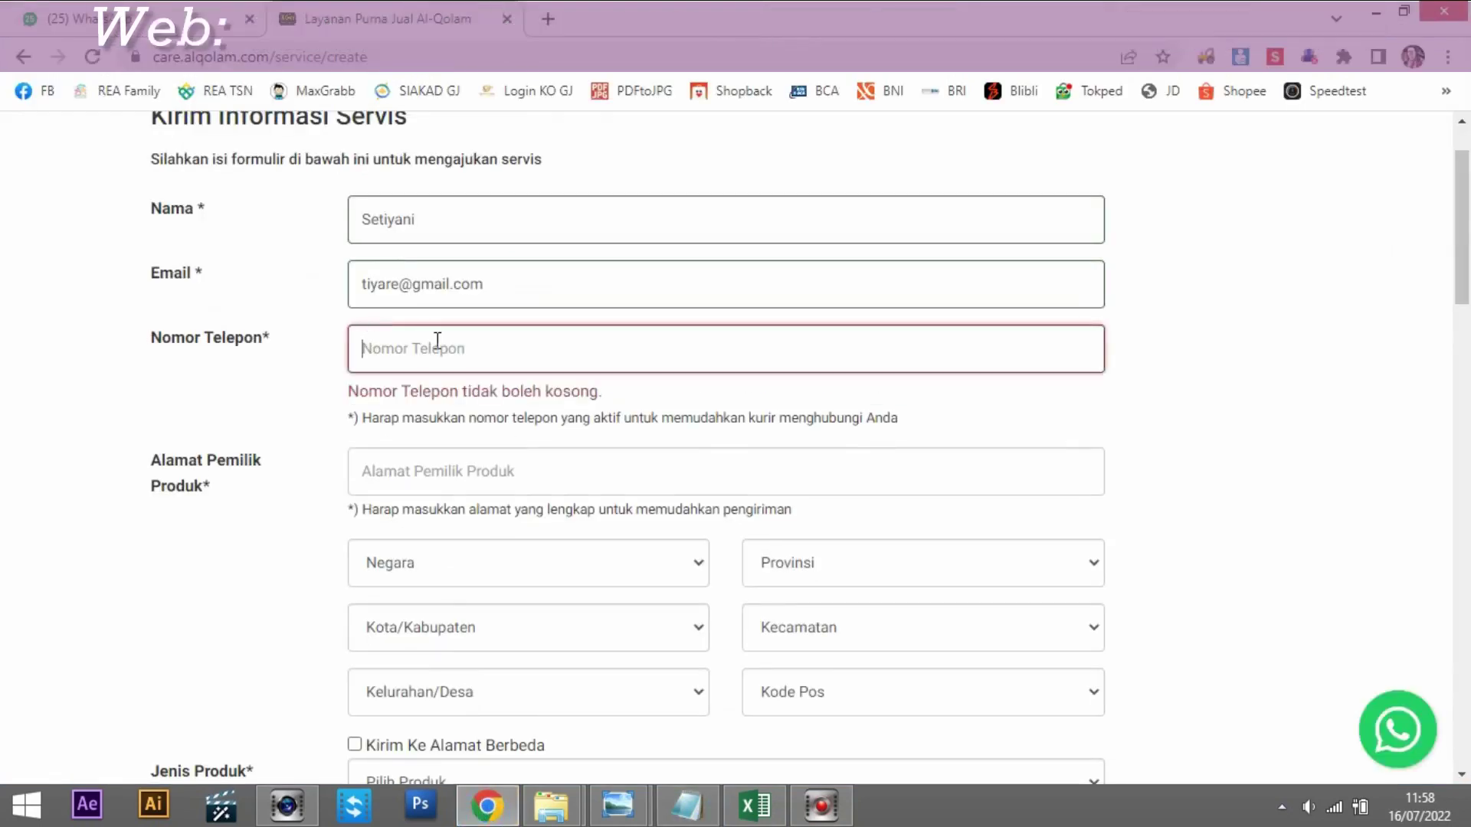
{"action": "key", "text": "ctrl+v"}
{"action": "left_click", "coordinate": [440, 342]}
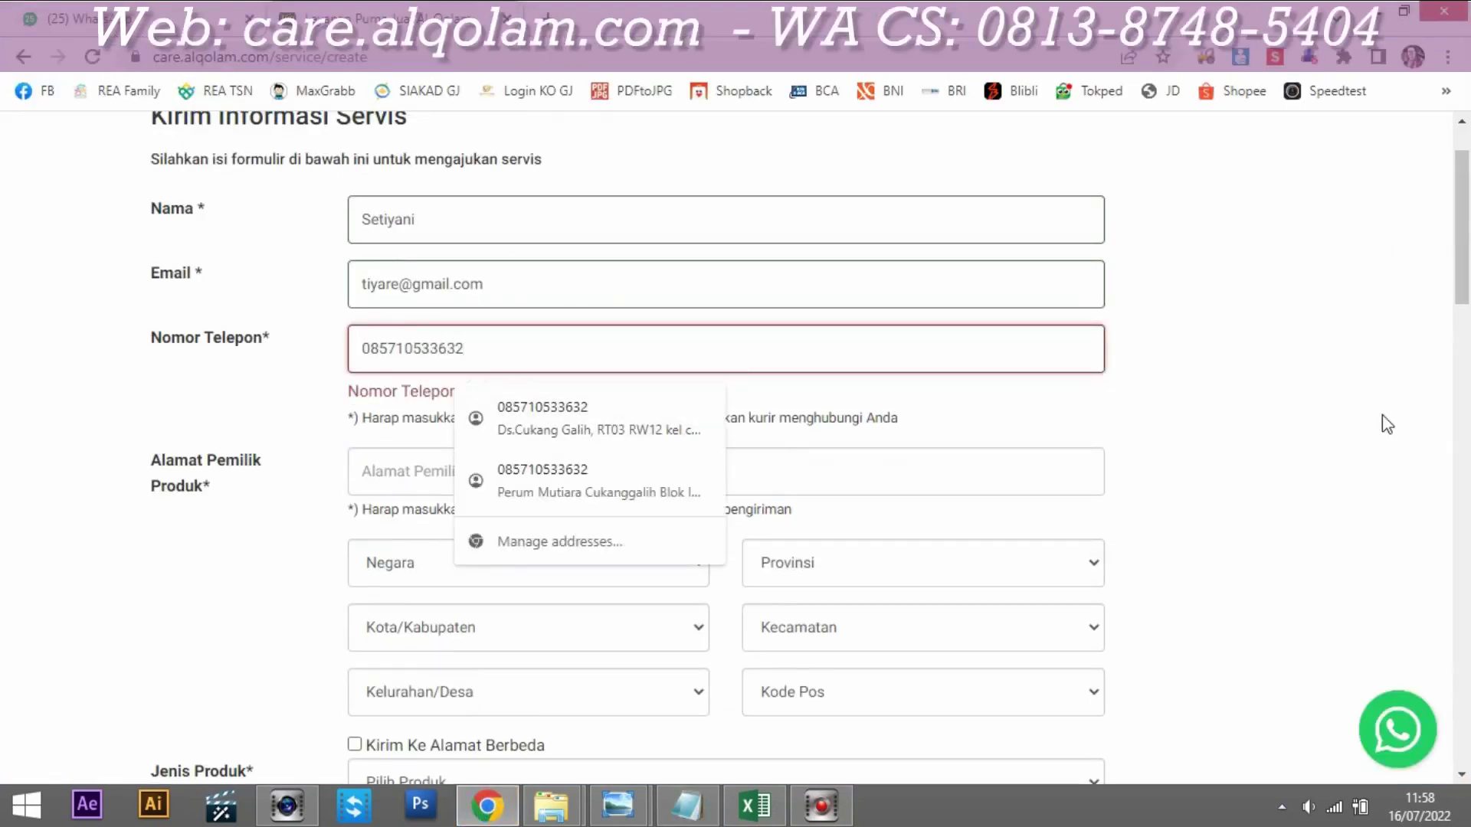
{"action": "left_click", "coordinate": [1341, 412]}
Step: Paste the customer's full address from the notes into Alamat Pemilik Produk
{"action": "left_click", "coordinate": [697, 814]}
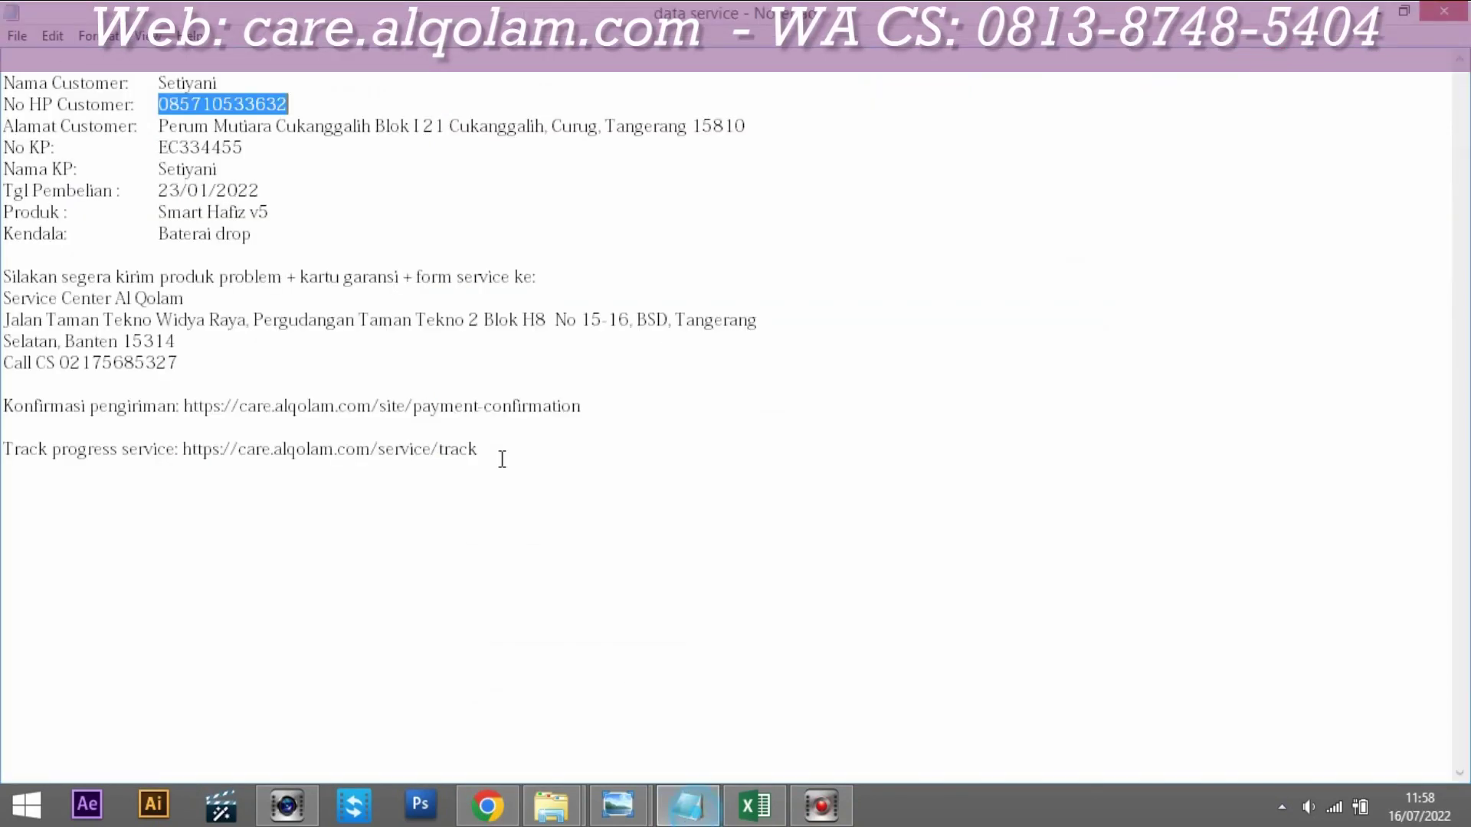
{"action": "left_click_drag", "start_coordinate": [157, 125], "coordinate": [746, 126]}
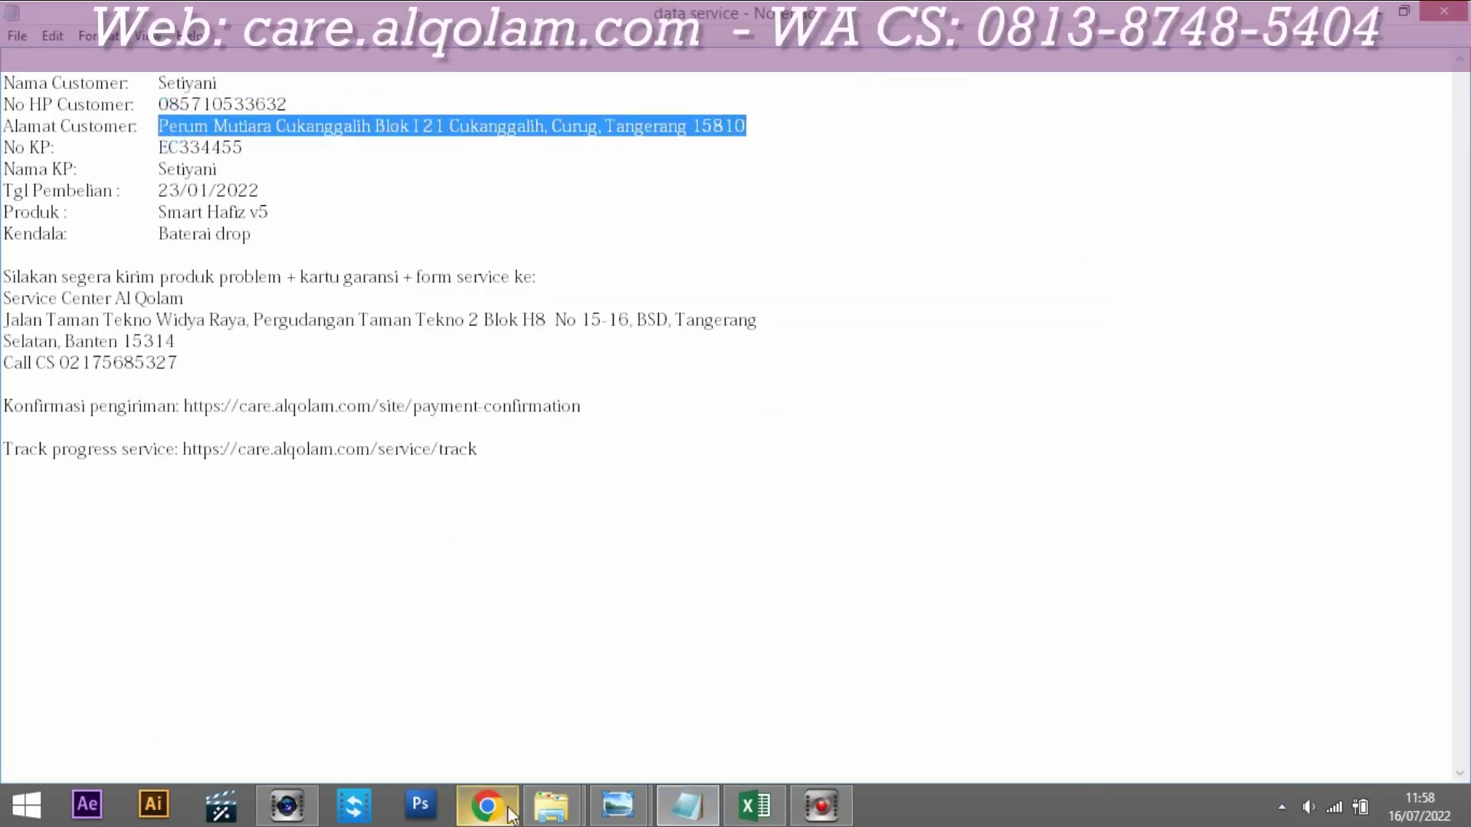
{"action": "left_click", "coordinate": [508, 812]}
{"action": "left_click", "coordinate": [463, 441]}
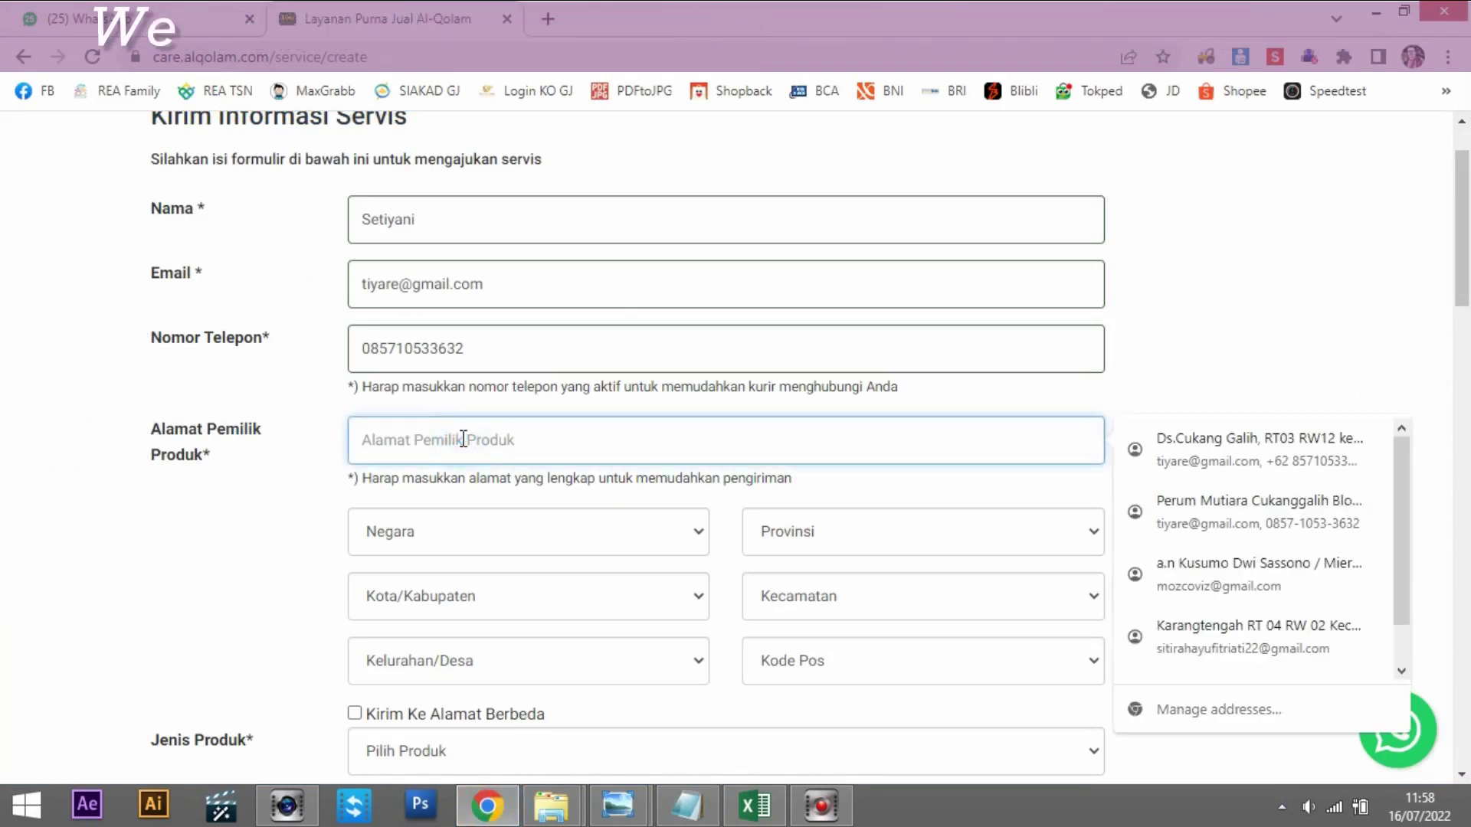
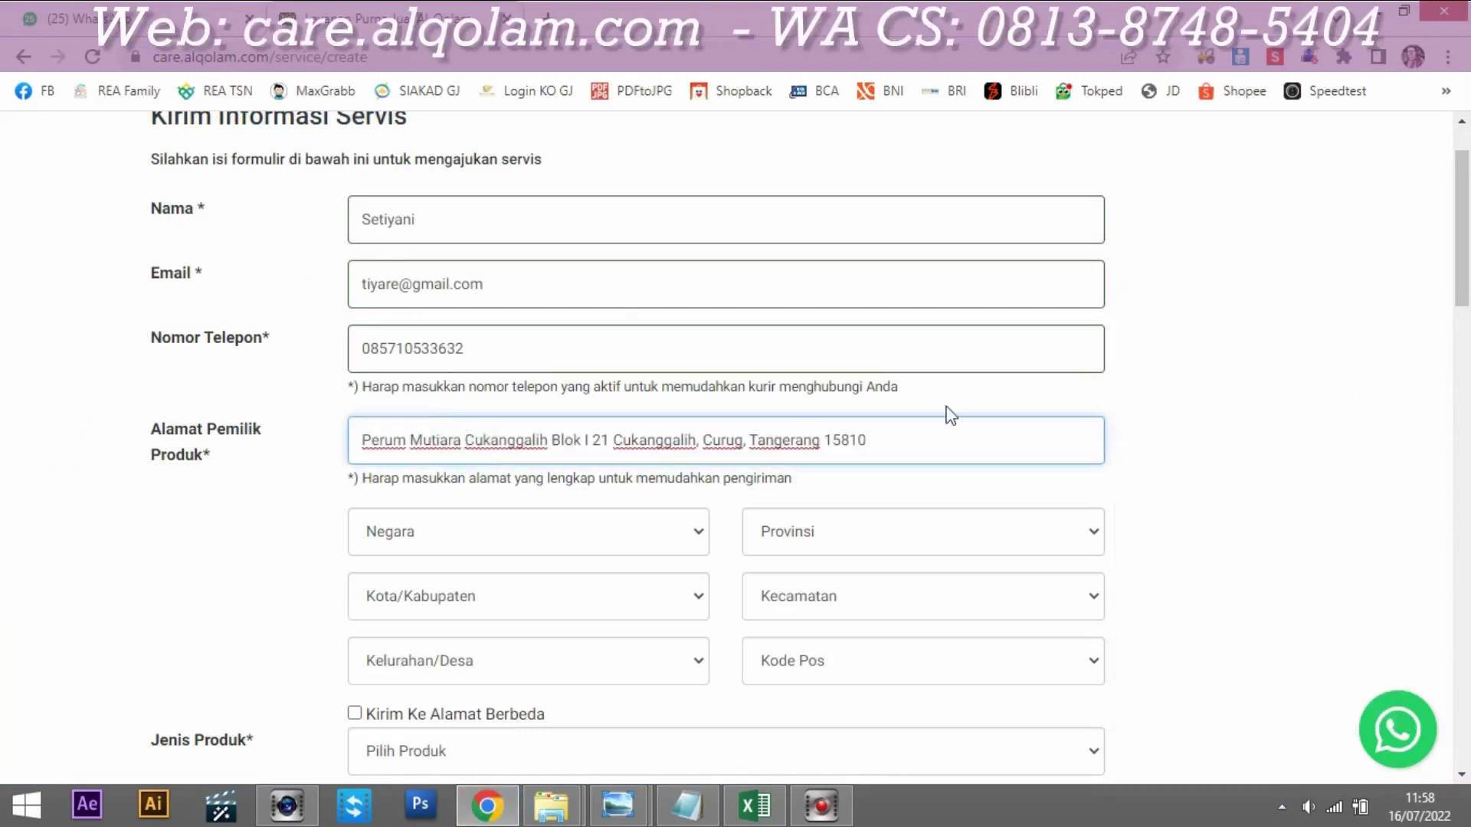
Step: Set the owner's country, province and city to Indonesia, Banten and Tangerang
{"action": "scroll", "coordinate": [1279, 405], "scroll_direction": "down", "scroll_amount": 1}
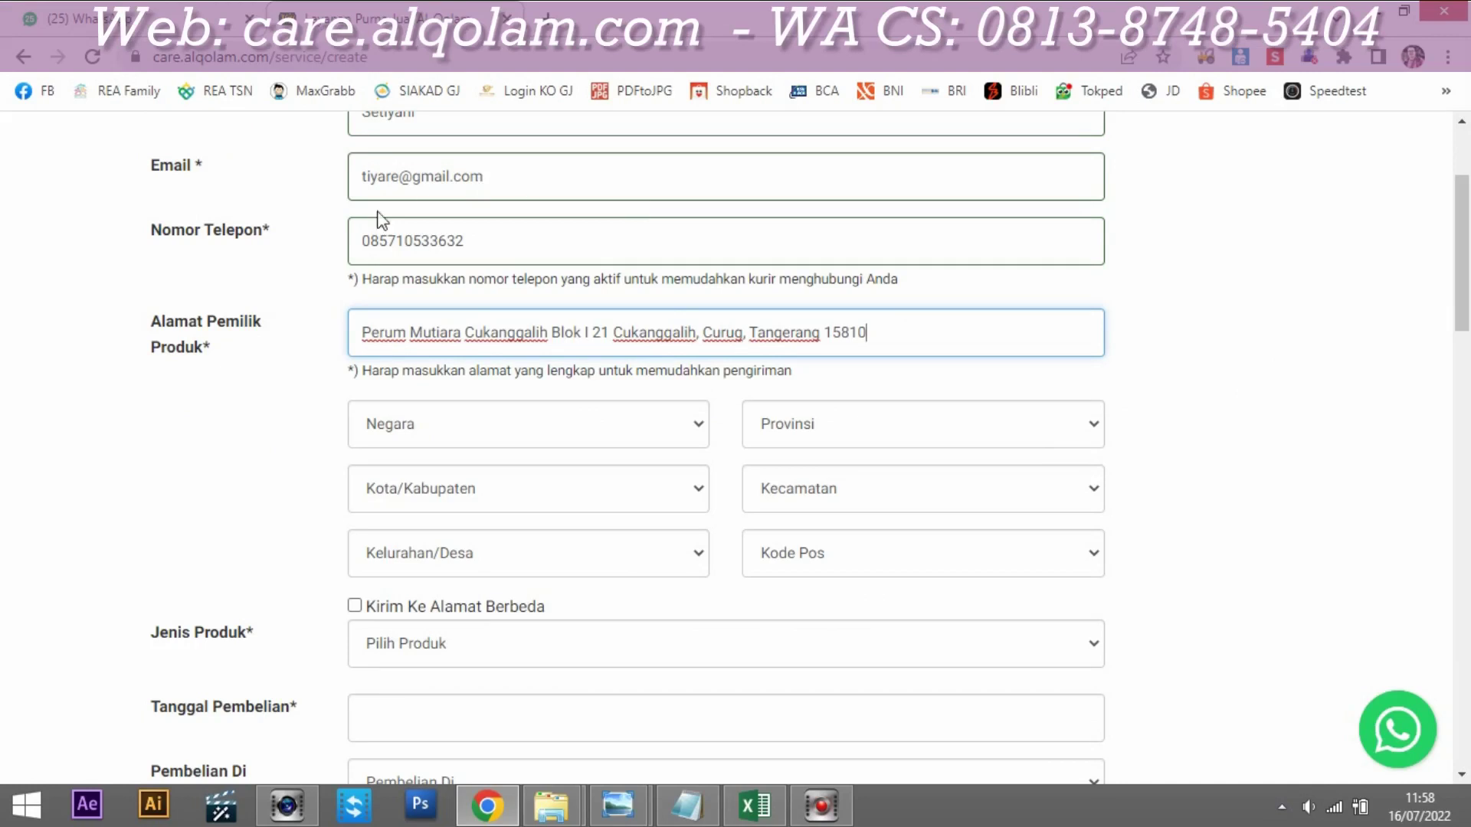
{"action": "left_click", "coordinate": [636, 420]}
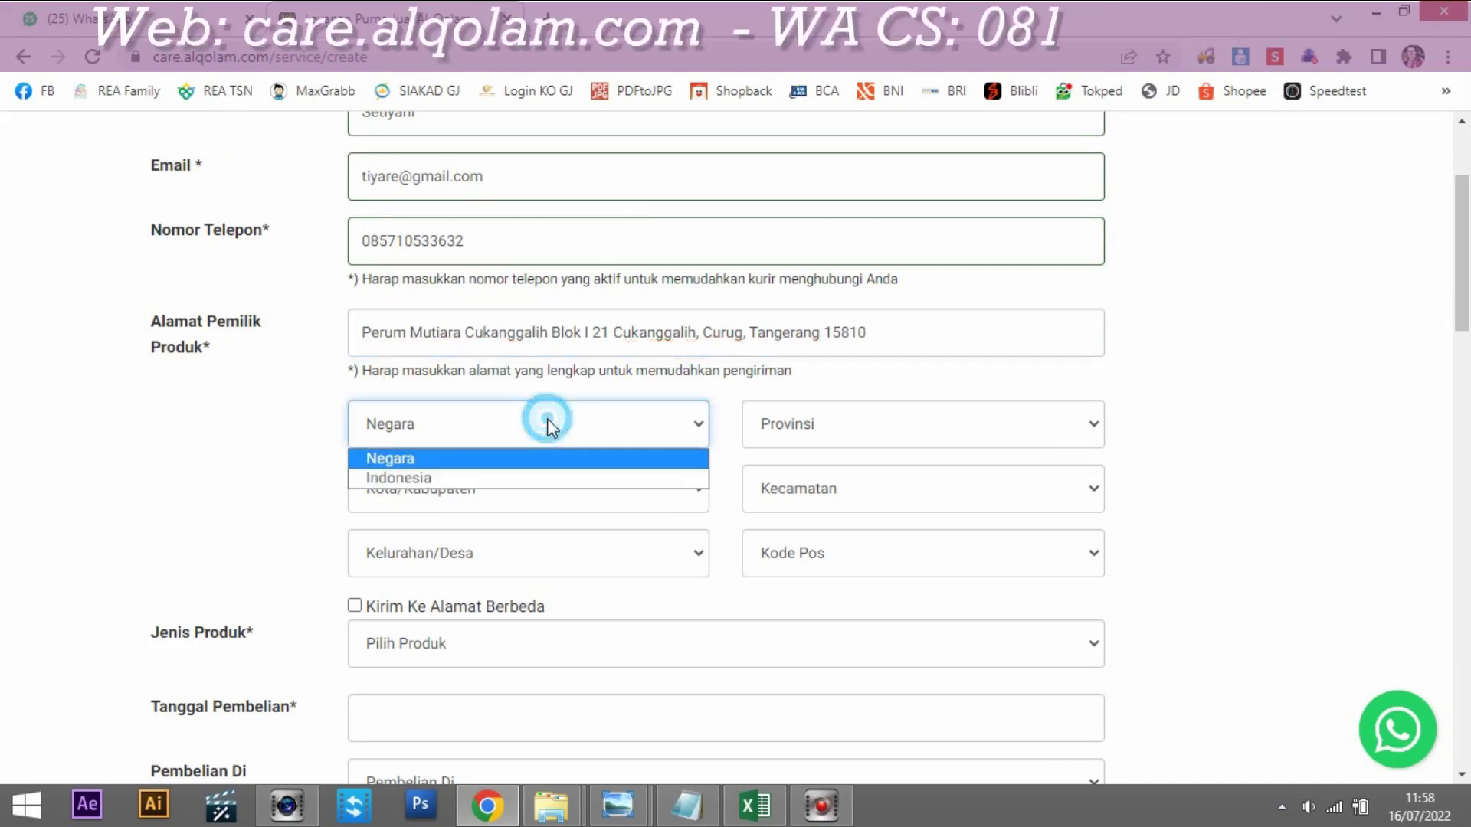
{"action": "left_click", "coordinate": [456, 481]}
{"action": "left_click", "coordinate": [888, 444]}
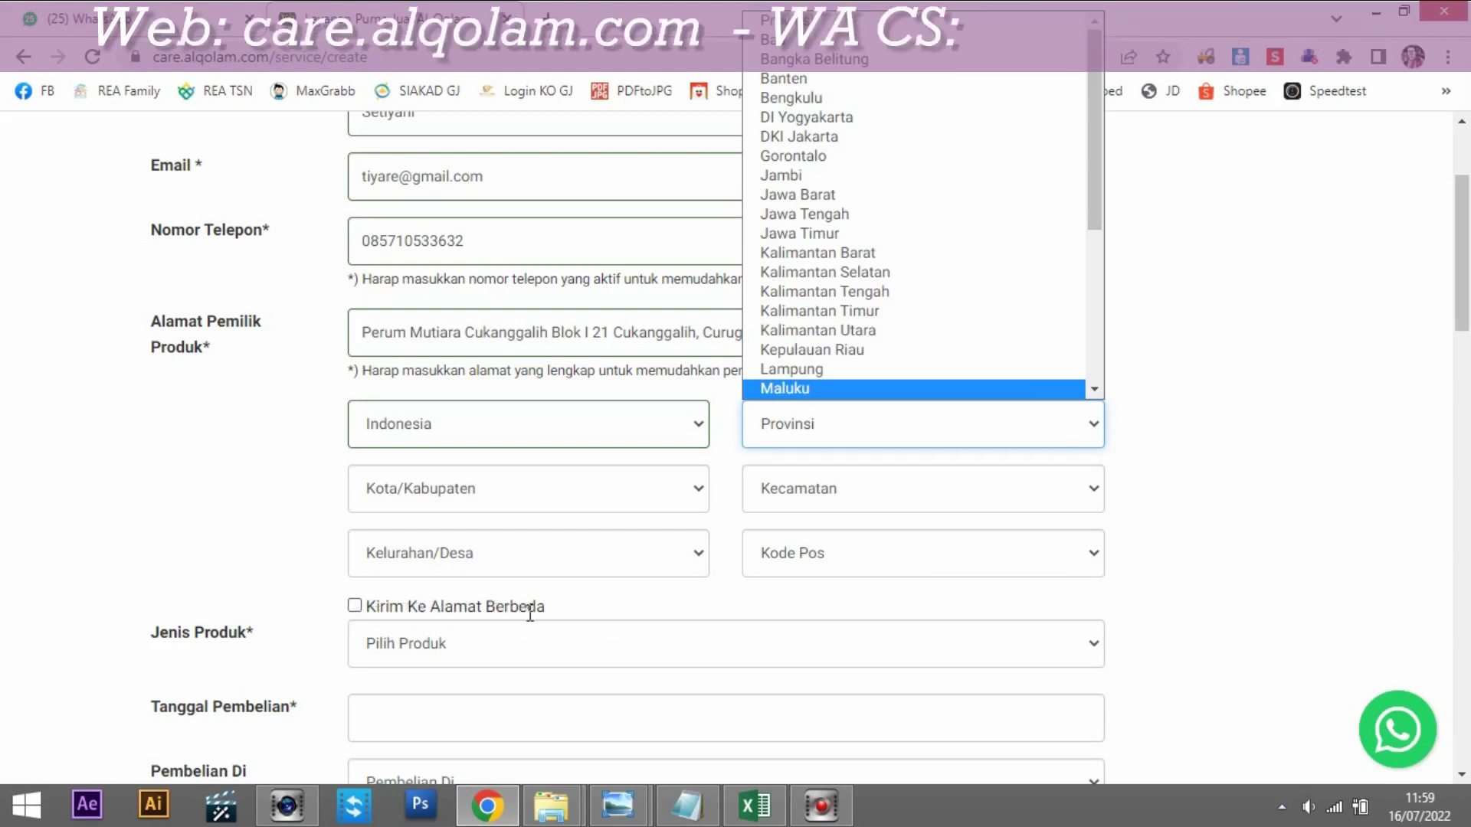
{"action": "left_click", "coordinate": [862, 80]}
{"action": "left_click", "coordinate": [432, 493]}
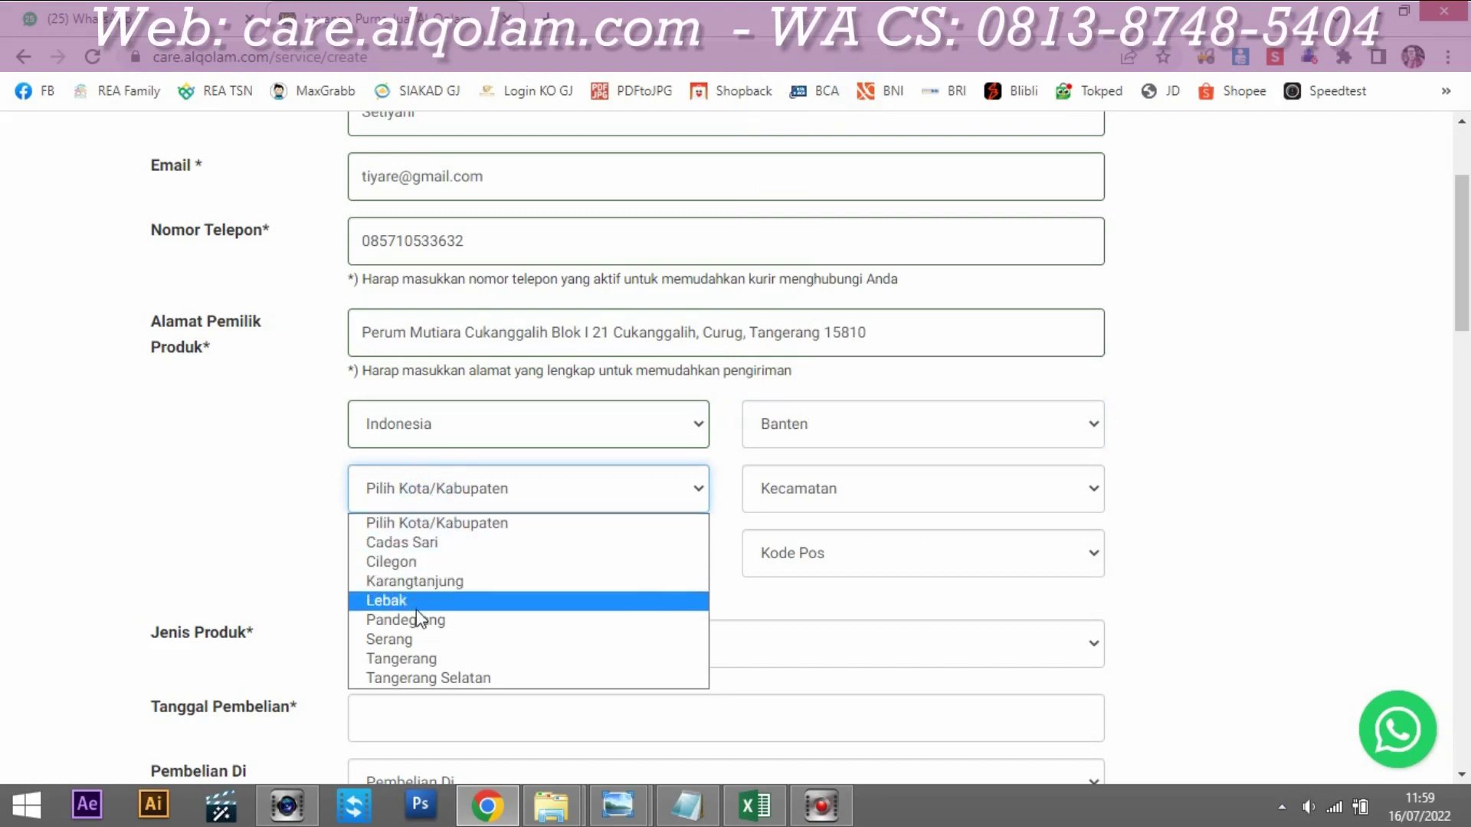
{"action": "left_click", "coordinate": [413, 659]}
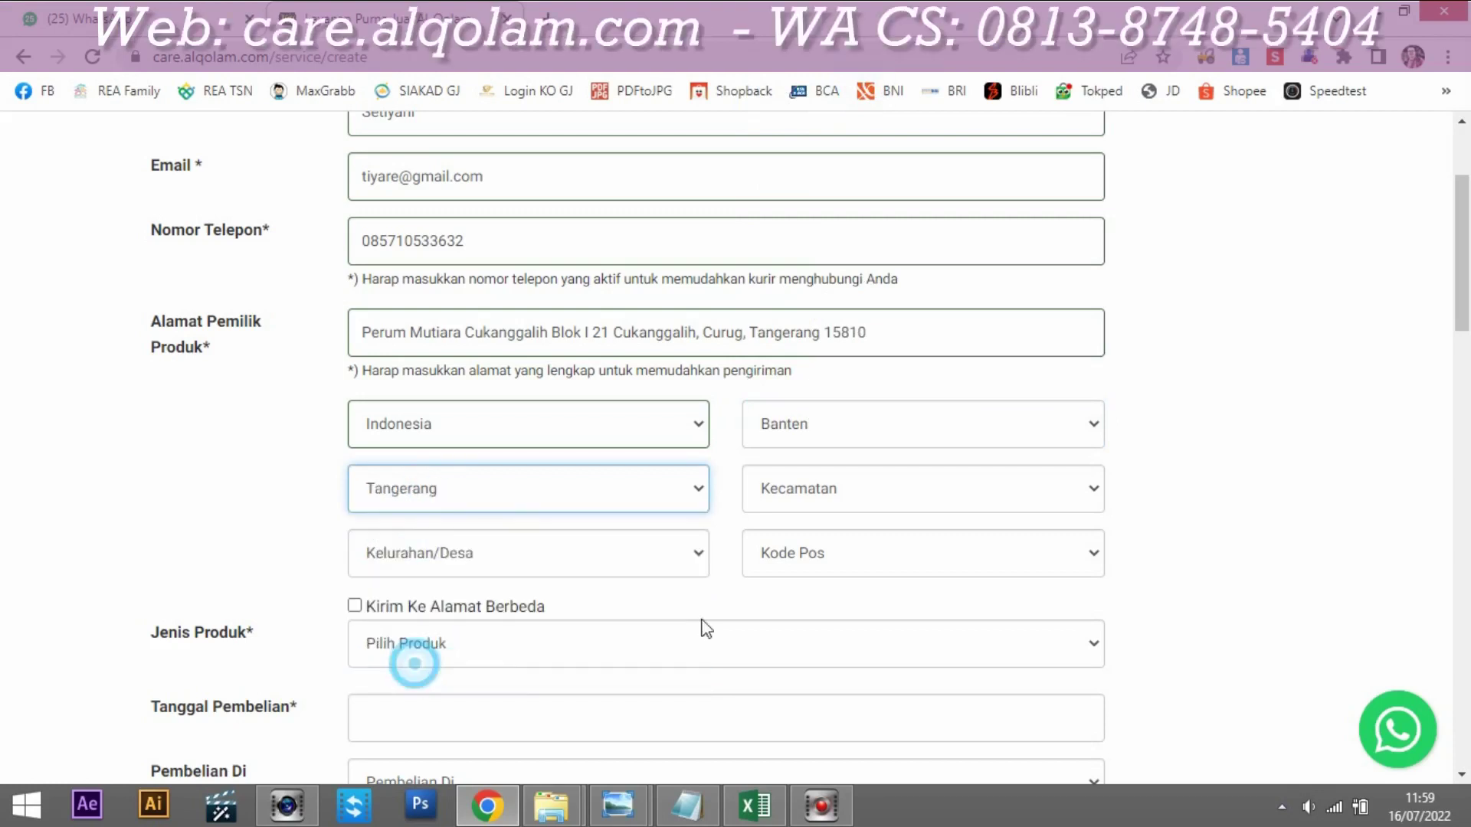
Step: Choose district Curug, village Cukang Galih and postal code 15810
{"action": "left_click", "coordinate": [935, 499]}
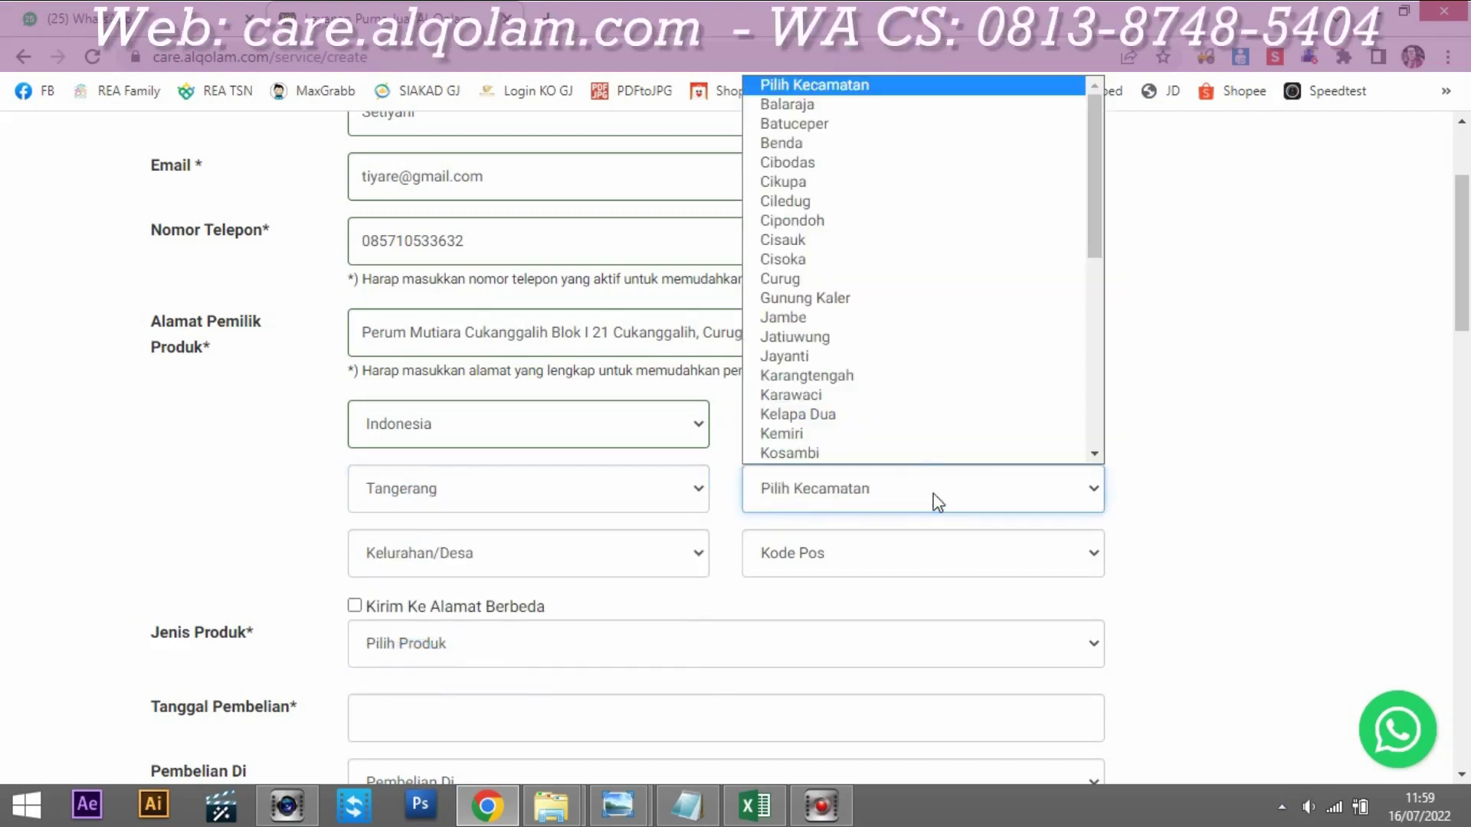
{"action": "left_click", "coordinate": [833, 274]}
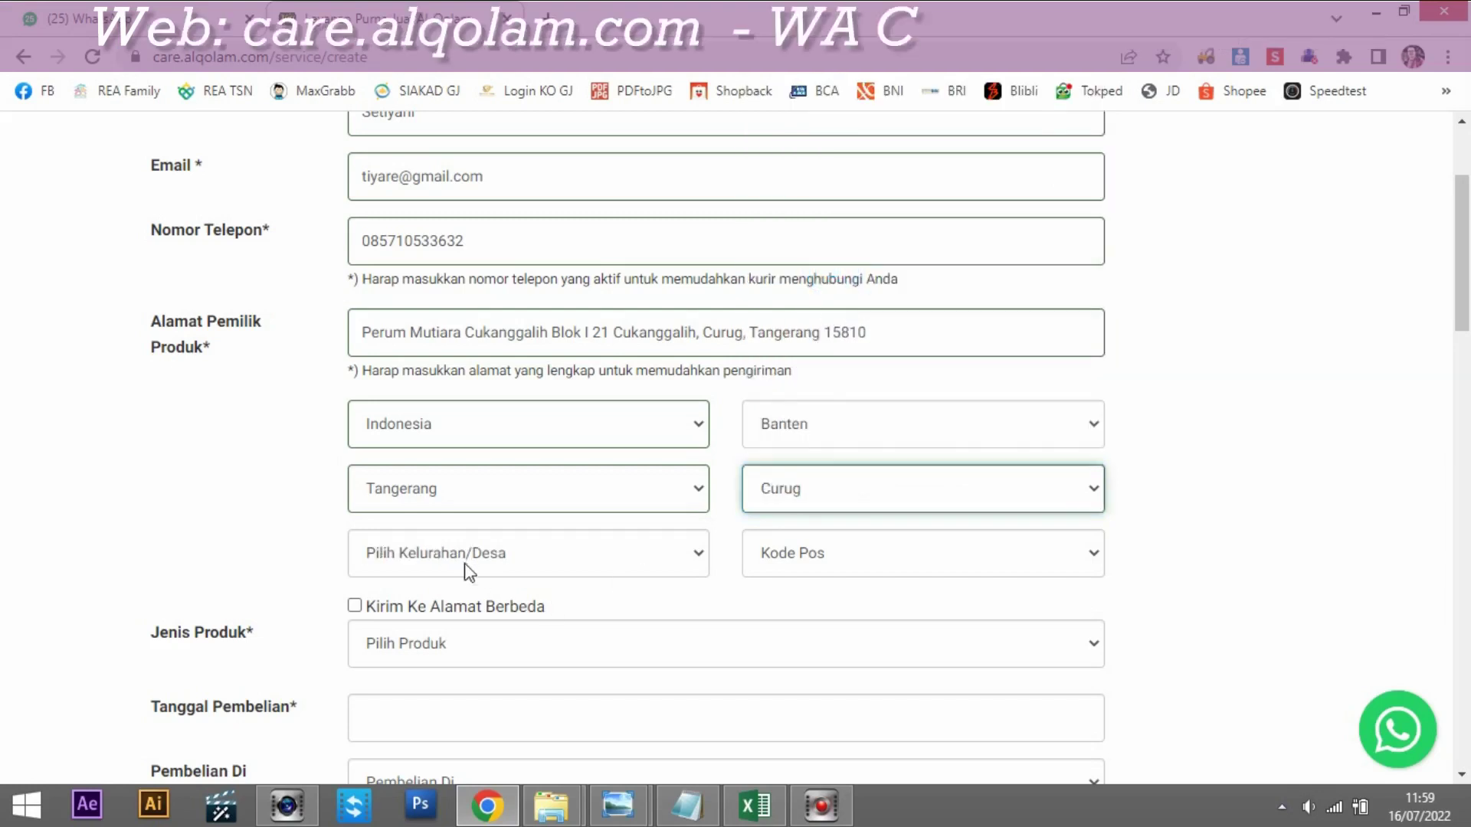
{"action": "left_click", "coordinate": [545, 565]}
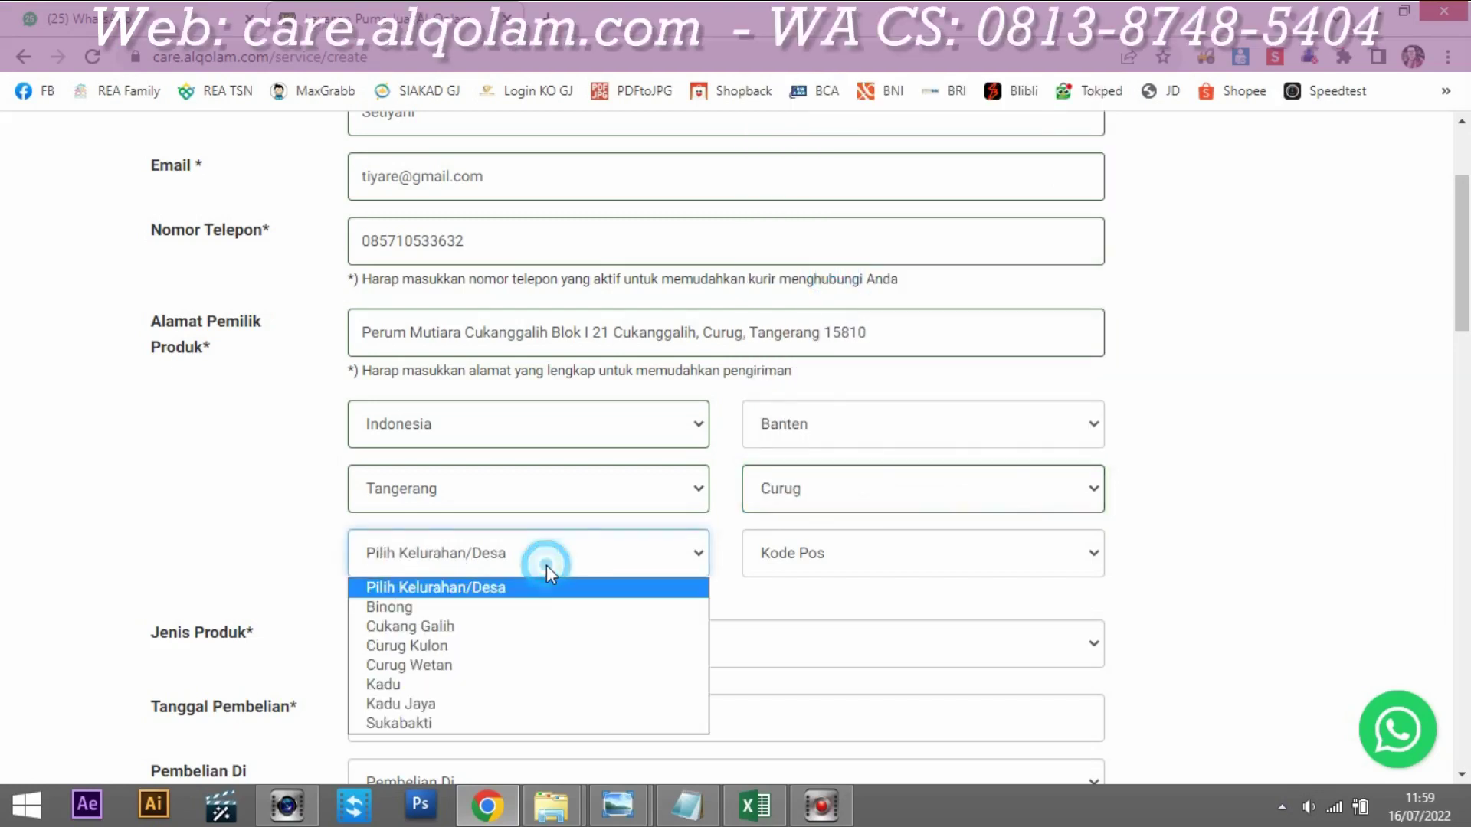
{"action": "left_click", "coordinate": [451, 625]}
{"action": "left_click", "coordinate": [879, 554]}
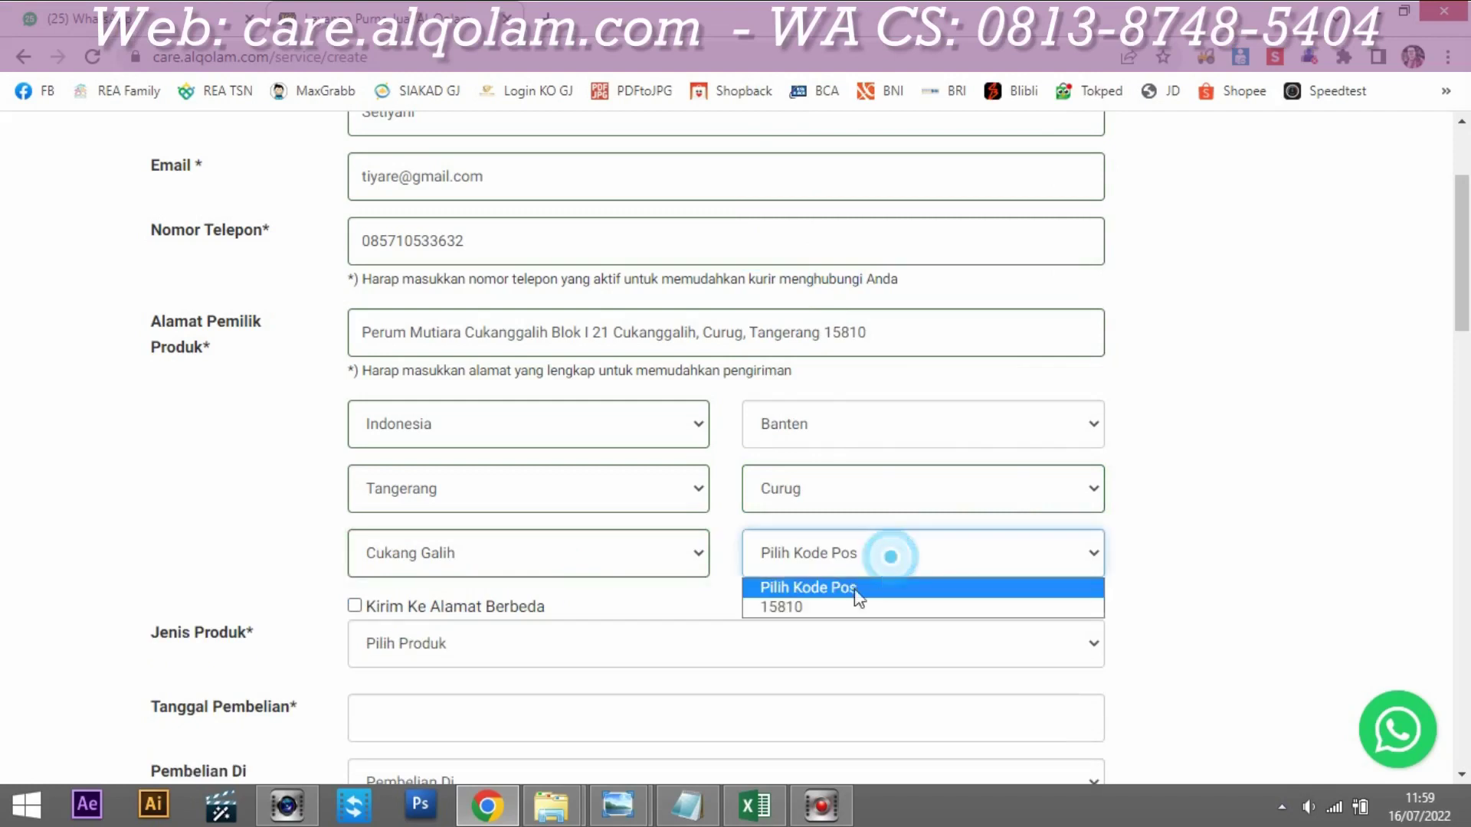
{"action": "left_click", "coordinate": [810, 604]}
{"action": "left_click", "coordinate": [1339, 524]}
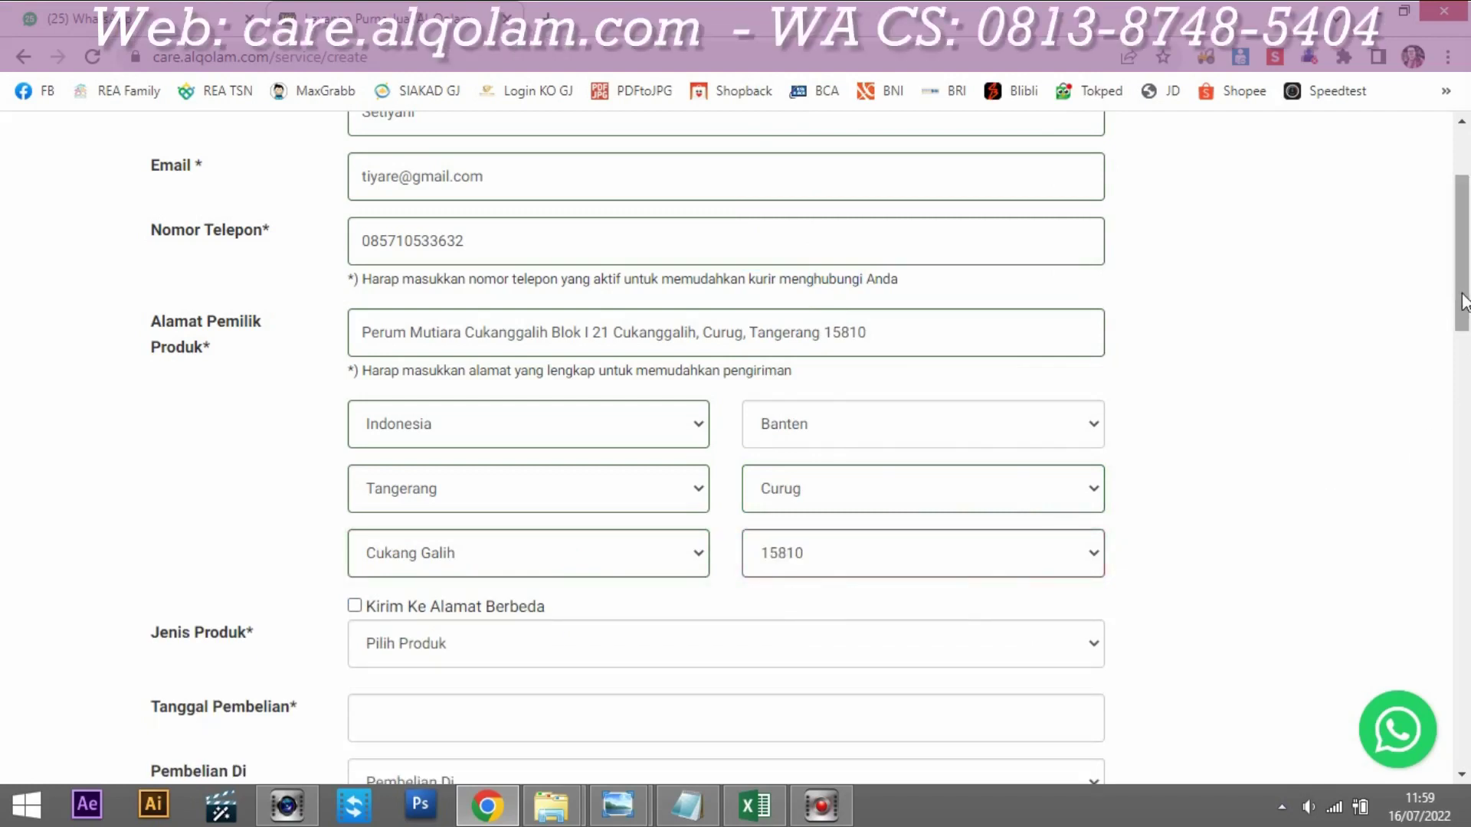
{"action": "scroll", "coordinate": [317, 464], "scroll_direction": "down", "scroll_amount": 2}
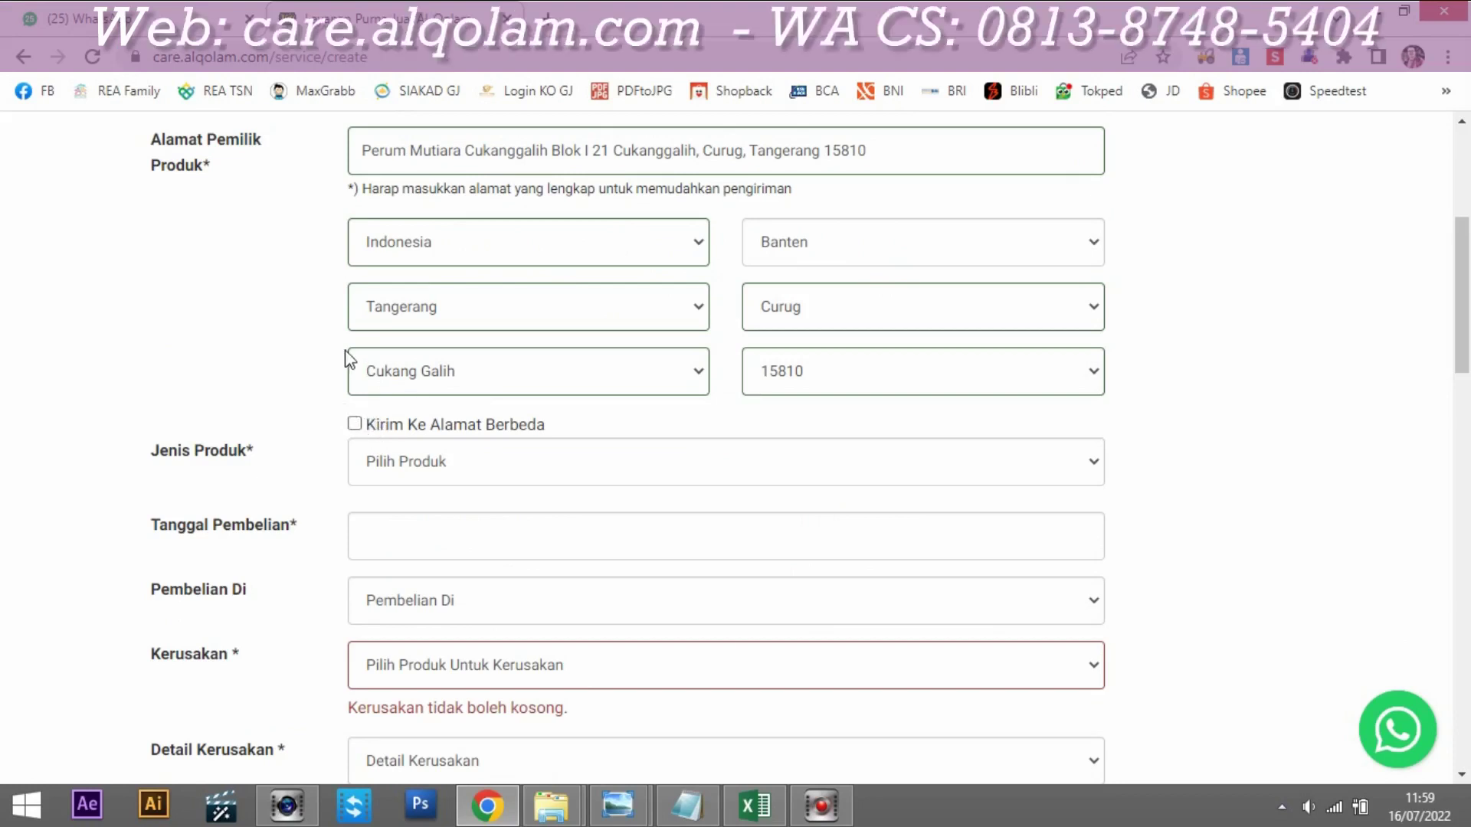
Step: Select Smart Hafiz New V5 (Blue) as the Jenis Produk
{"action": "left_click_drag", "start_coordinate": [1461, 341], "coordinate": [1460, 334]}
{"action": "left_click", "coordinate": [830, 493]}
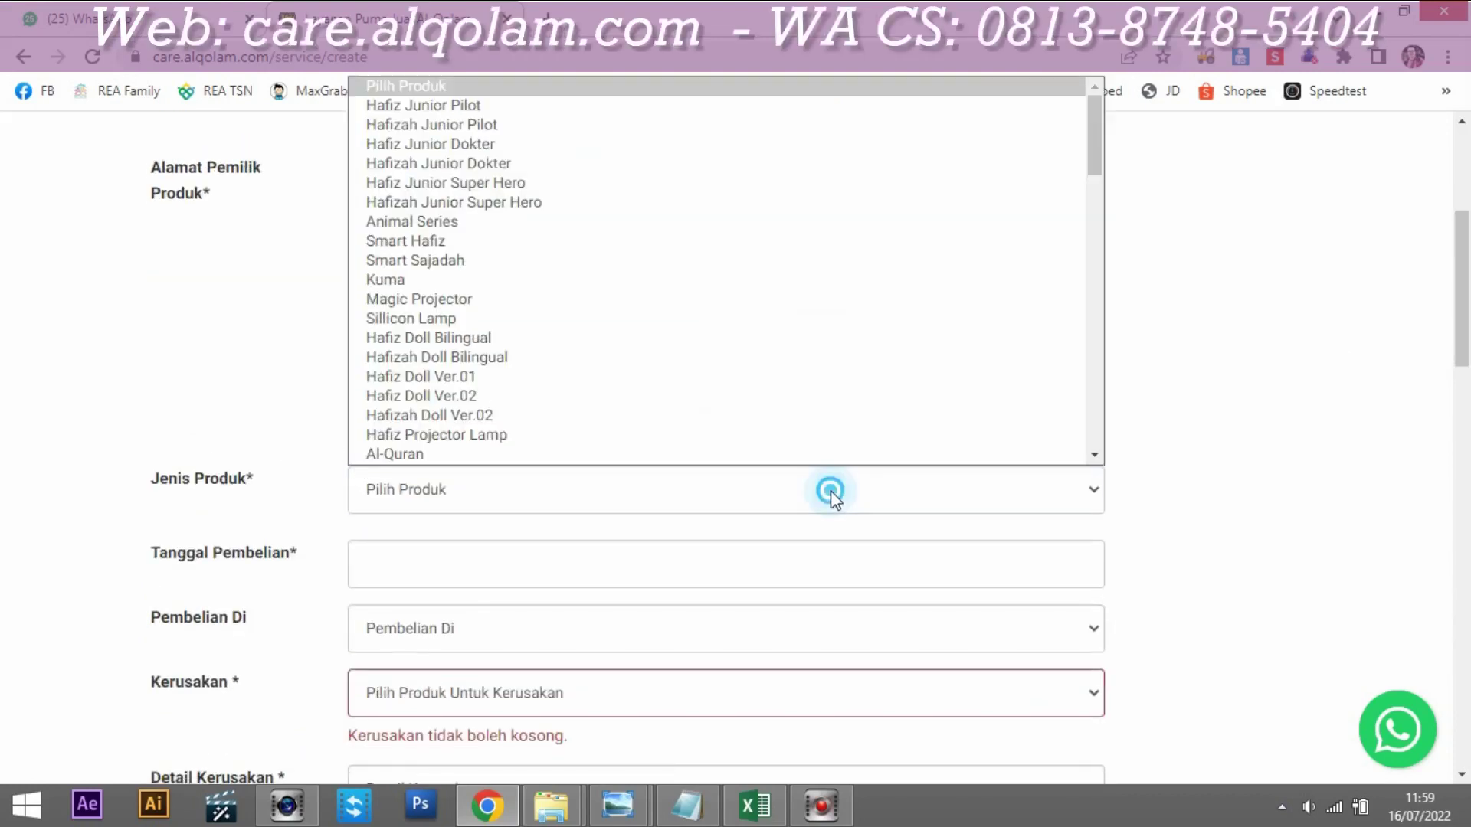
{"action": "left_click_drag", "start_coordinate": [1102, 131], "coordinate": [1057, 469]}
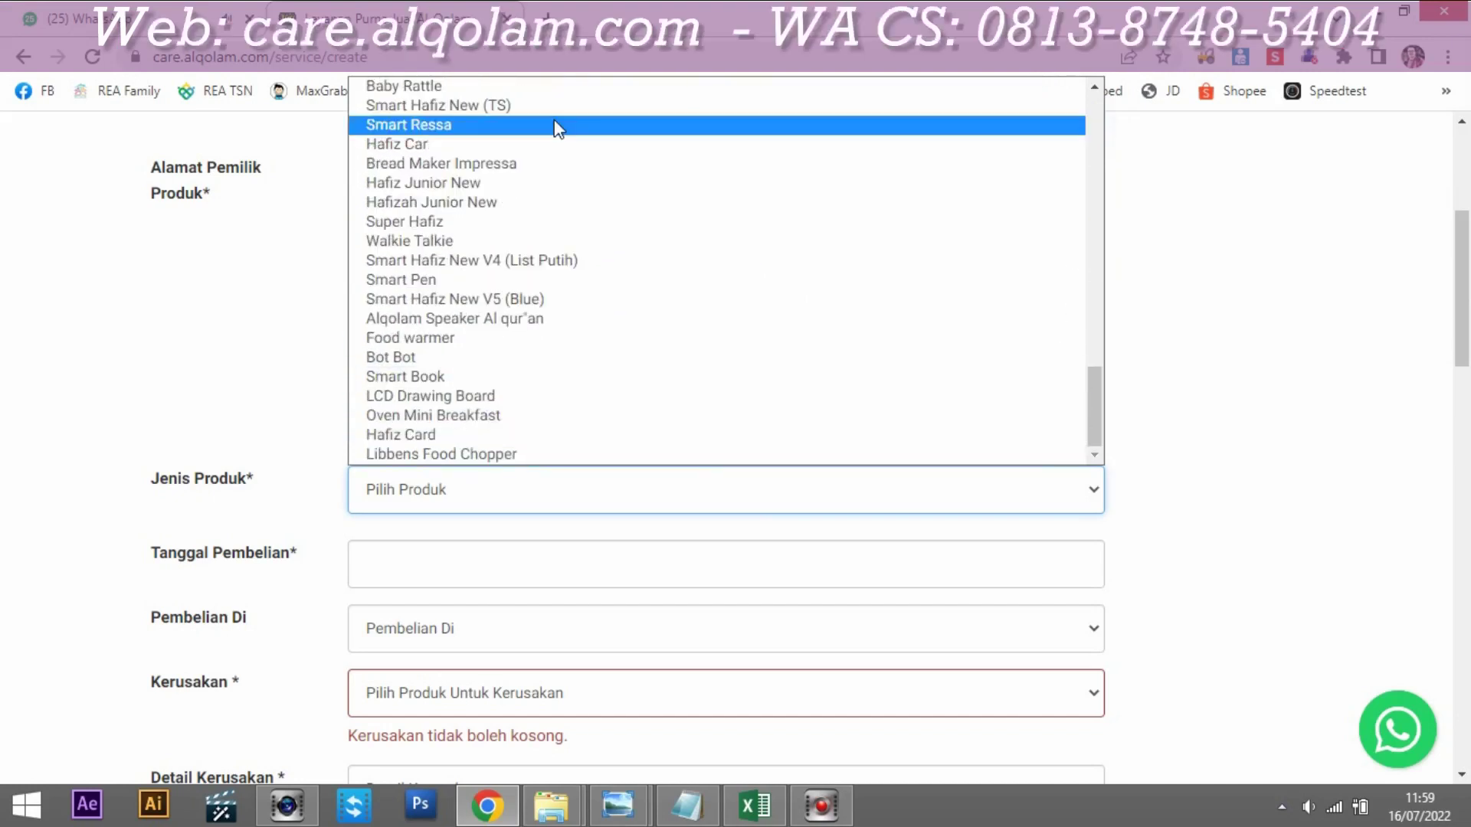
{"action": "left_click", "coordinate": [493, 300]}
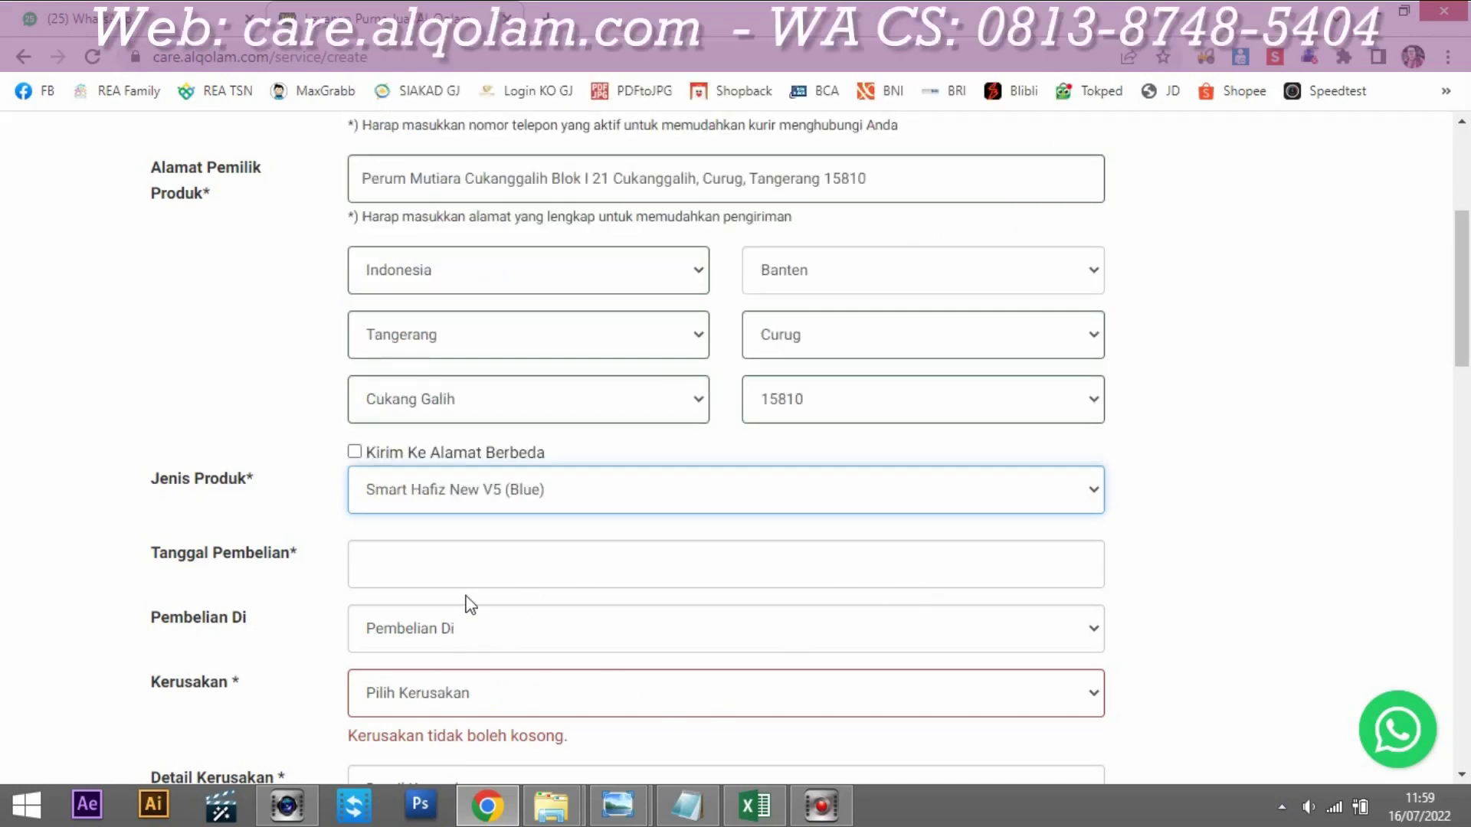
Step: Check the purchase date in the notes and set Tanggal Pembelian to 23 January 2022
{"action": "left_click", "coordinate": [705, 803]}
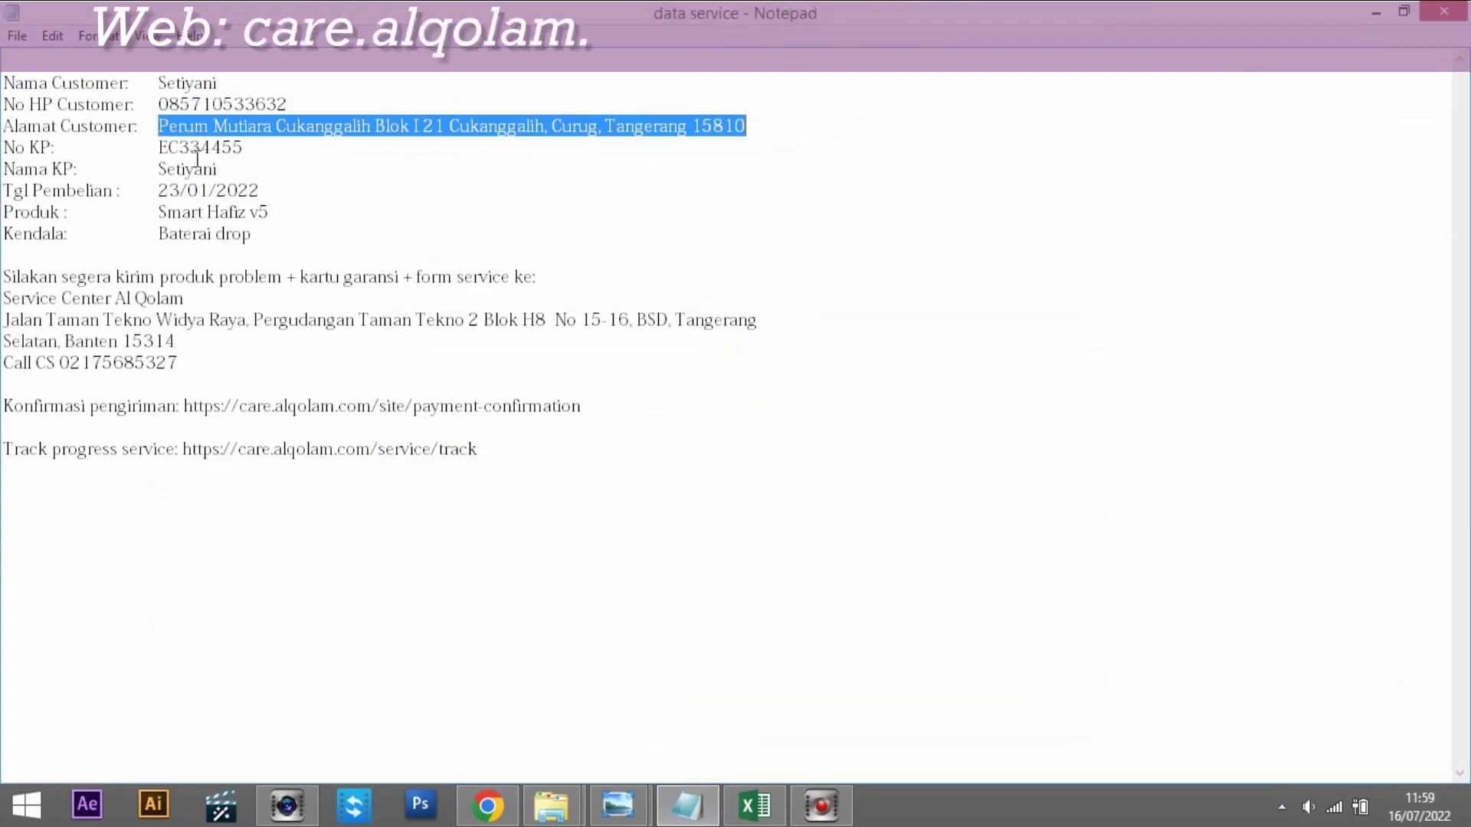
{"action": "left_click_drag", "start_coordinate": [157, 190], "coordinate": [268, 188]}
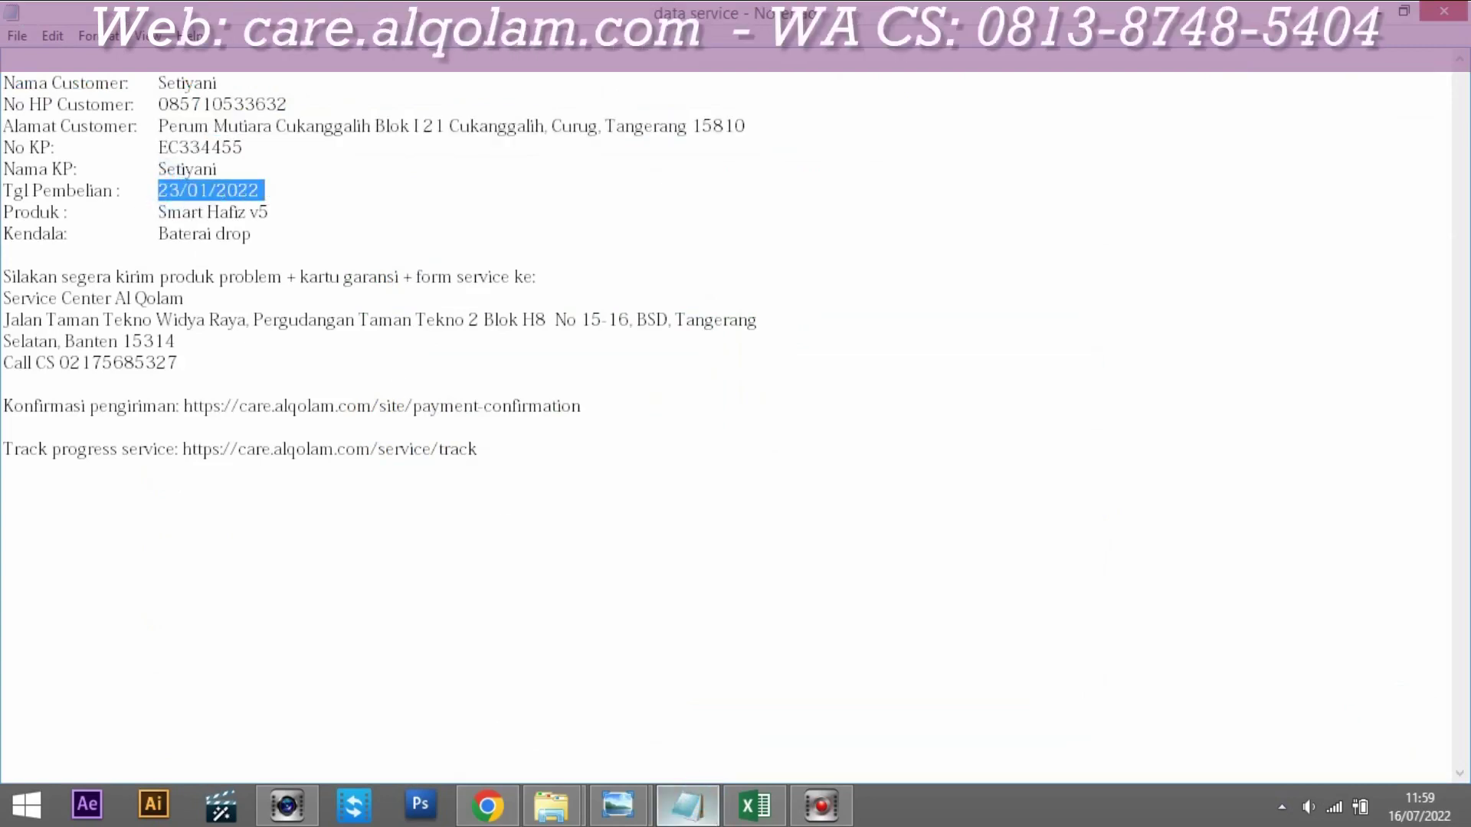
{"action": "left_click", "coordinate": [487, 805]}
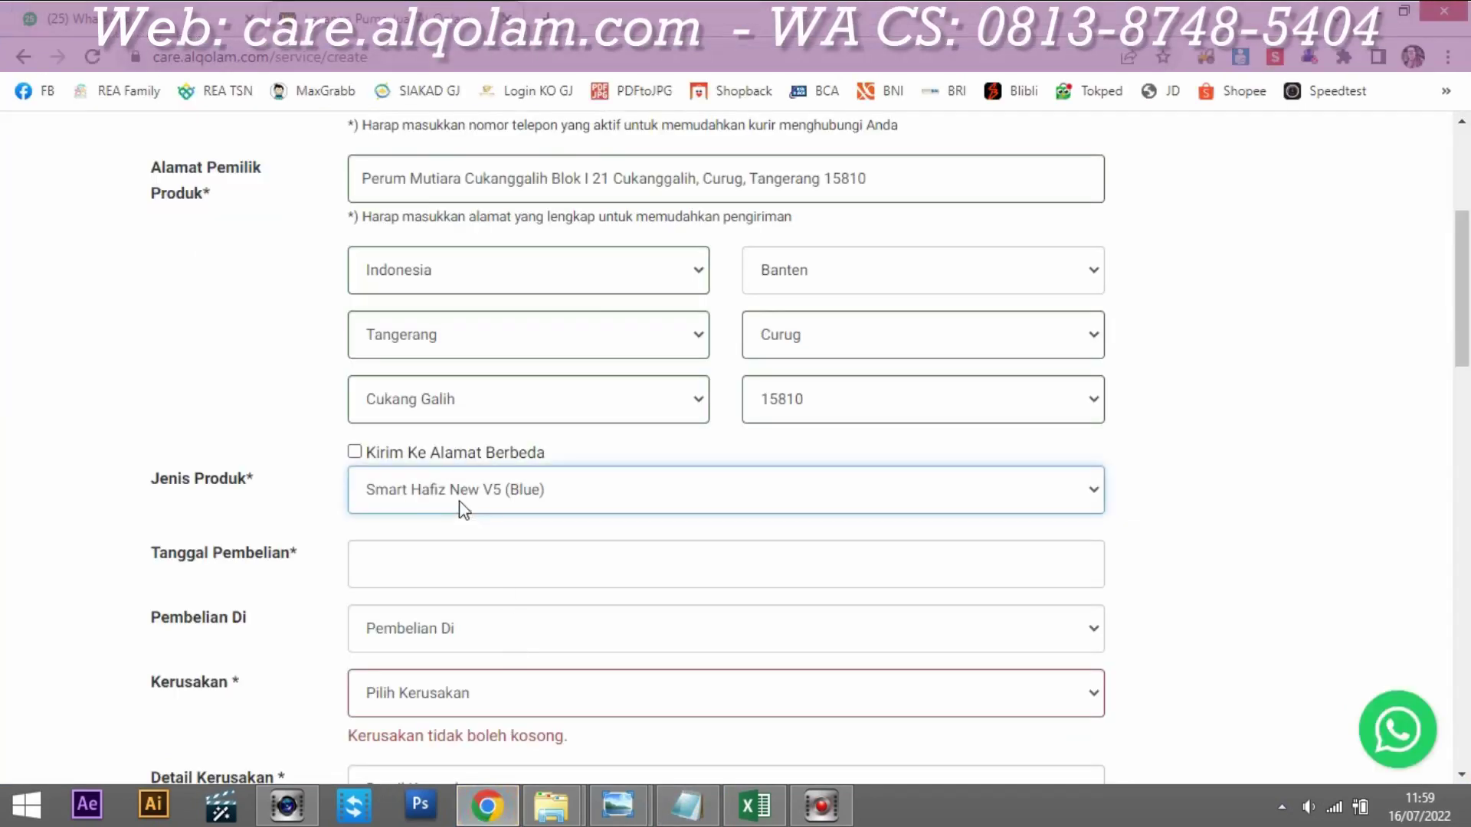
{"action": "left_click", "coordinate": [402, 565]}
{"action": "left_click", "coordinate": [438, 278]}
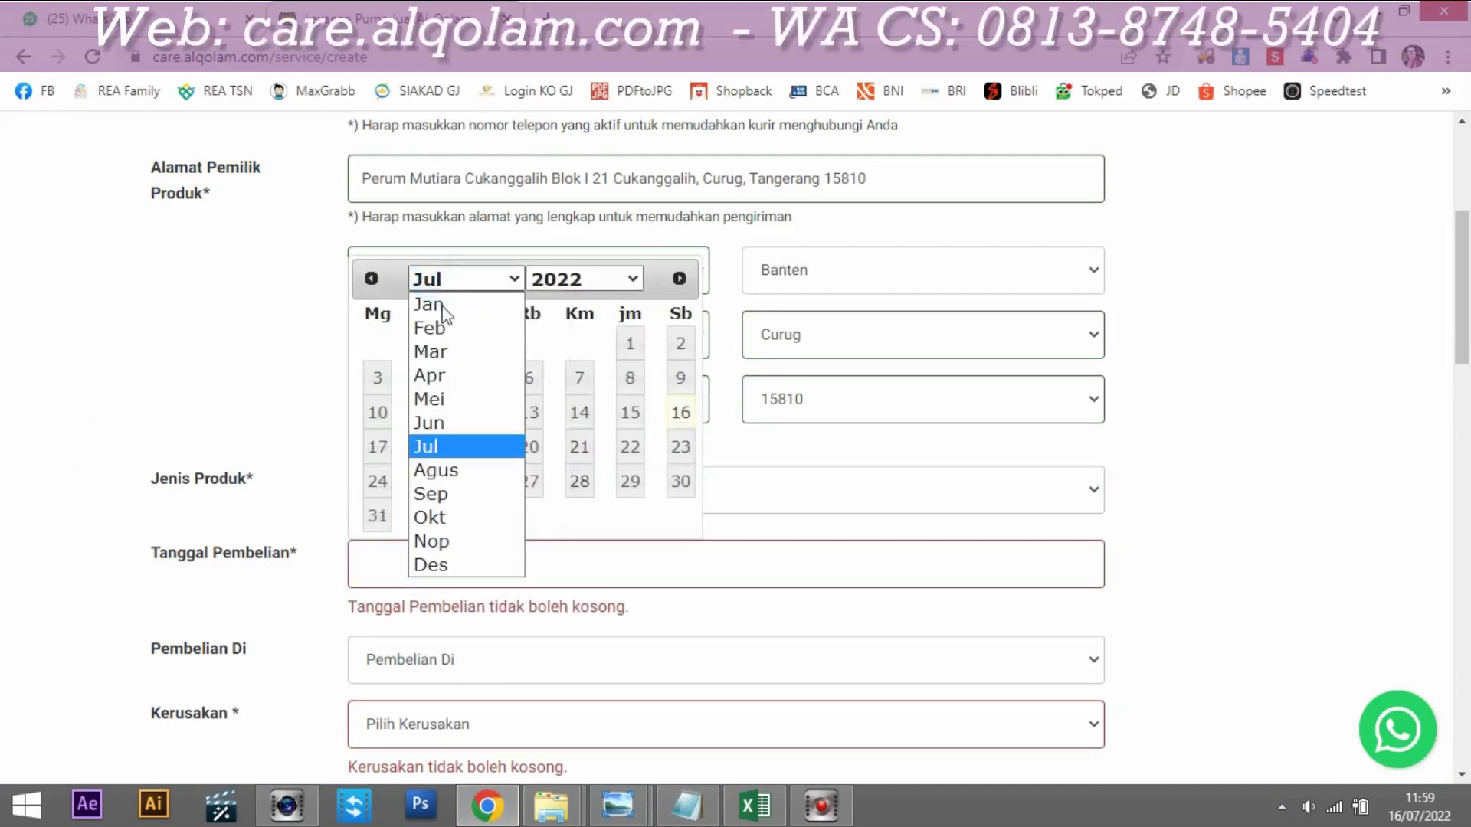
{"action": "left_click", "coordinate": [429, 304]}
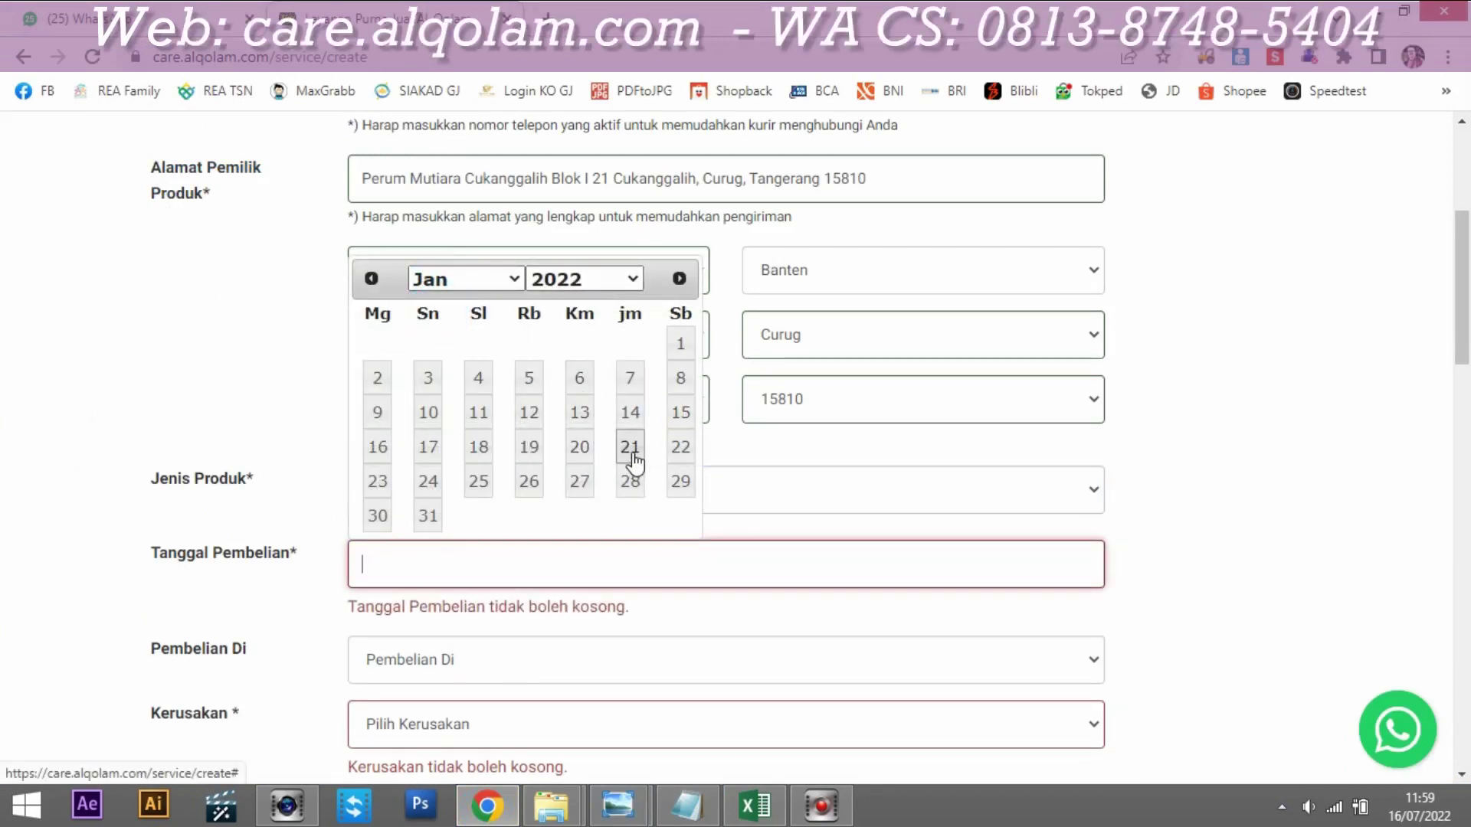
{"action": "left_click", "coordinate": [377, 483]}
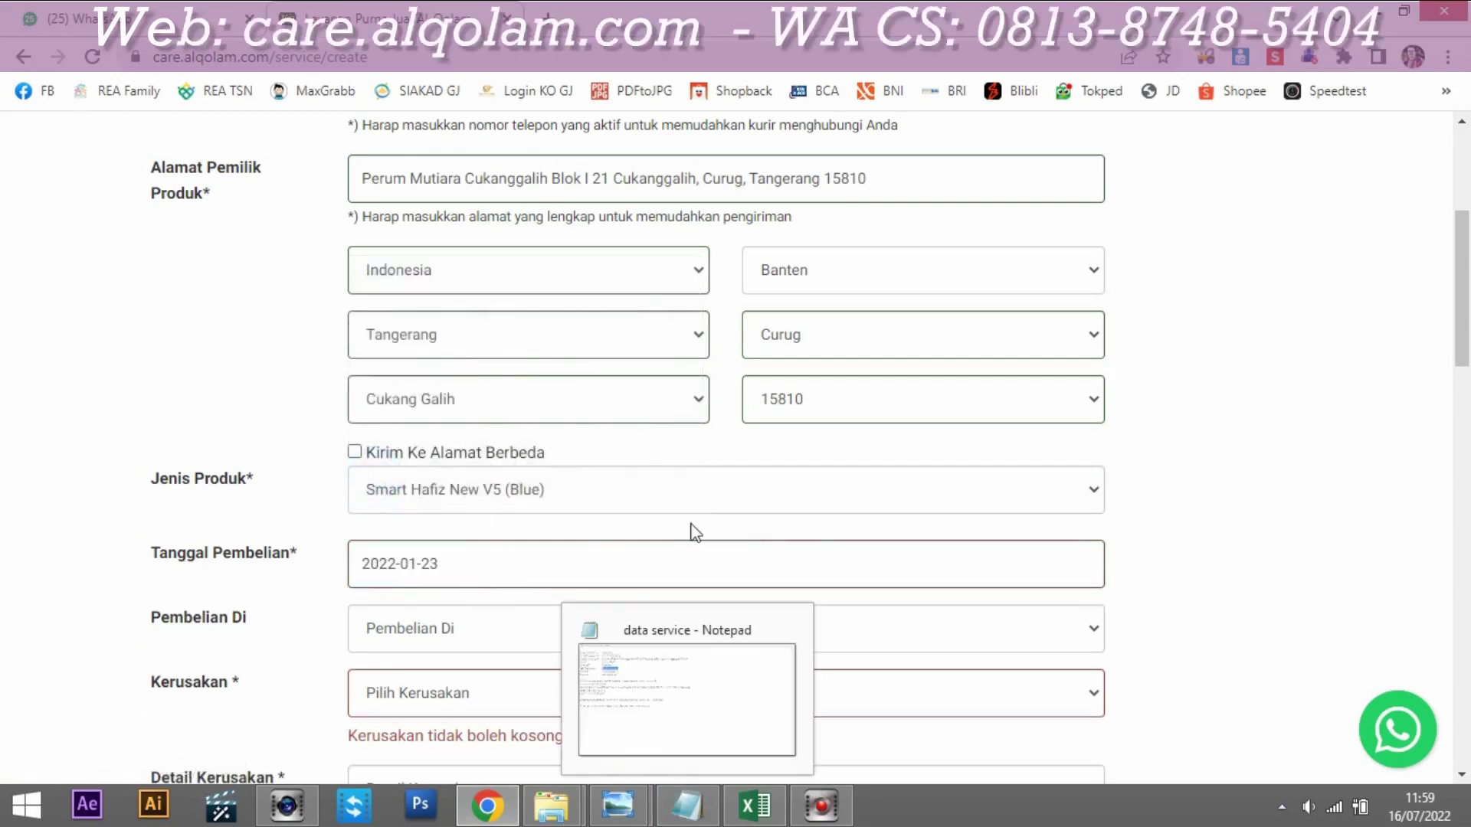
Step: Choose Tigaraksa in the Pembelian Di dropdown, then move to the NO KP field
{"action": "left_click_drag", "start_coordinate": [1463, 311], "coordinate": [1467, 374]}
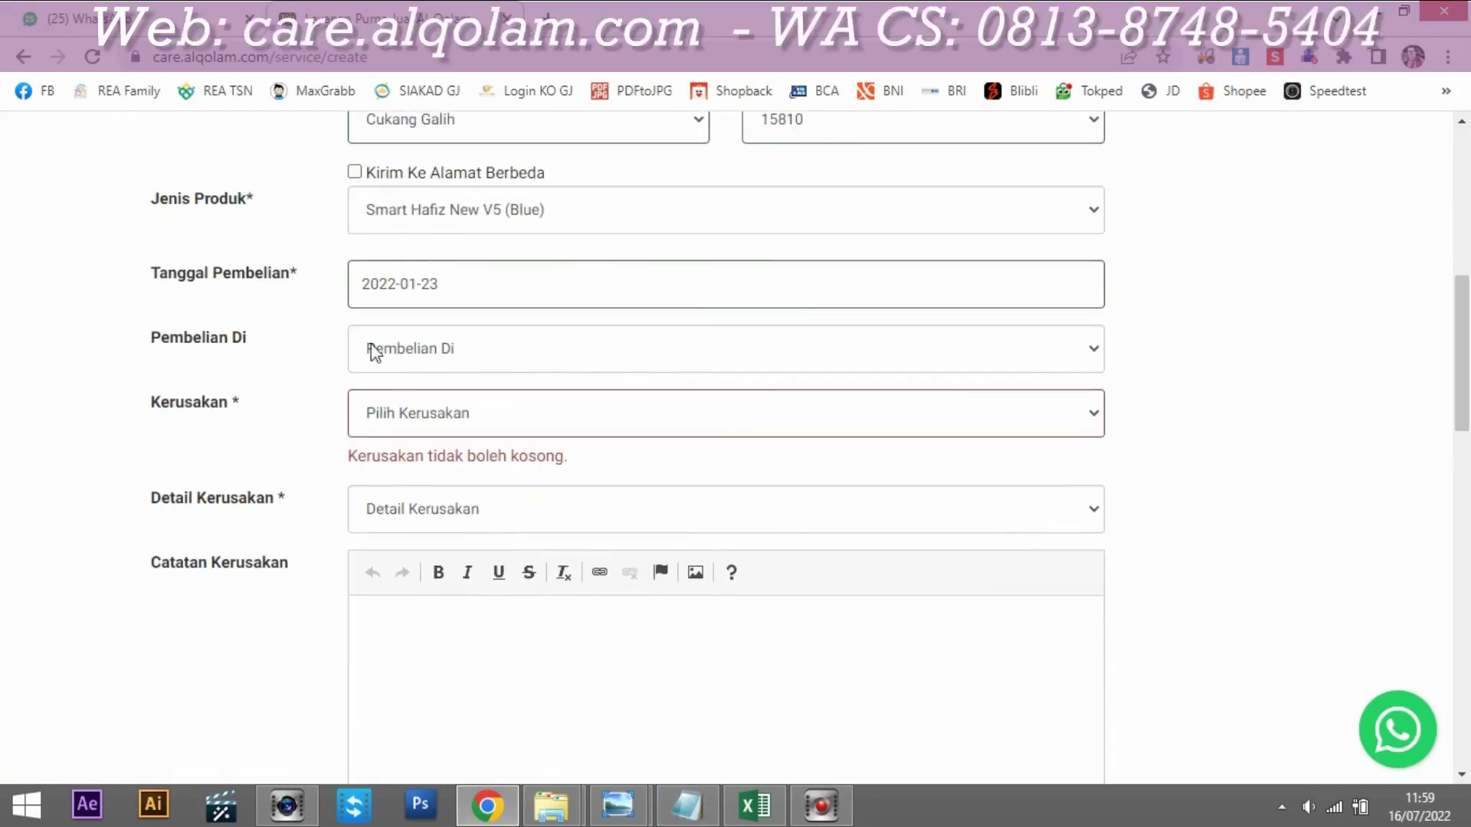
{"action": "left_click", "coordinate": [424, 351]}
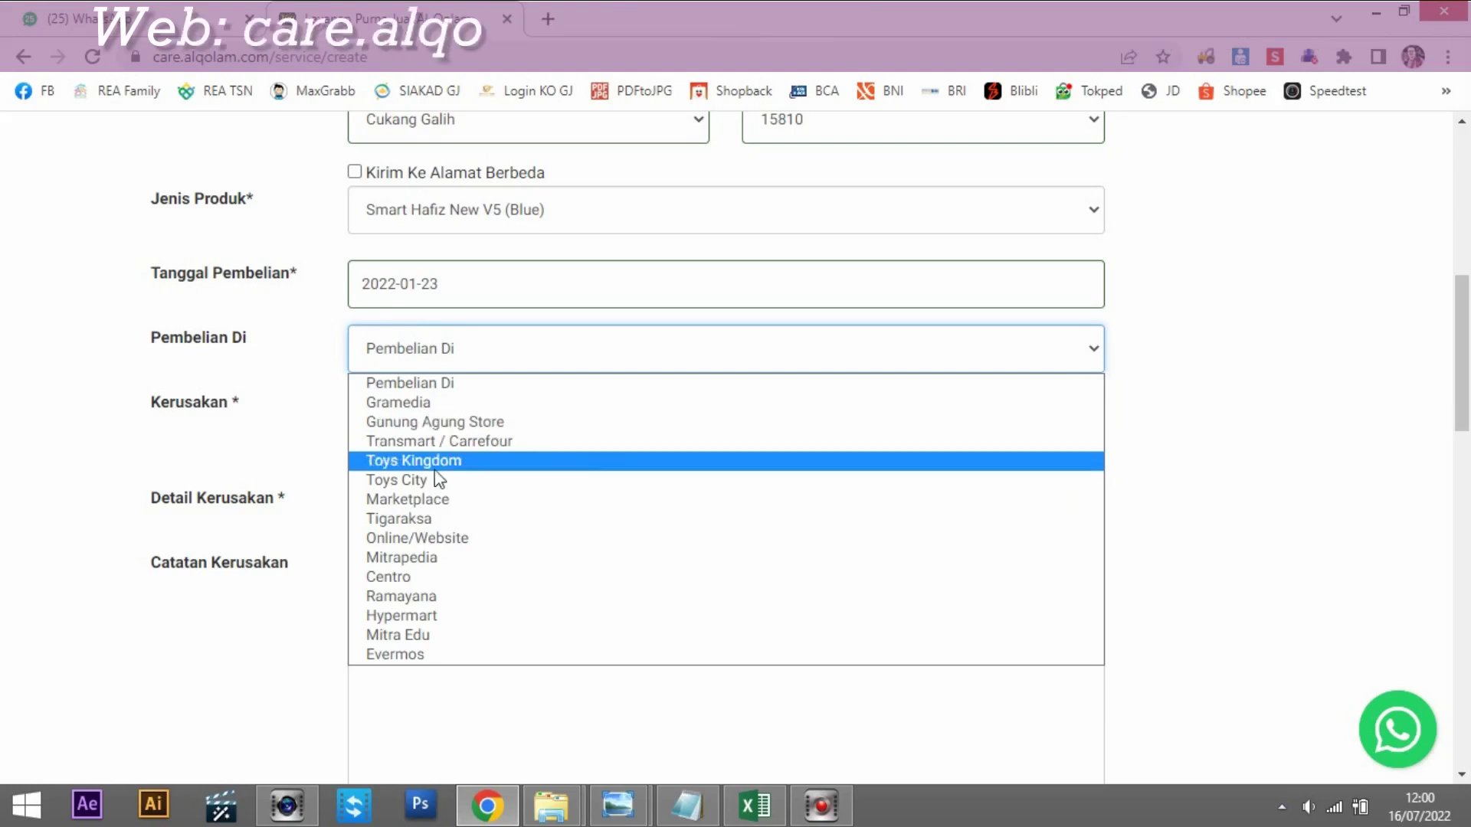
{"action": "left_click", "coordinate": [414, 518]}
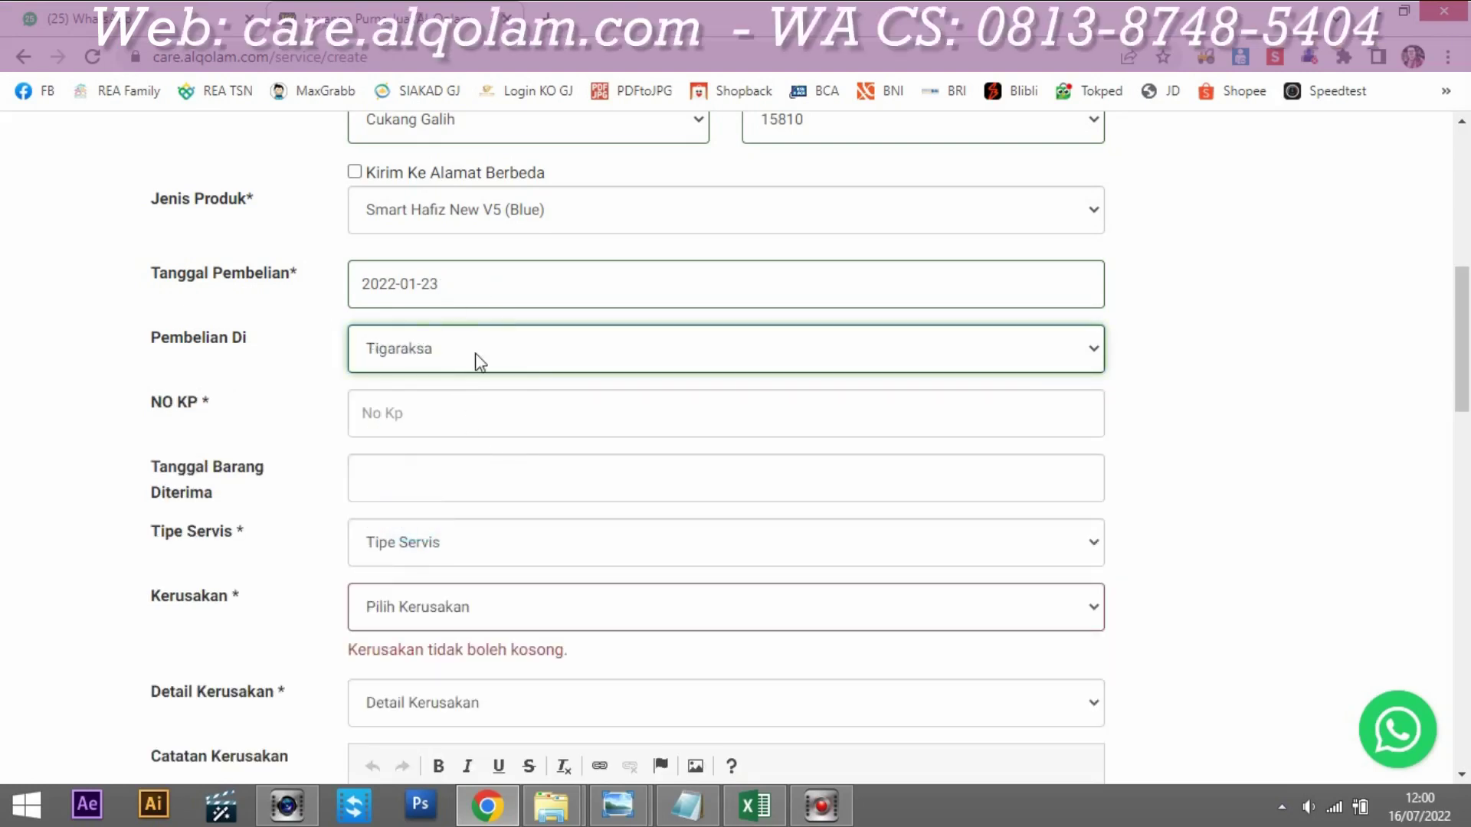
{"action": "left_click", "coordinate": [451, 414]}
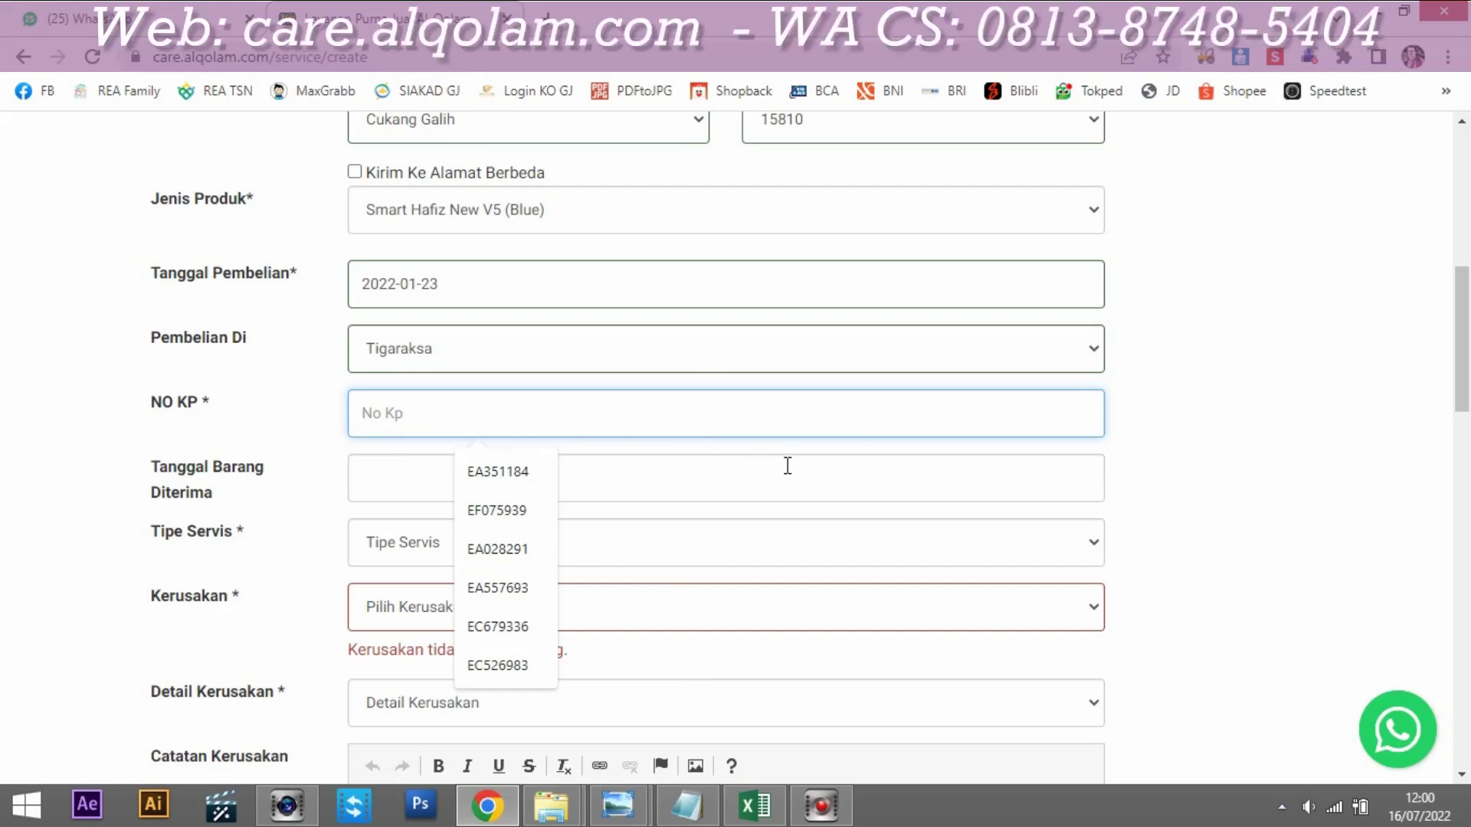
Step: Copy the warranty card number from the notes and paste it into NO KP
{"action": "key", "text": "alt+Tab"}
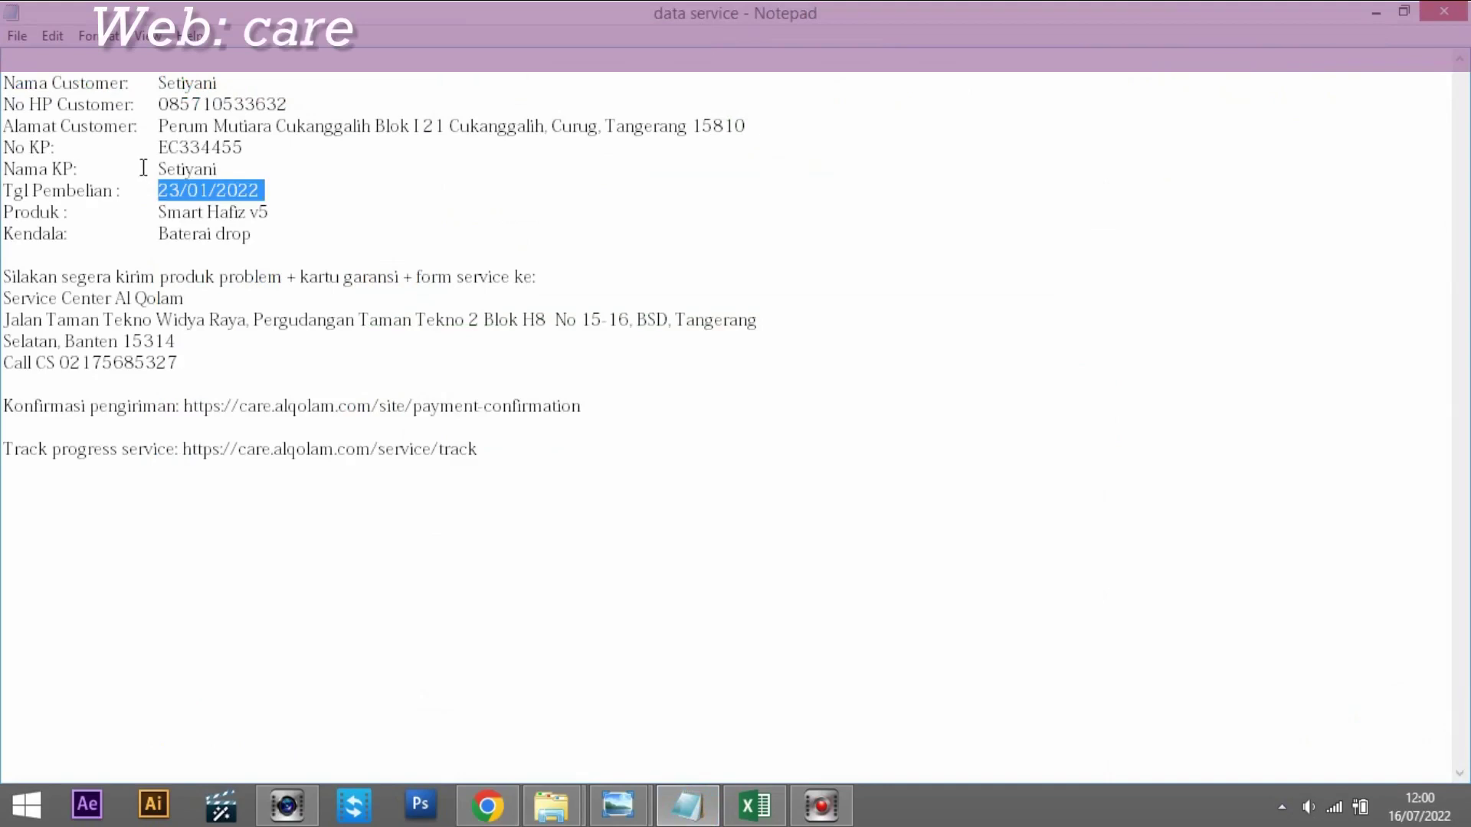
{"action": "left_click_drag", "start_coordinate": [160, 147], "coordinate": [212, 147]}
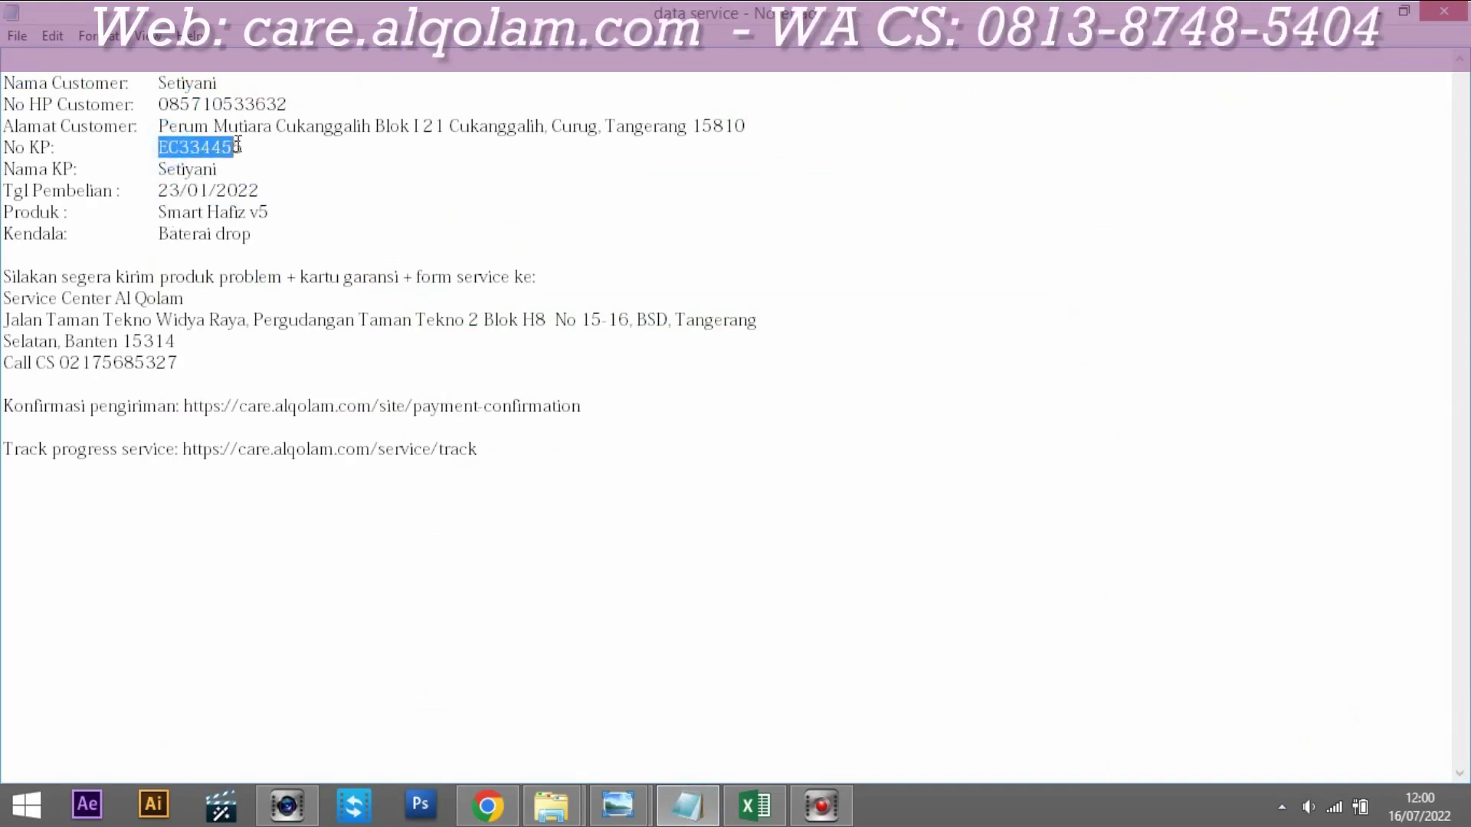
{"action": "right_click", "coordinate": [222, 147]}
{"action": "left_click", "coordinate": [282, 210]}
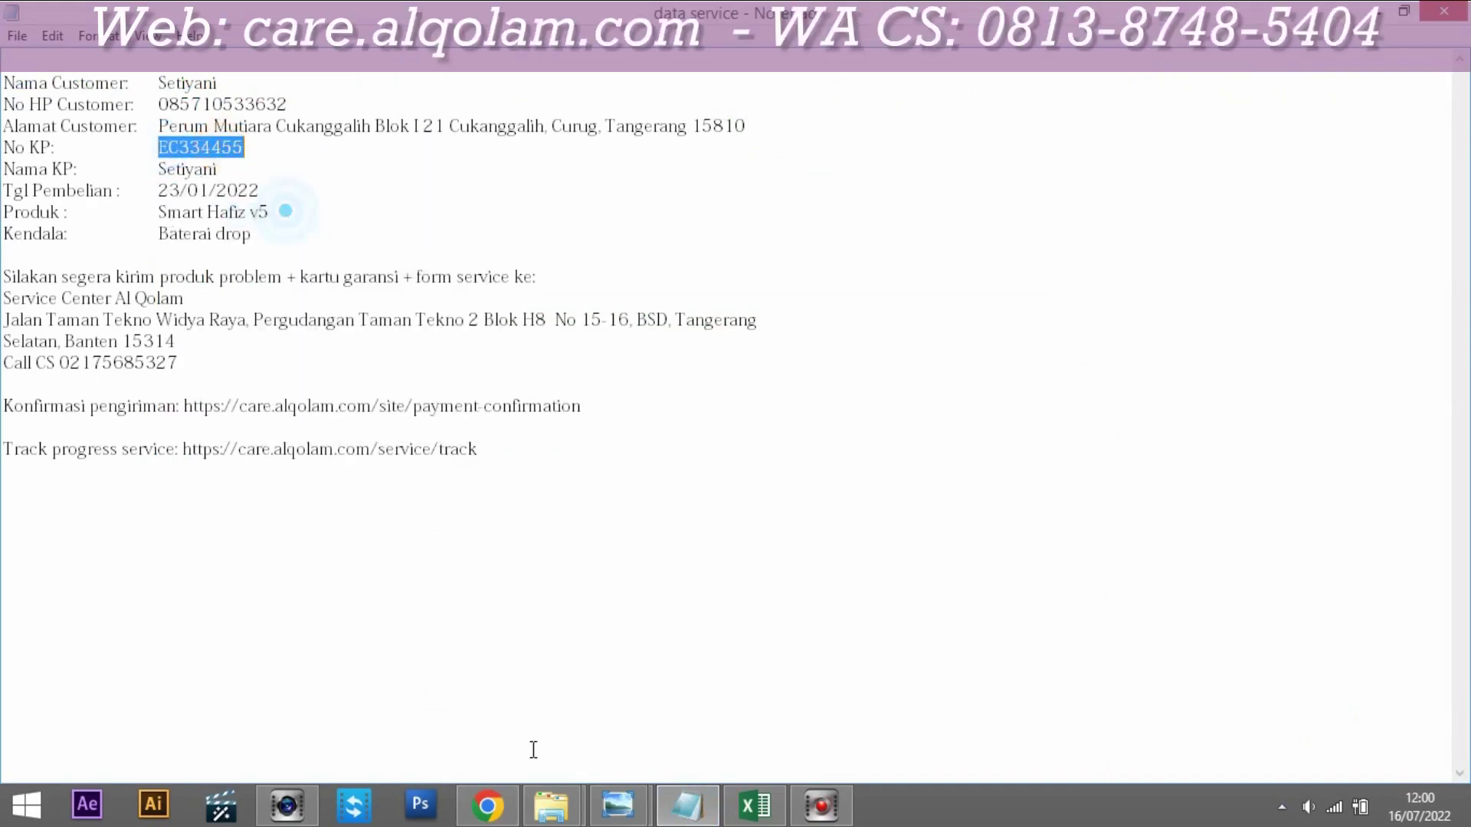
{"action": "left_click", "coordinate": [502, 813]}
{"action": "left_click", "coordinate": [406, 420]}
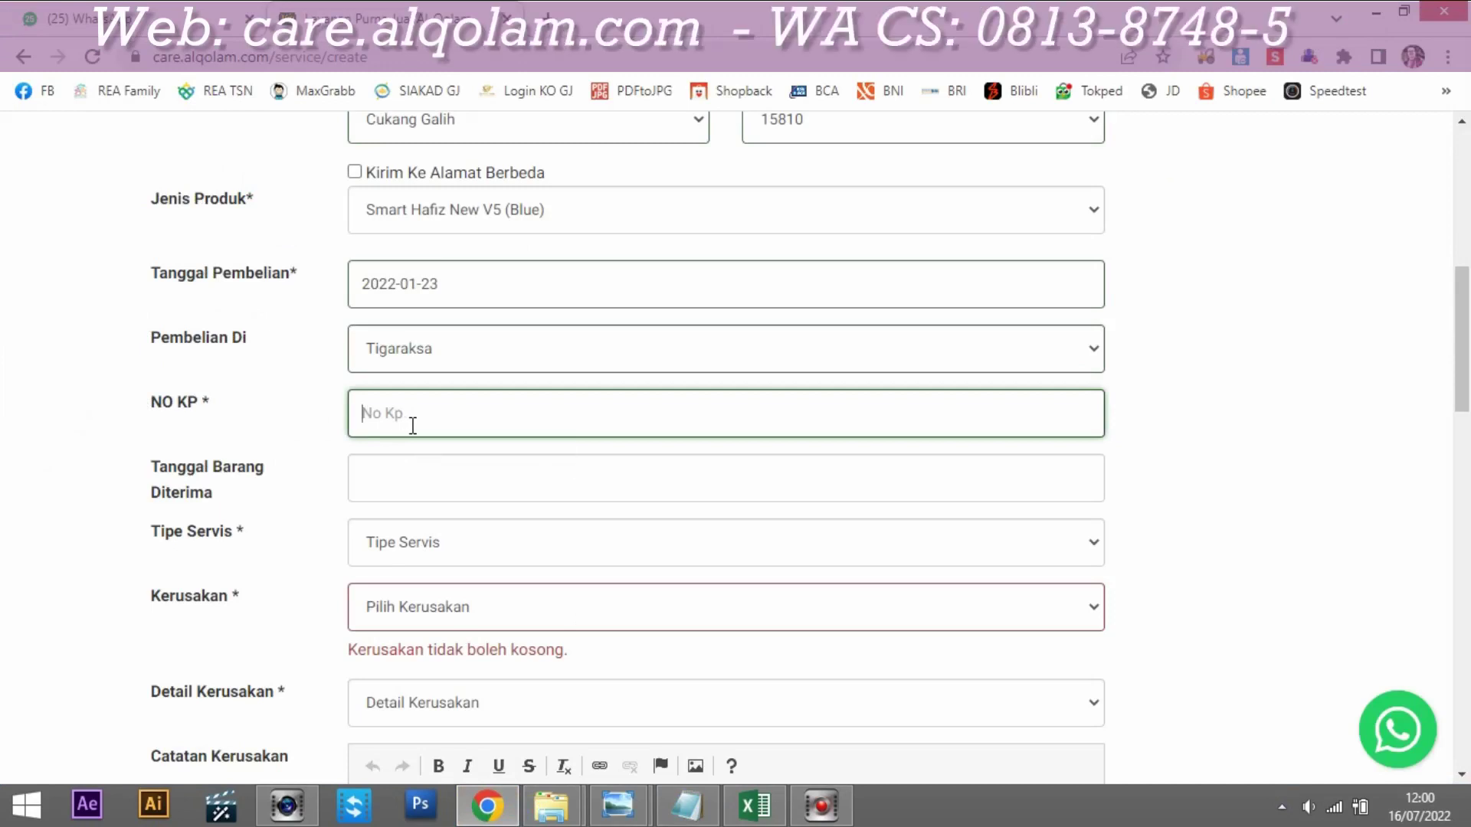
{"action": "key", "text": "ctrl+v"}
Step: Set Tanggal Barang Diterima to 26 January 2022
{"action": "left_click", "coordinate": [401, 485]}
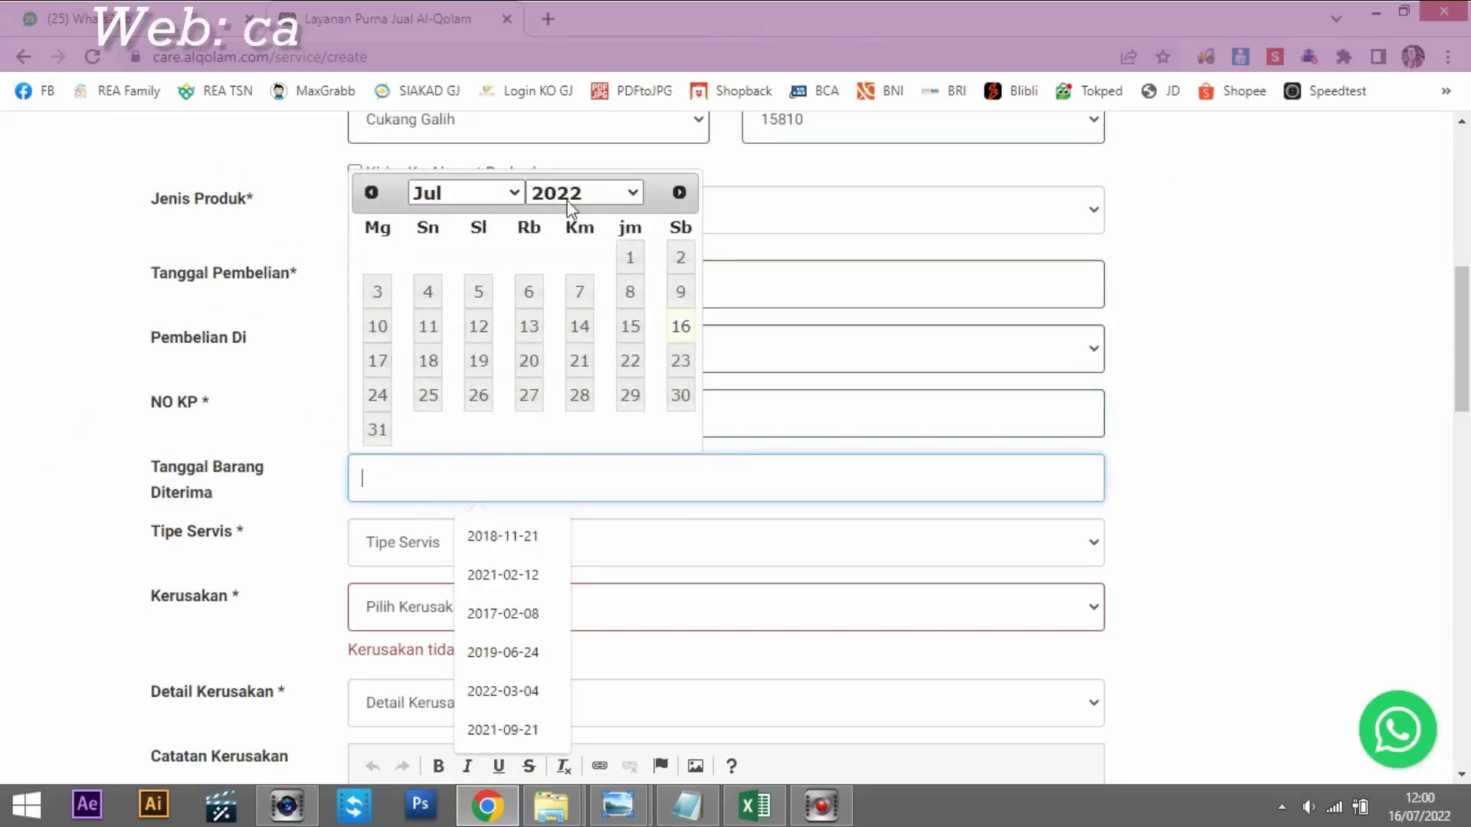
{"action": "left_click", "coordinate": [502, 192]}
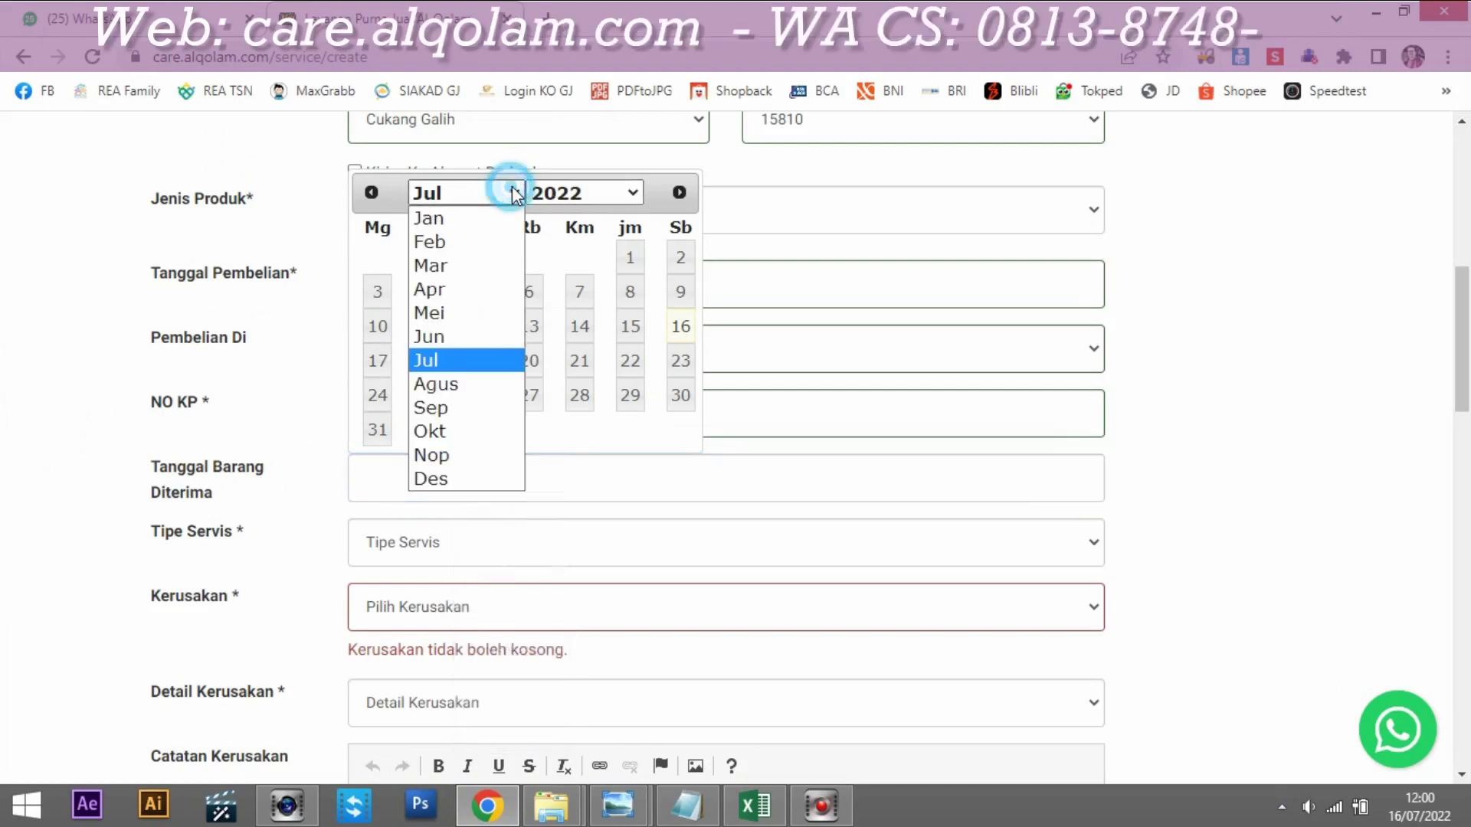
{"action": "left_click", "coordinate": [435, 219]}
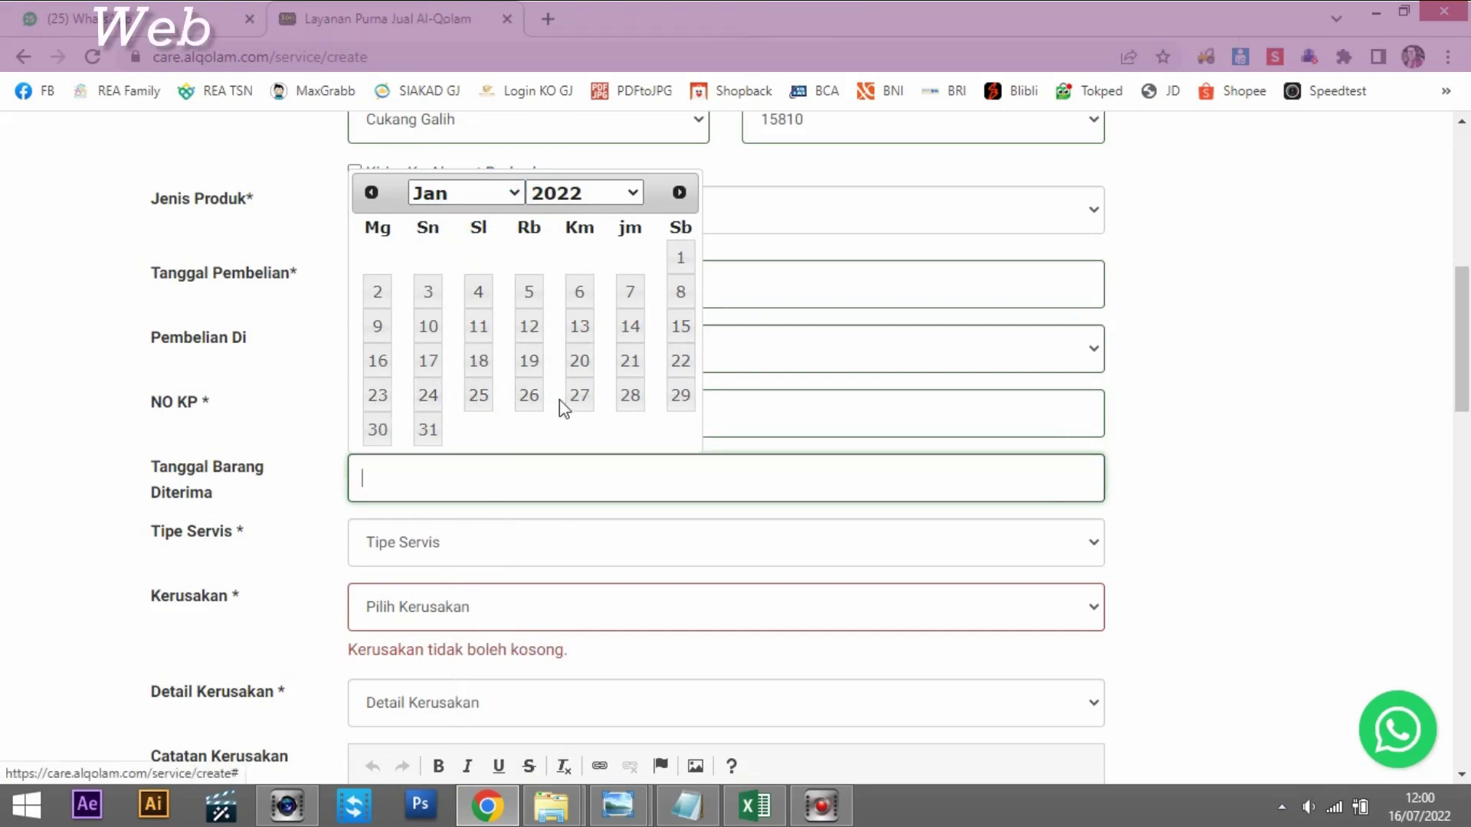
{"action": "left_click", "coordinate": [528, 400]}
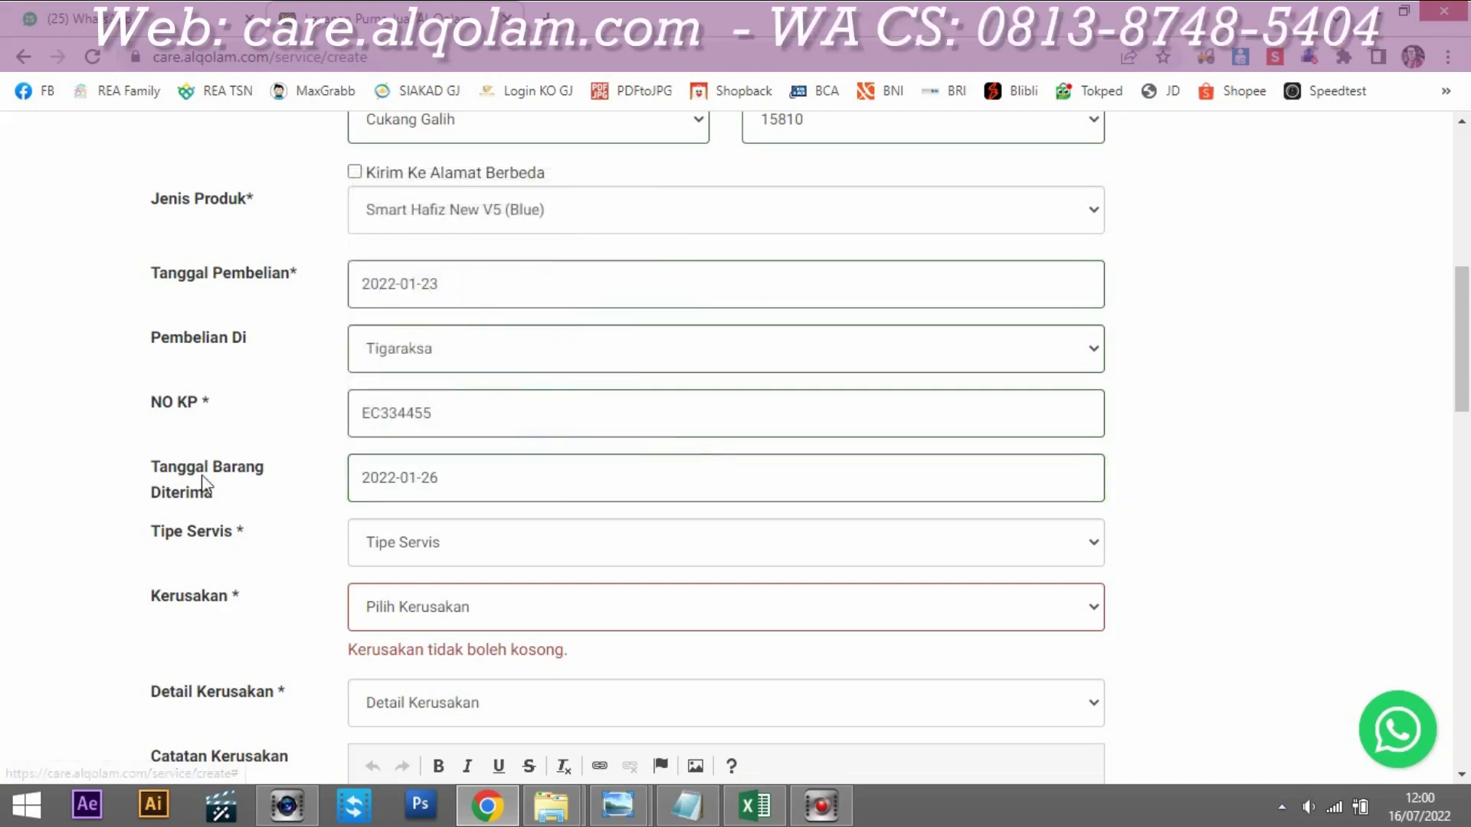
{"action": "scroll", "coordinate": [421, 486], "scroll_direction": "down", "scroll_amount": 2}
Step: Choose Servis in Tipe Servis and Baterai in the Kerusakan dropdown
{"action": "left_click", "coordinate": [503, 438]}
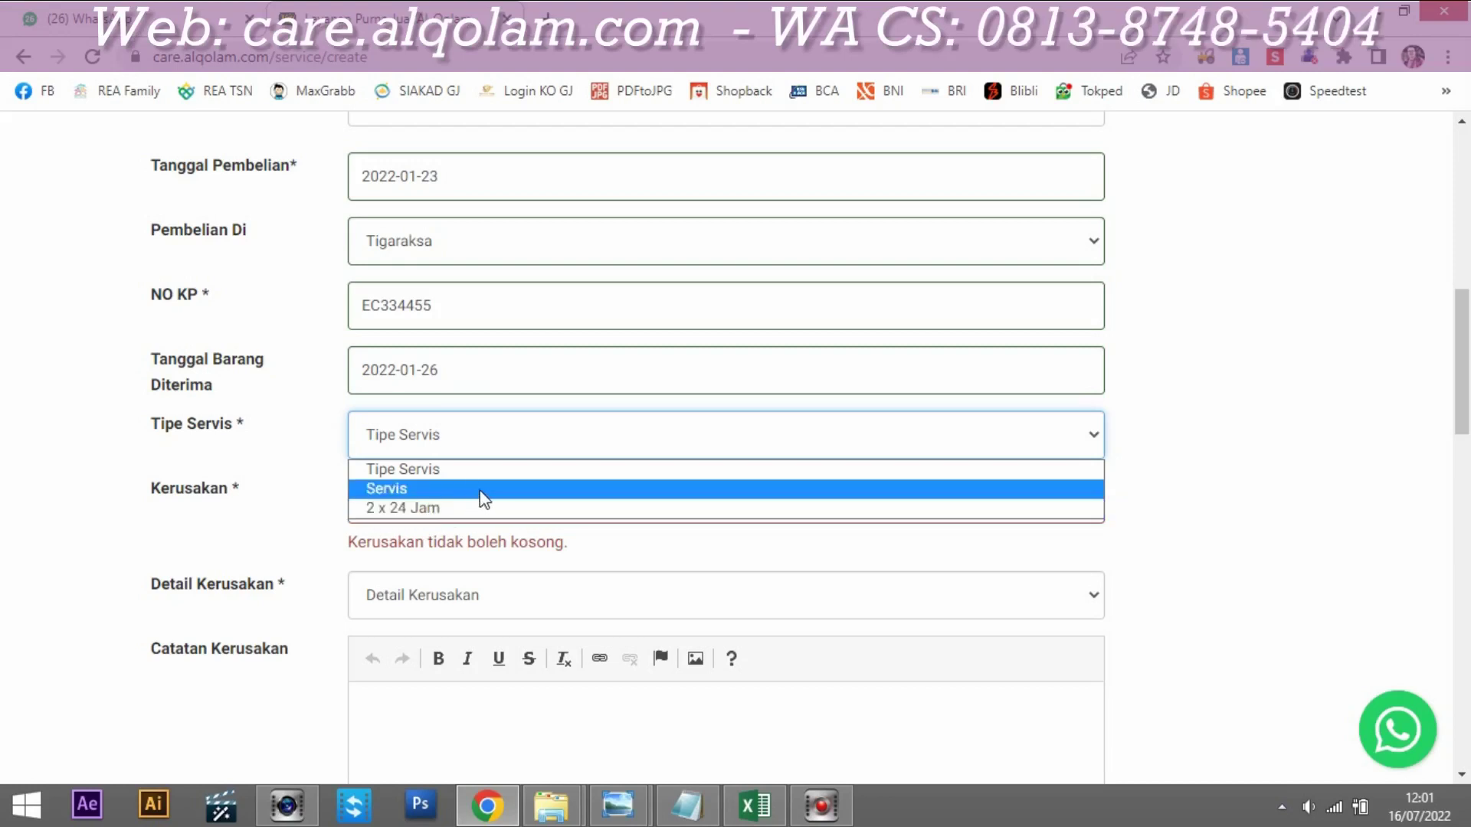
{"action": "left_click", "coordinate": [484, 490]}
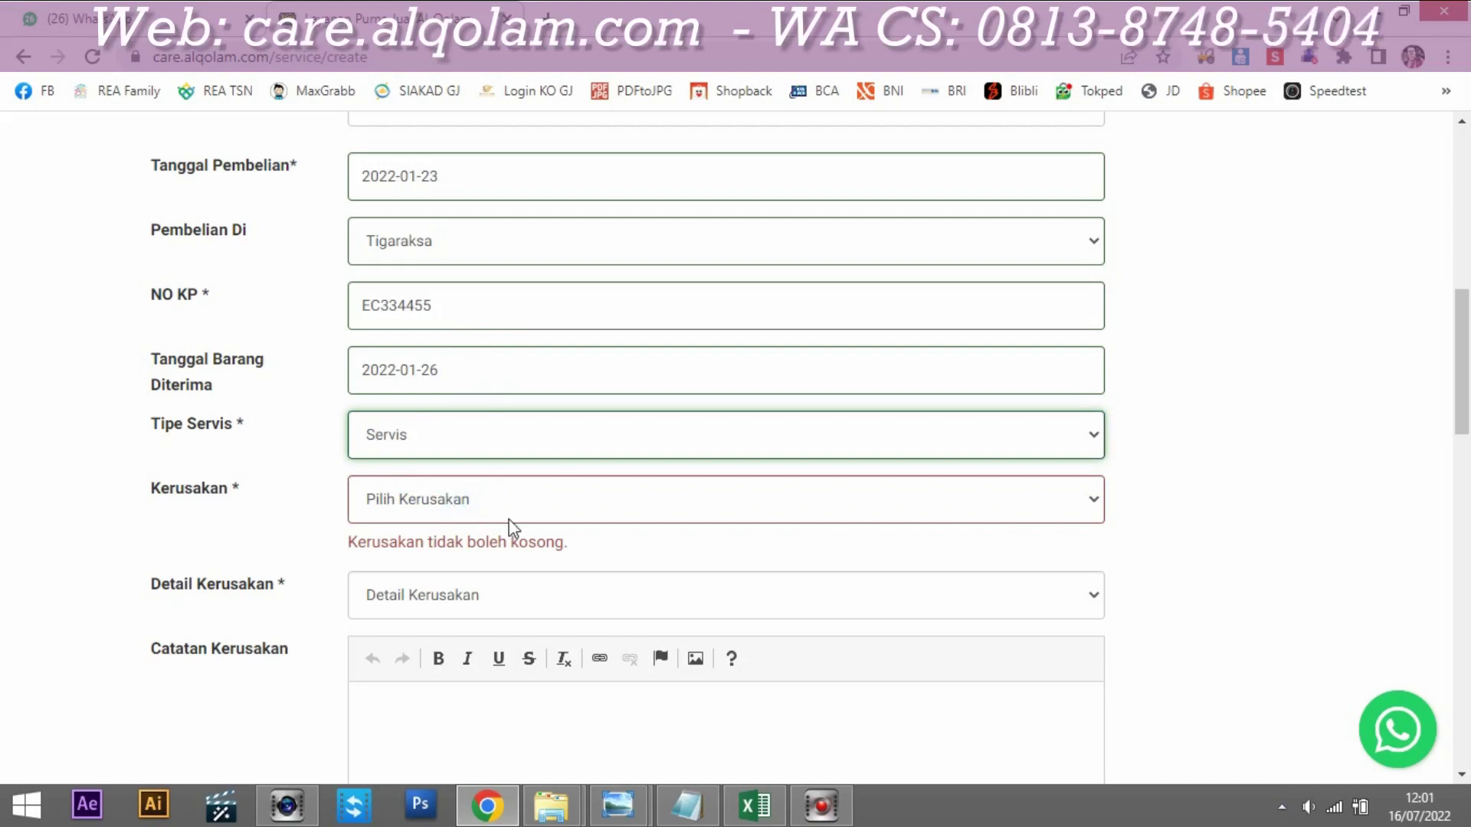
{"action": "left_click", "coordinate": [523, 506]}
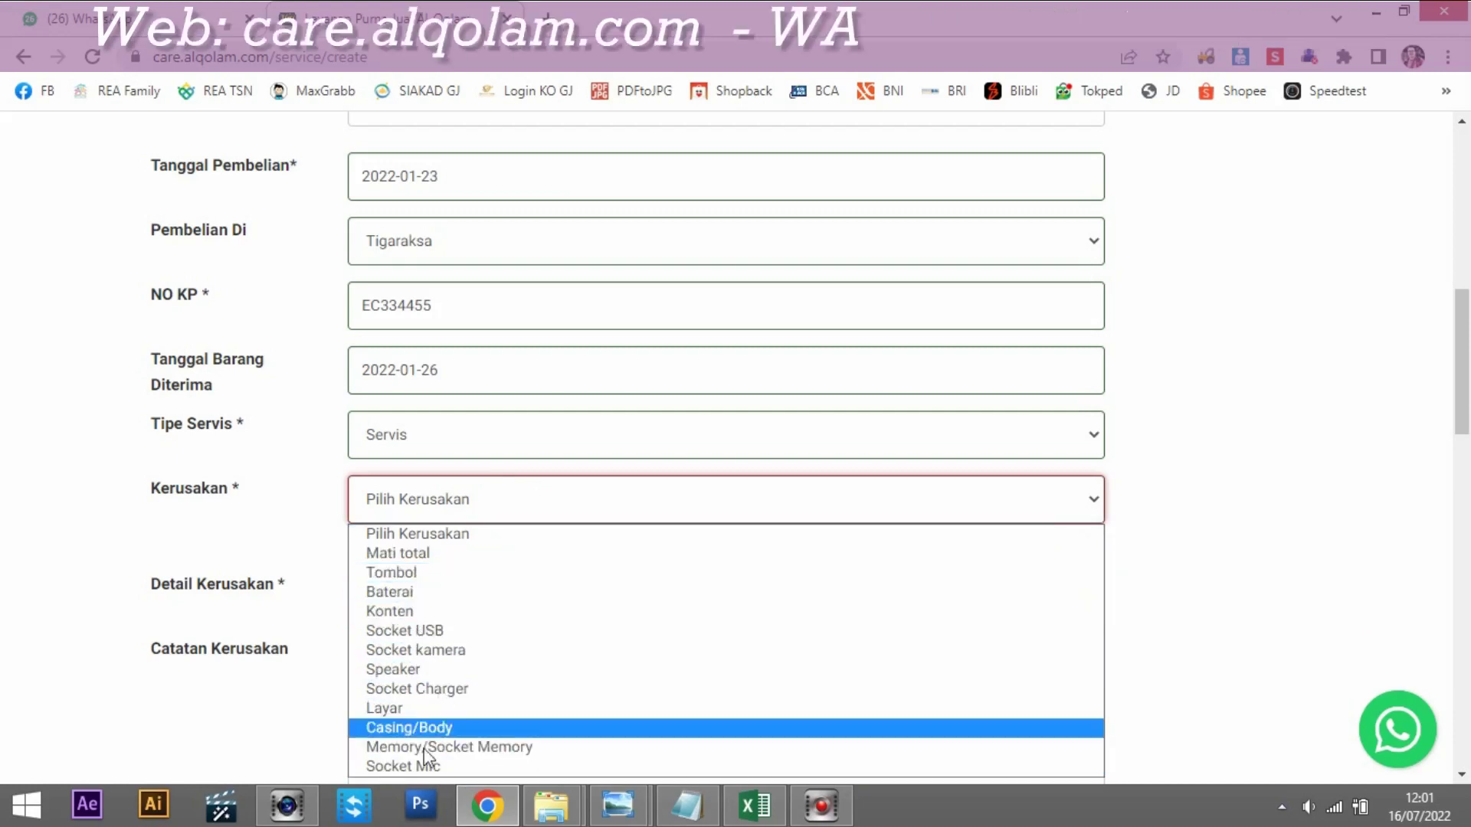
{"action": "left_click", "coordinate": [410, 592]}
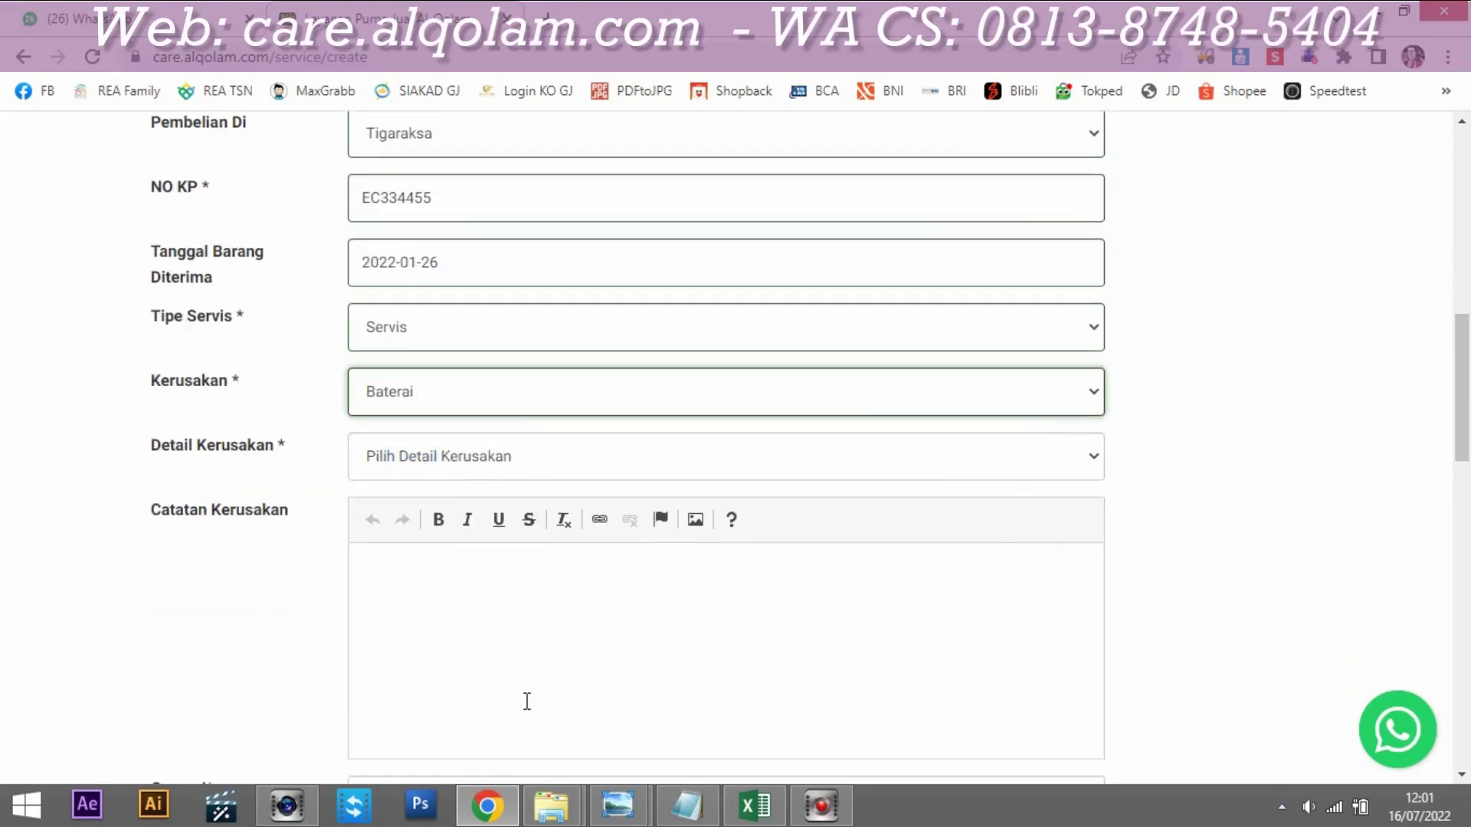
{"action": "scroll", "coordinate": [525, 699], "scroll_direction": "down", "scroll_amount": 1}
Step: Set damage detail to Cepat habis/drop and paste 'Baterai drop' from the notes into Catatan Kerusakan
{"action": "left_click", "coordinate": [430, 461]}
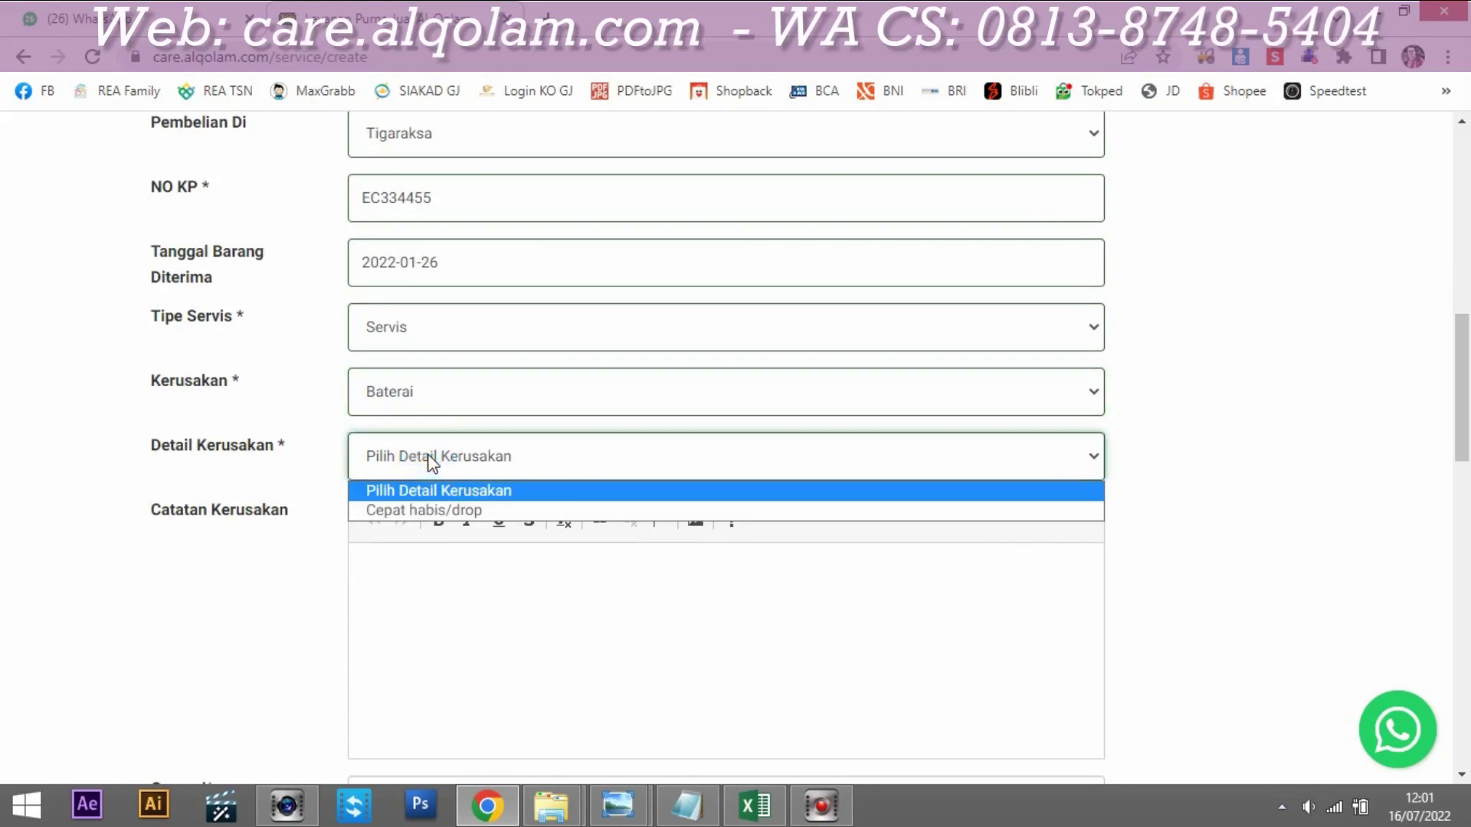
{"action": "left_click", "coordinate": [440, 510]}
{"action": "left_click", "coordinate": [699, 820]}
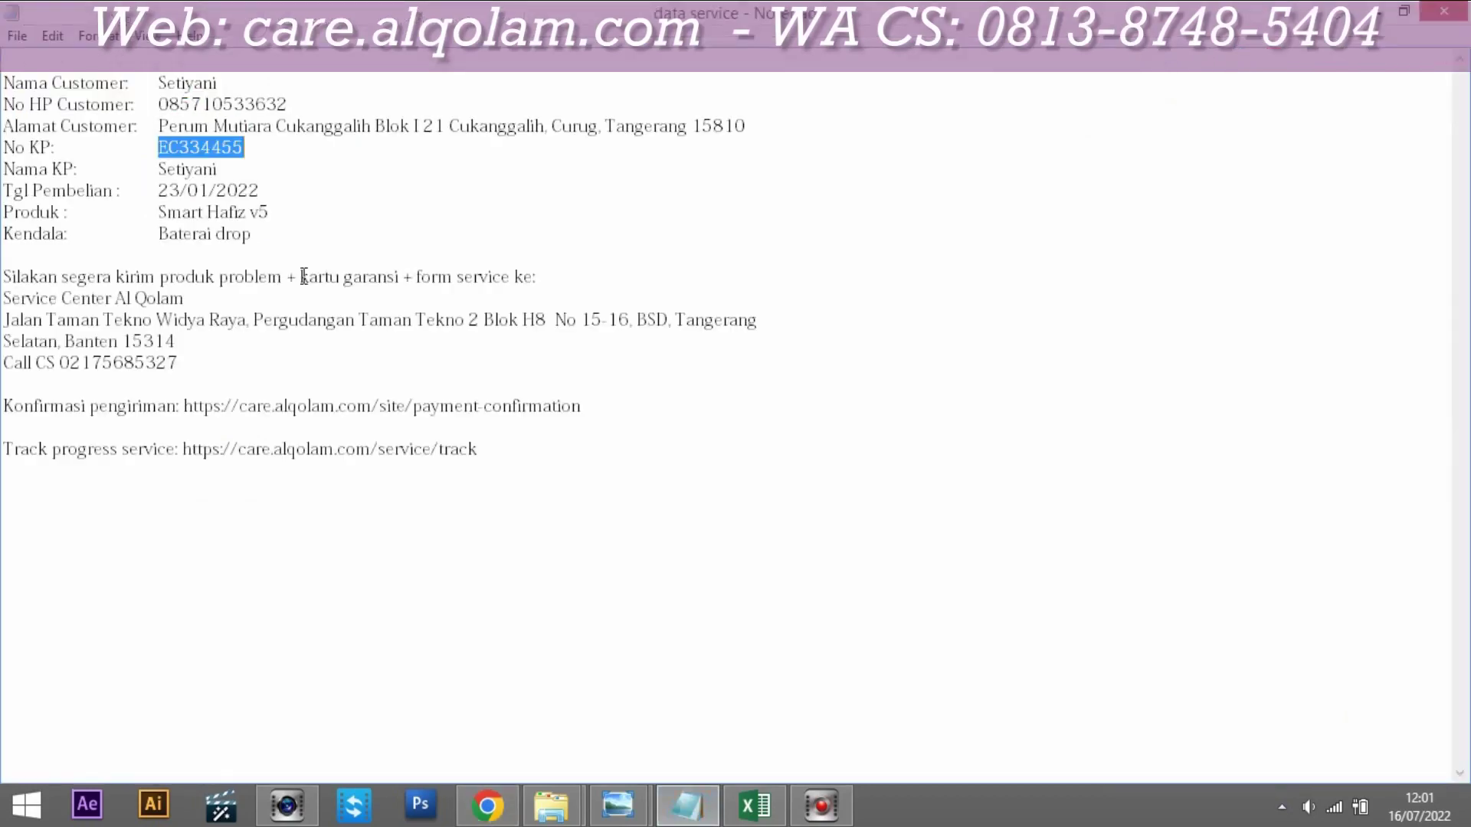
{"action": "left_click", "coordinate": [162, 234]}
{"action": "key", "text": "shift+End"}
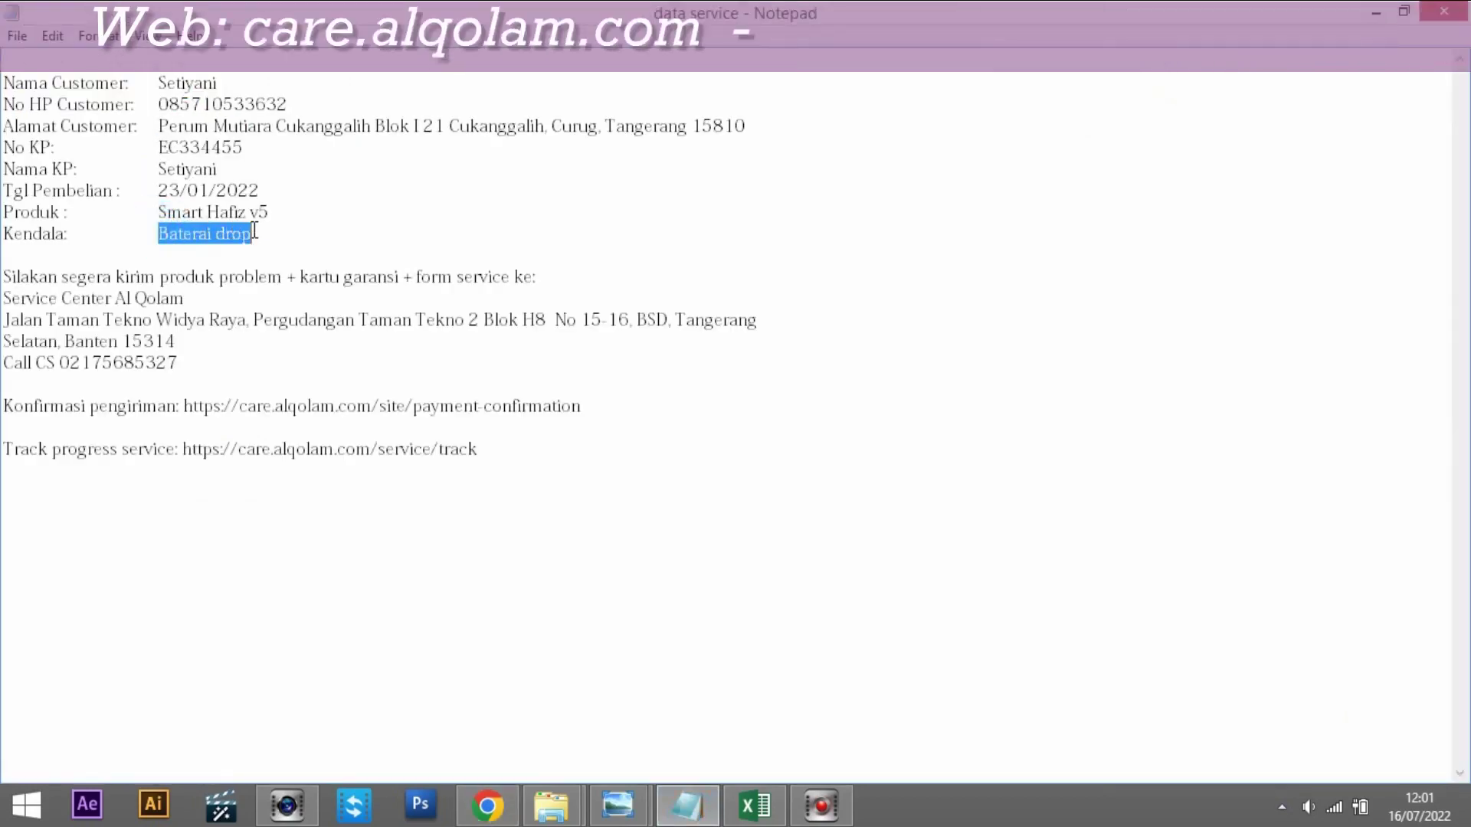
{"action": "left_click", "coordinate": [488, 804]}
{"action": "left_click", "coordinate": [451, 569]}
{"action": "key", "text": "ctrl+v"}
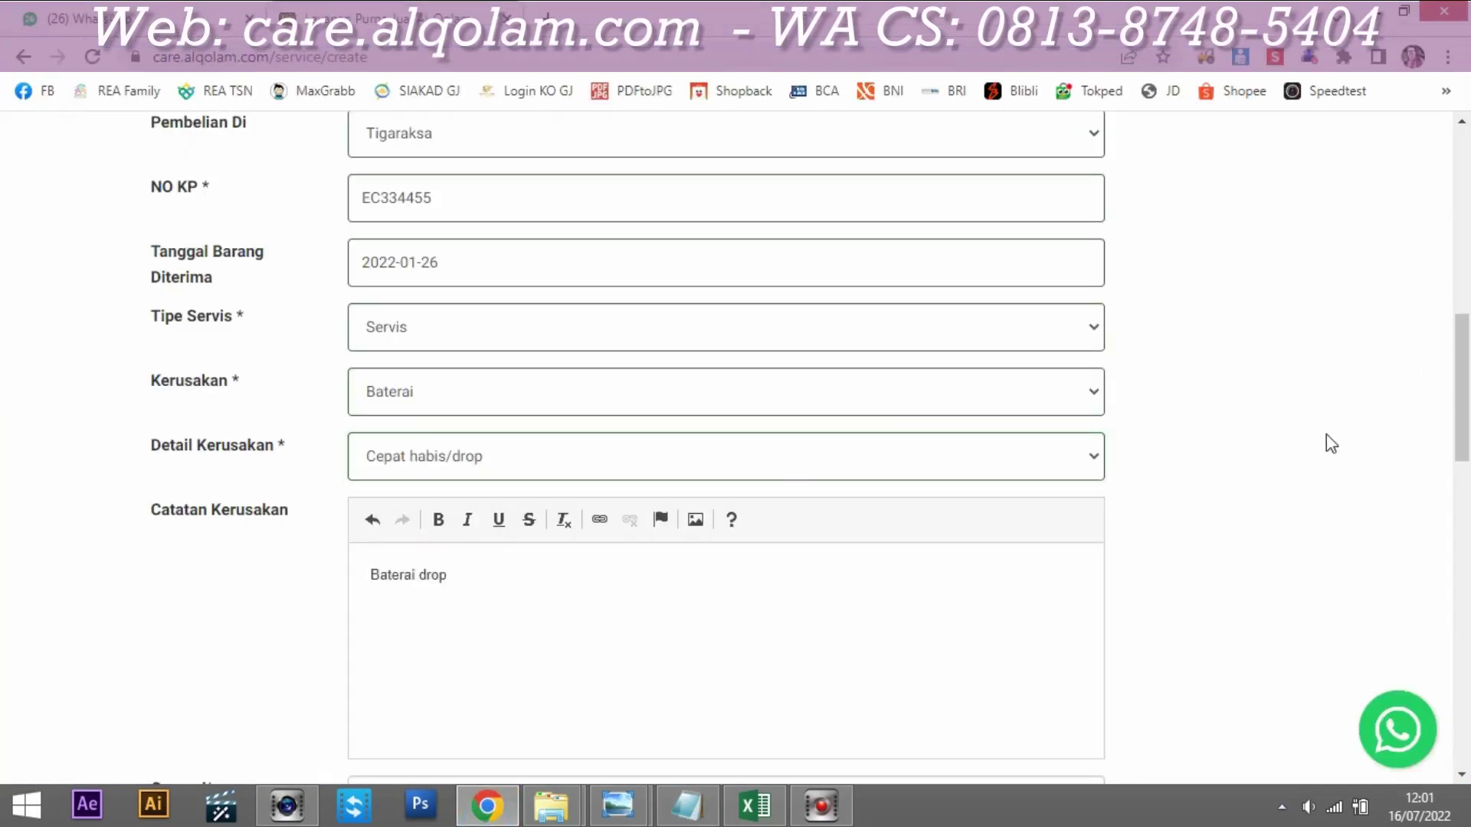
{"action": "left_click", "coordinate": [594, 591]}
{"action": "scroll", "coordinate": [405, 344], "scroll_direction": "down", "scroll_amount": 5}
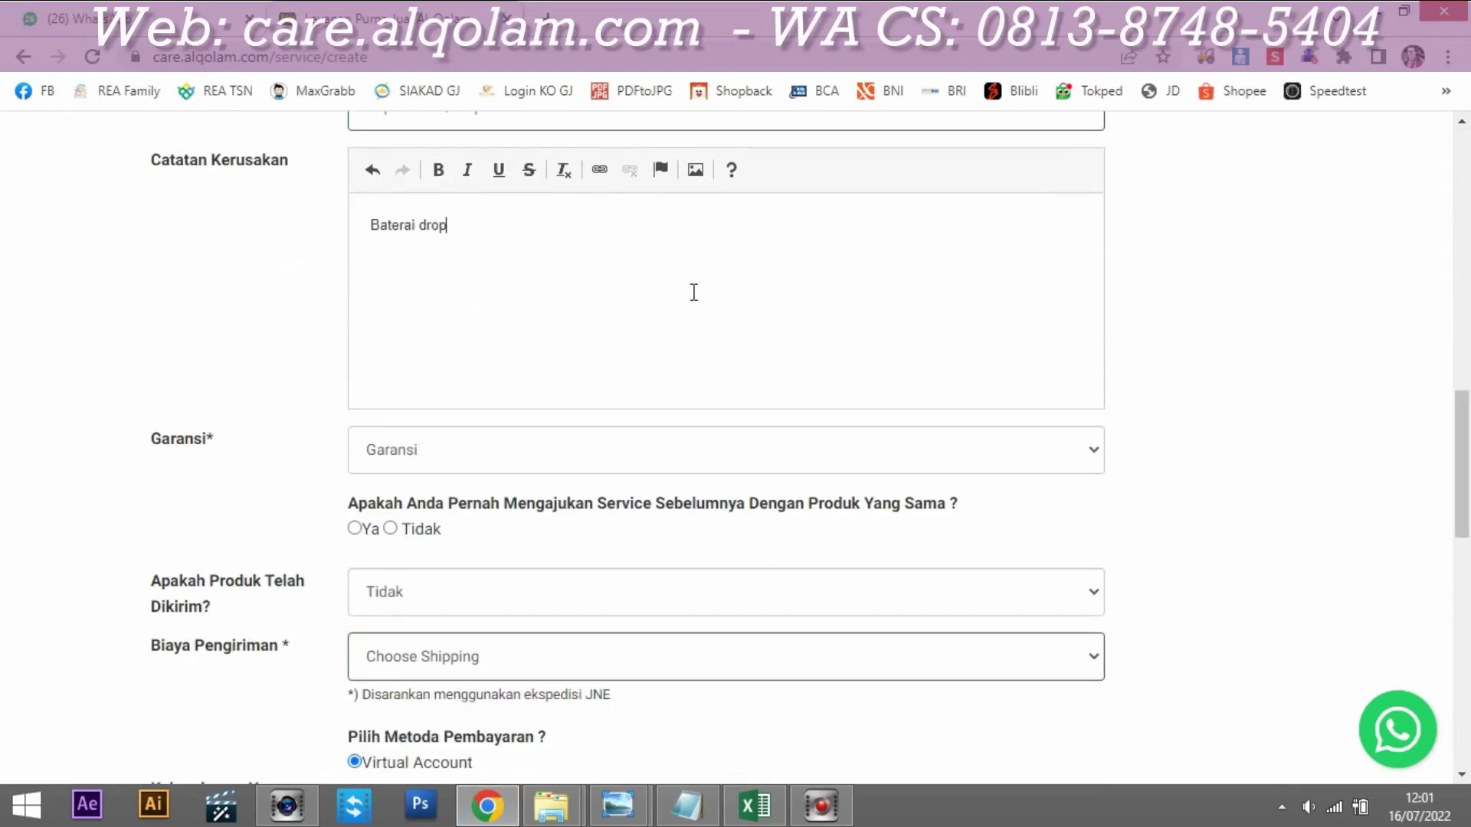
{"action": "scroll", "coordinate": [512, 518], "scroll_direction": "up", "scroll_amount": 2}
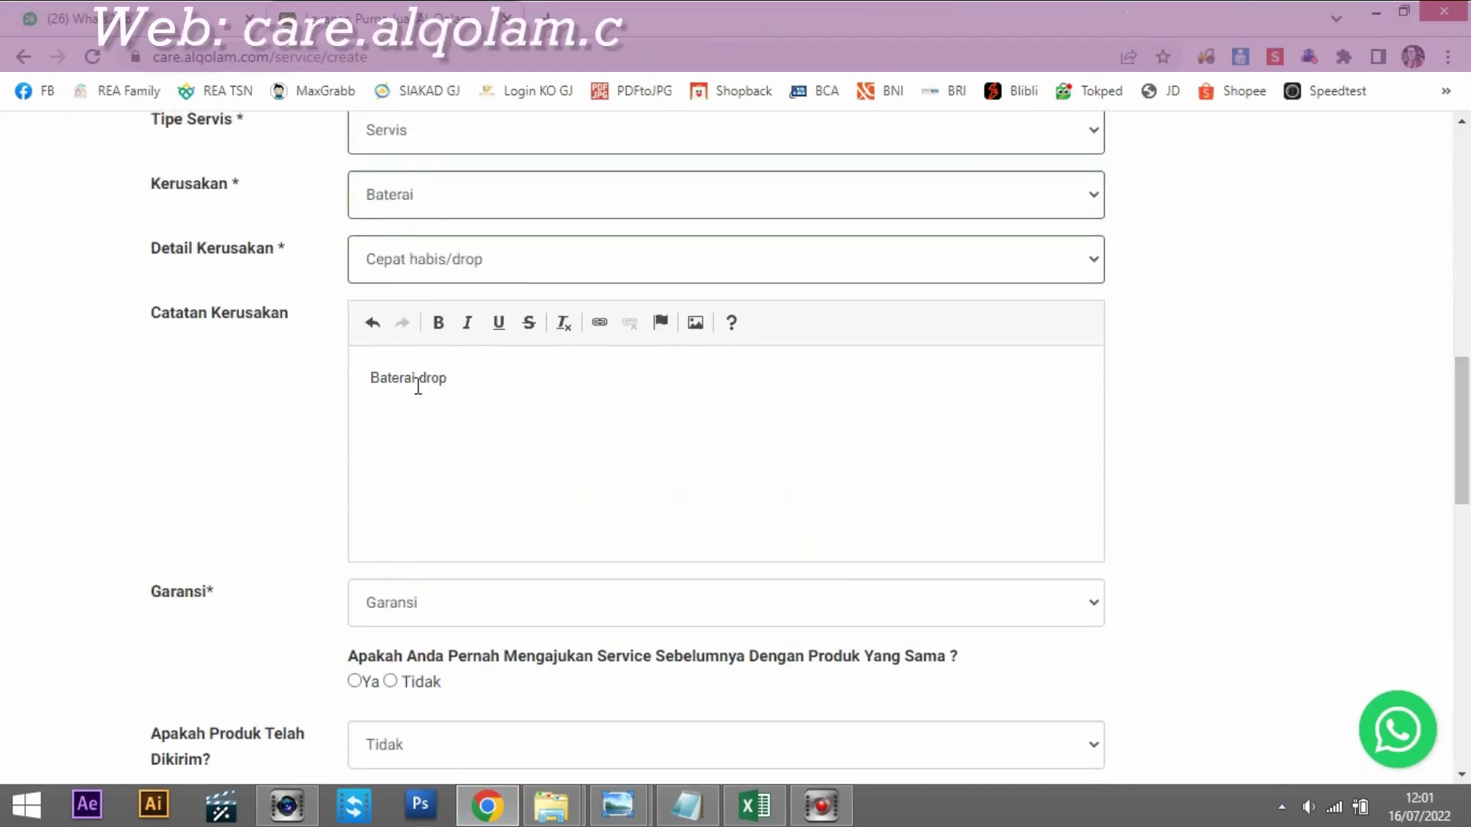
{"action": "left_click", "coordinate": [472, 434]}
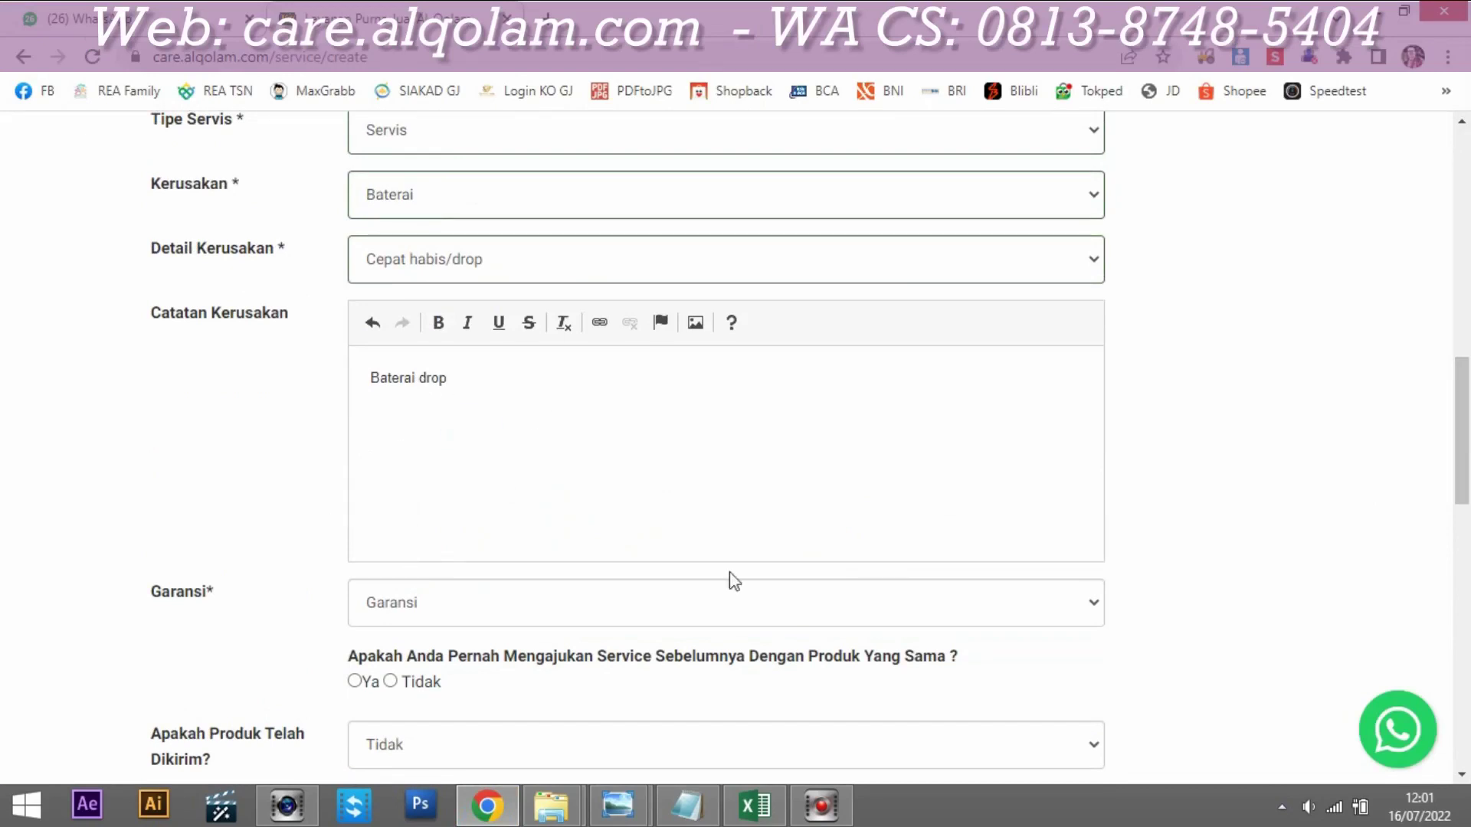
{"action": "scroll", "coordinate": [598, 551], "scroll_direction": "down", "scroll_amount": 3}
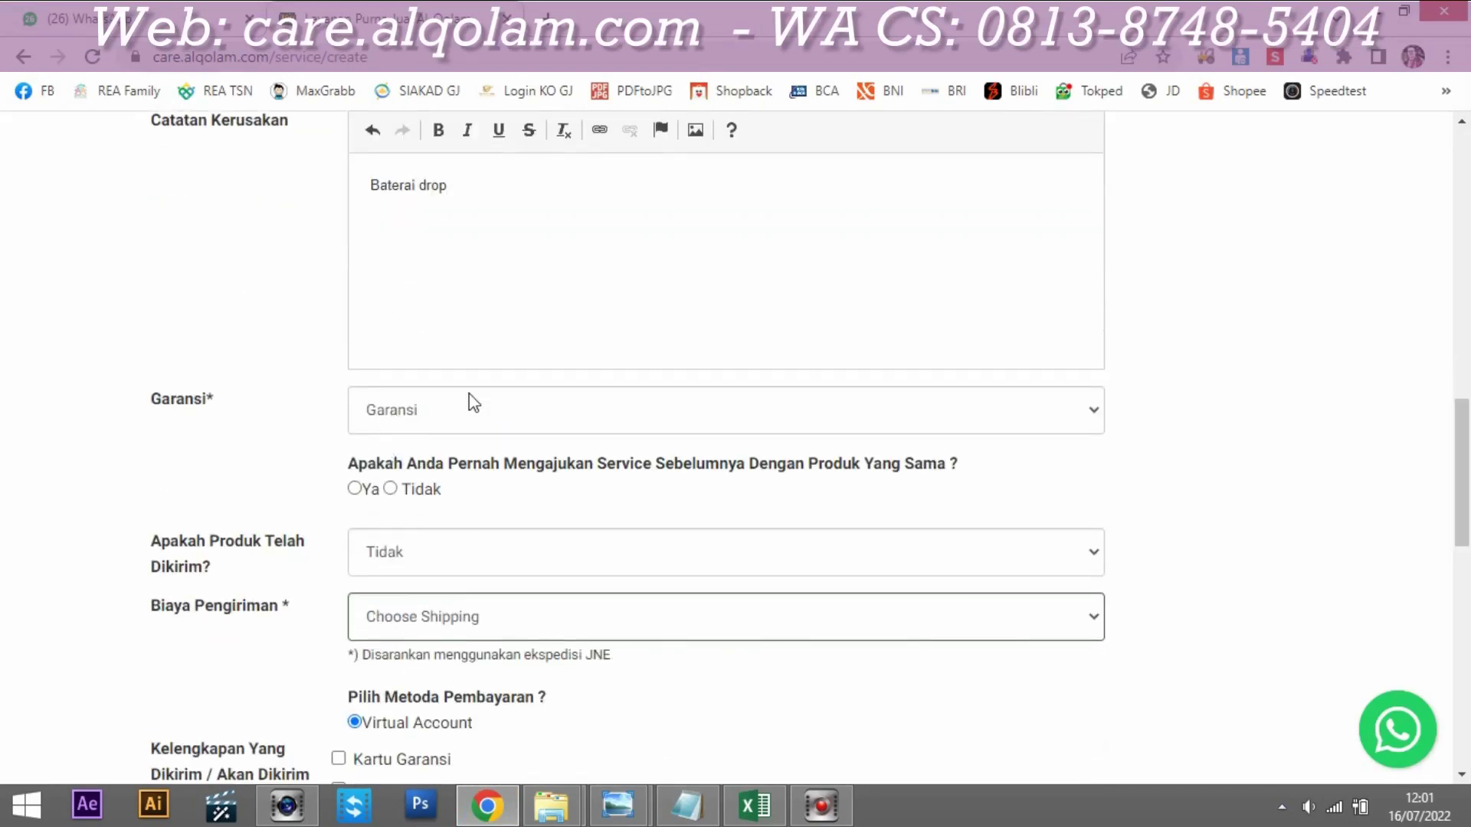
Step: Set the Garansi dropdown to Ya
{"action": "left_click", "coordinate": [487, 414]}
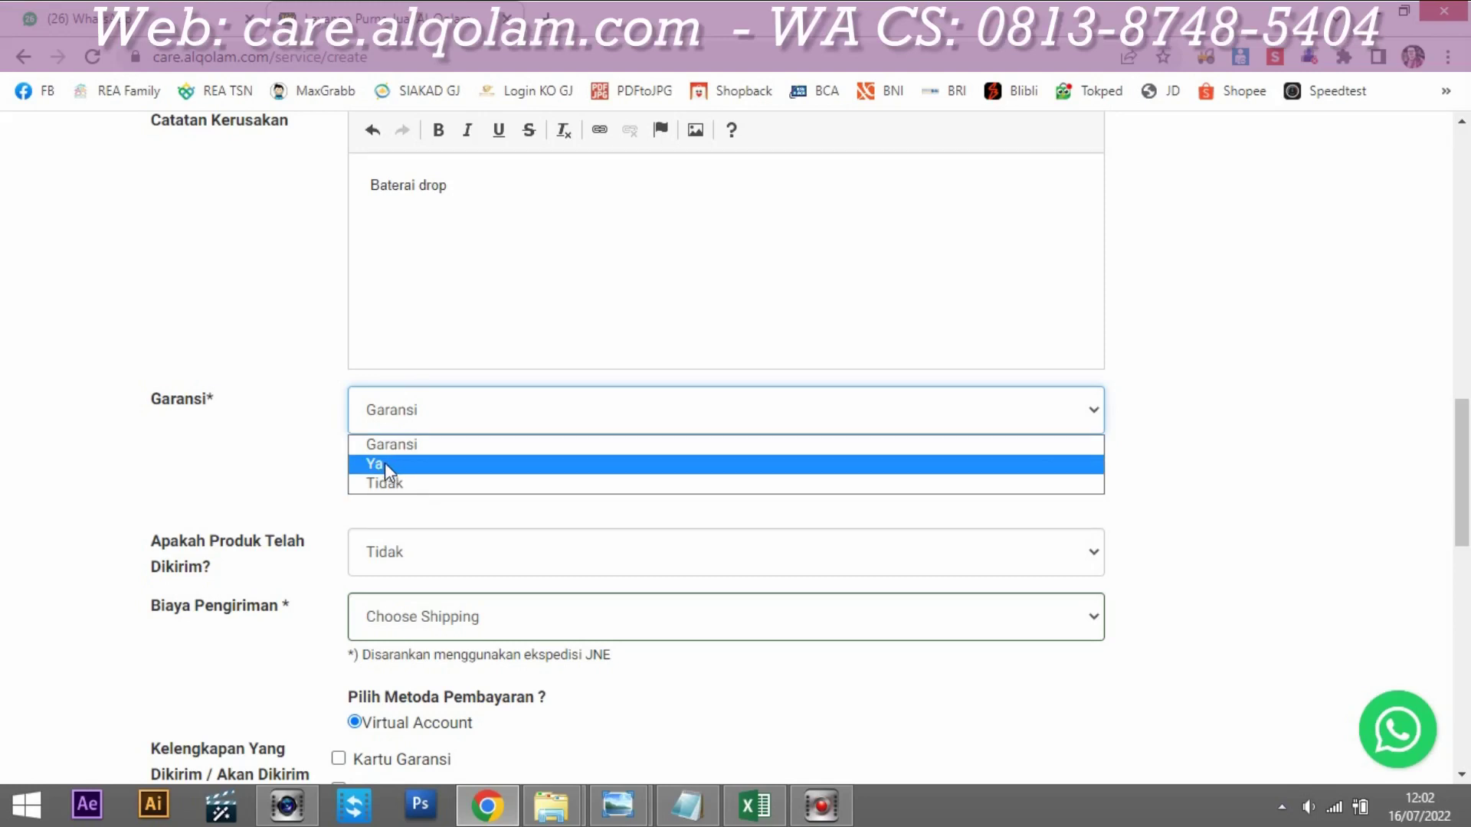
{"action": "left_click", "coordinate": [384, 462]}
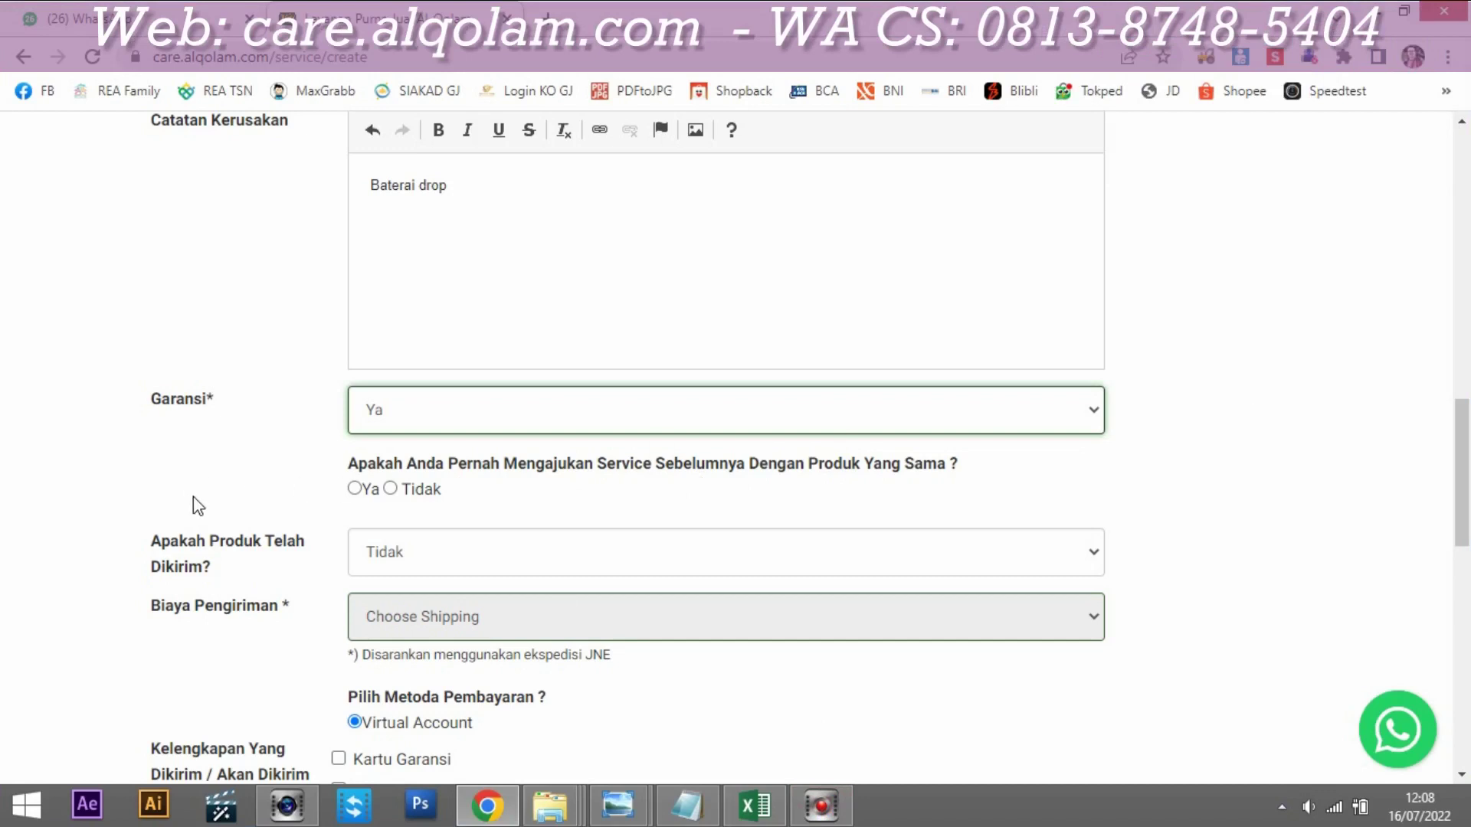
Step: Answer Tidak to prior service and tick Kartu Garansi and Lain-Lain under Kelengkapan
{"action": "left_click_drag", "start_coordinate": [1466, 458], "coordinate": [1422, 532]}
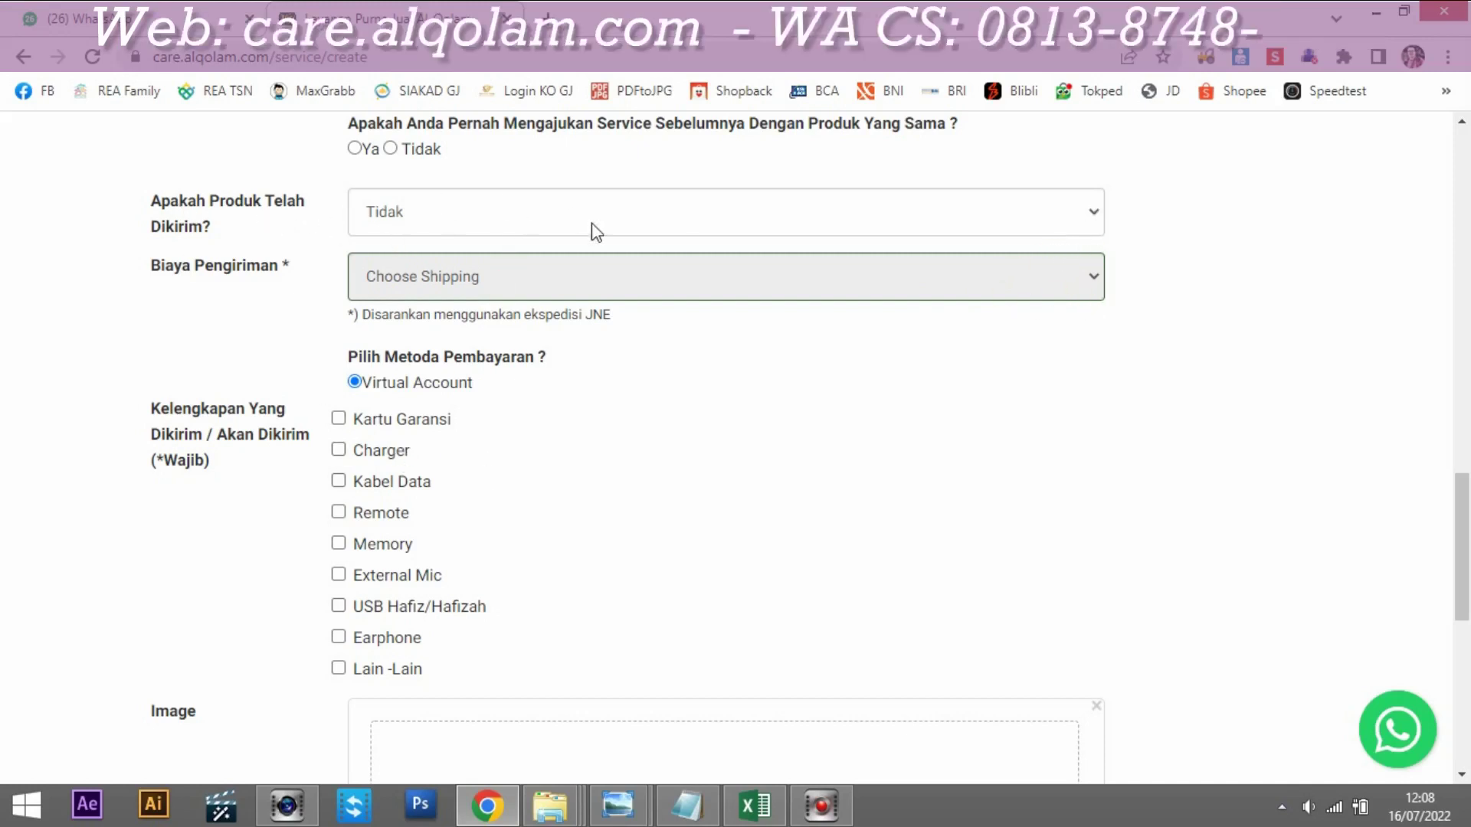
{"action": "left_click", "coordinate": [392, 148]}
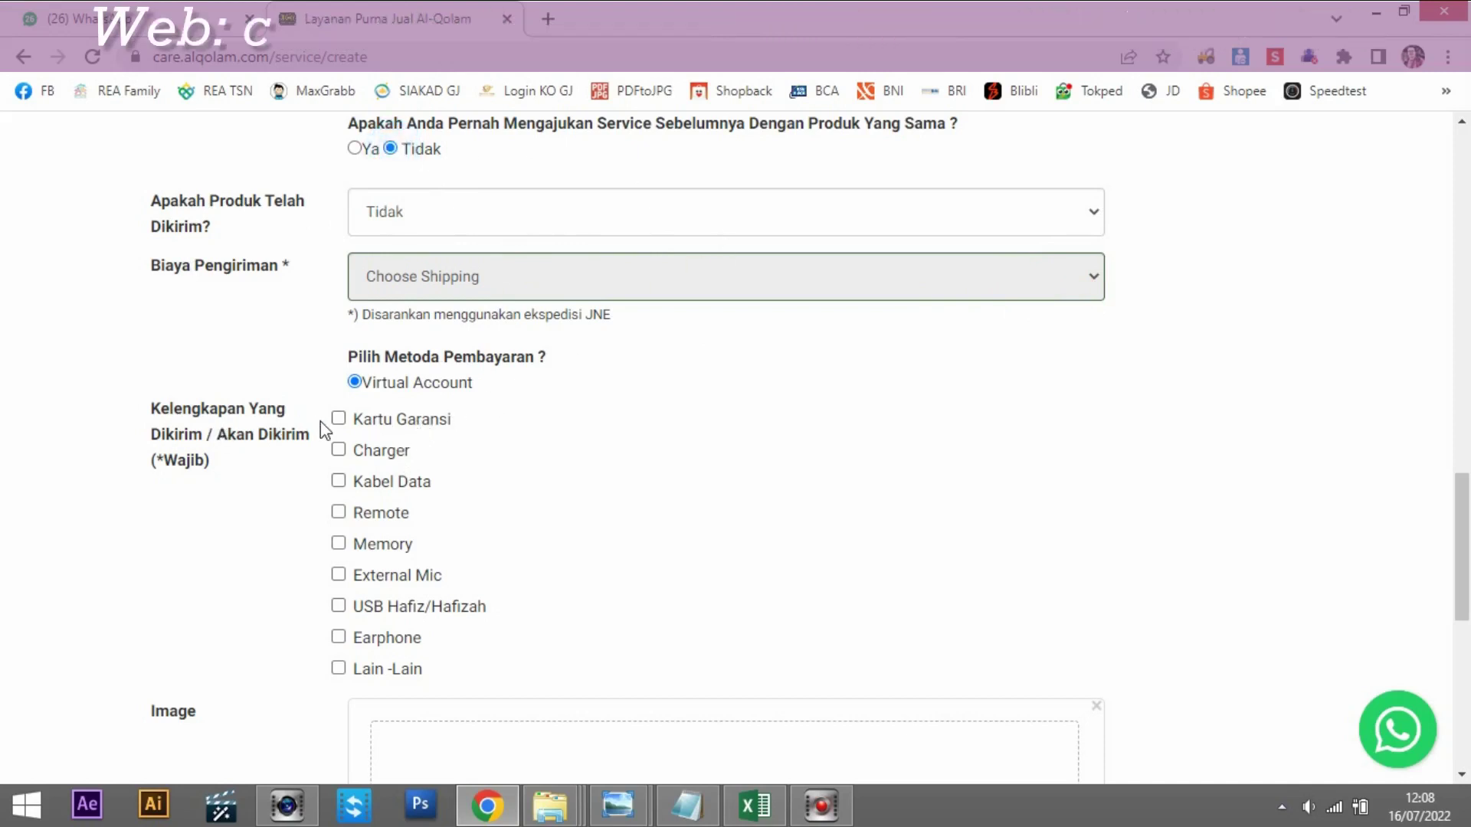
{"action": "scroll", "coordinate": [413, 469], "scroll_direction": "down", "scroll_amount": 1}
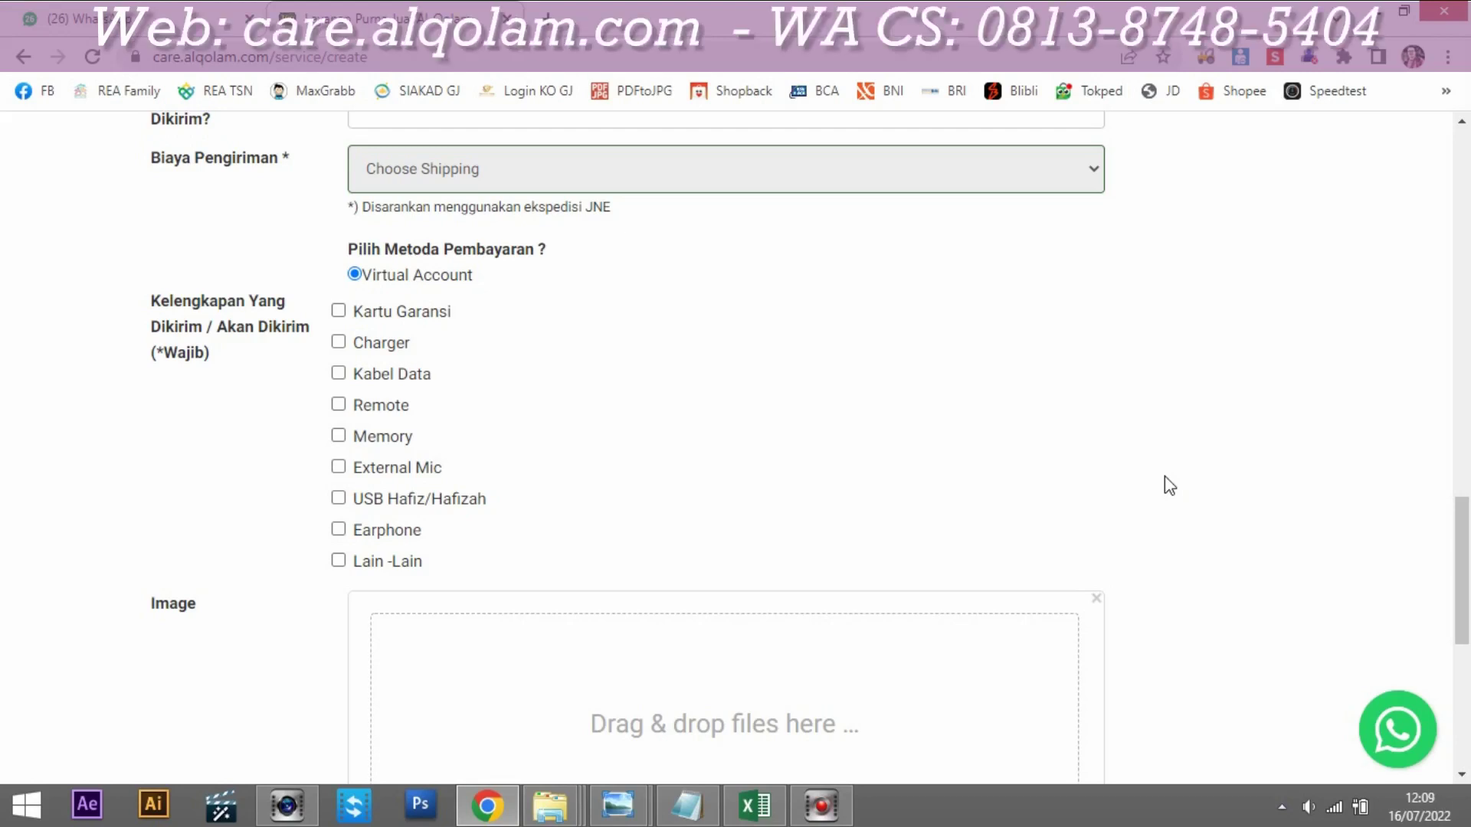
{"action": "left_click", "coordinate": [339, 311]}
{"action": "left_click", "coordinate": [338, 561]}
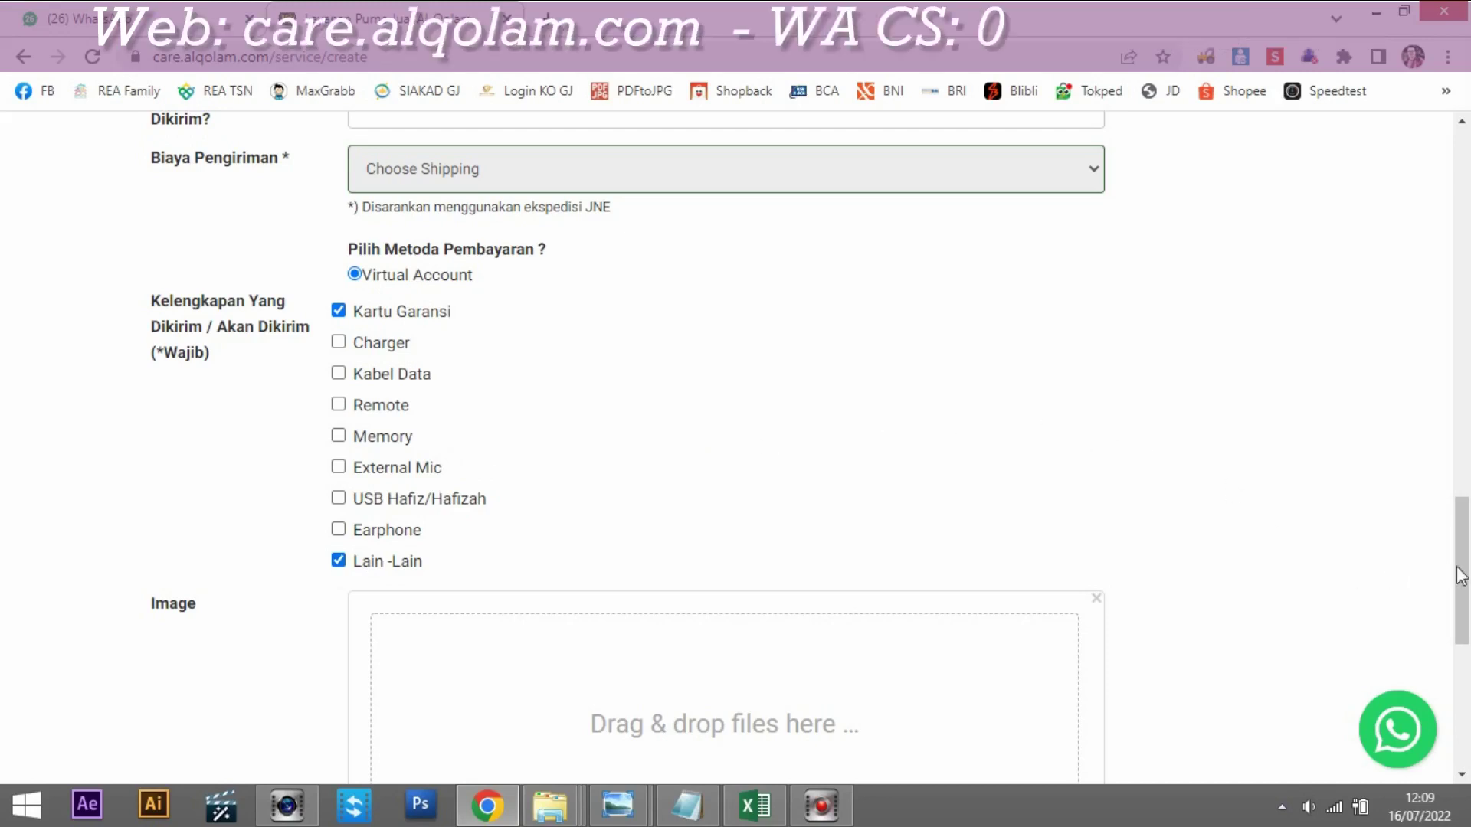
{"action": "scroll", "coordinate": [1459, 576], "scroll_direction": "up", "scroll_amount": 8}
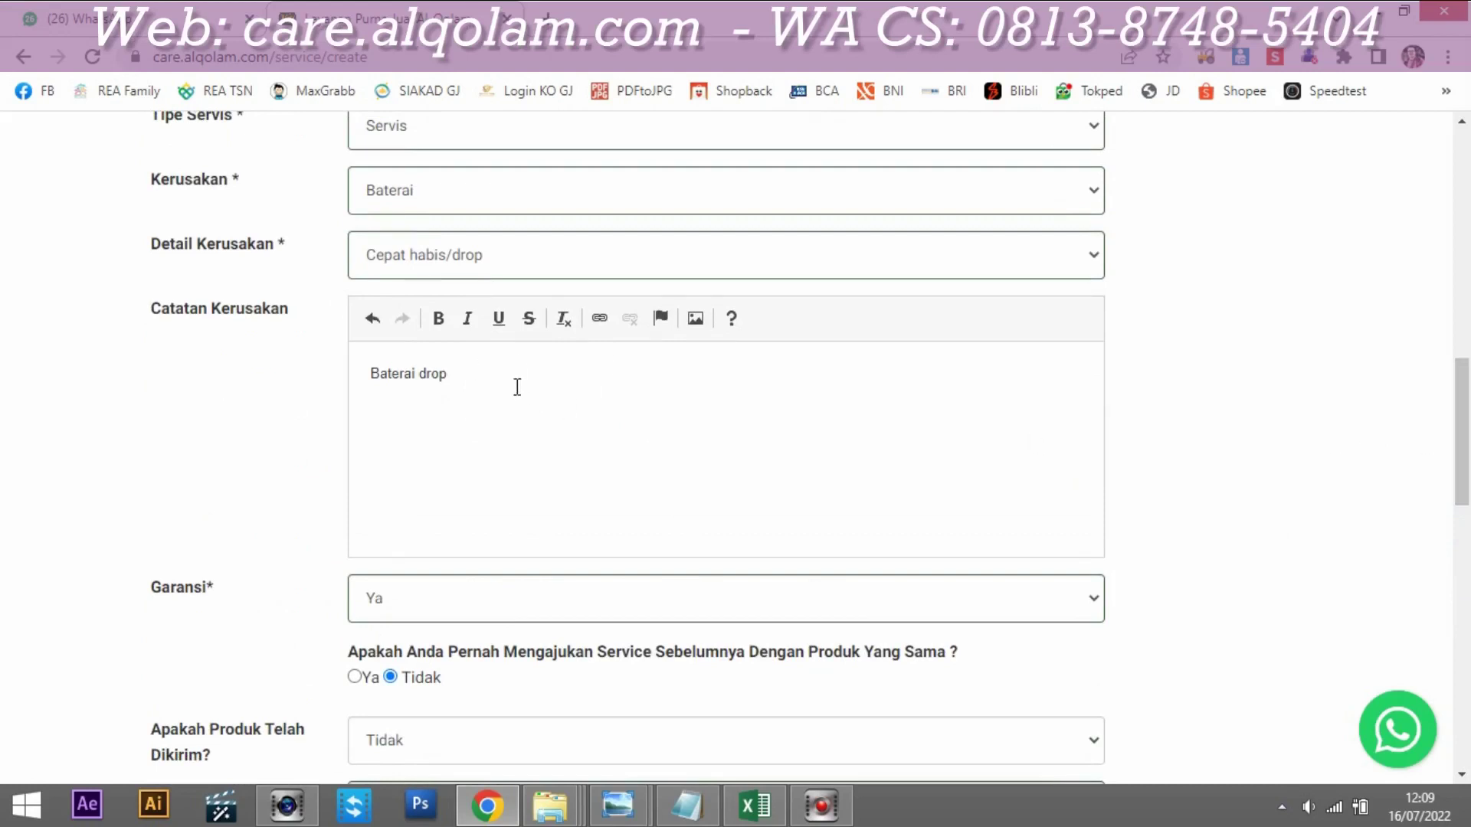
{"action": "scroll", "coordinate": [1440, 649], "scroll_direction": "down", "scroll_amount": 12}
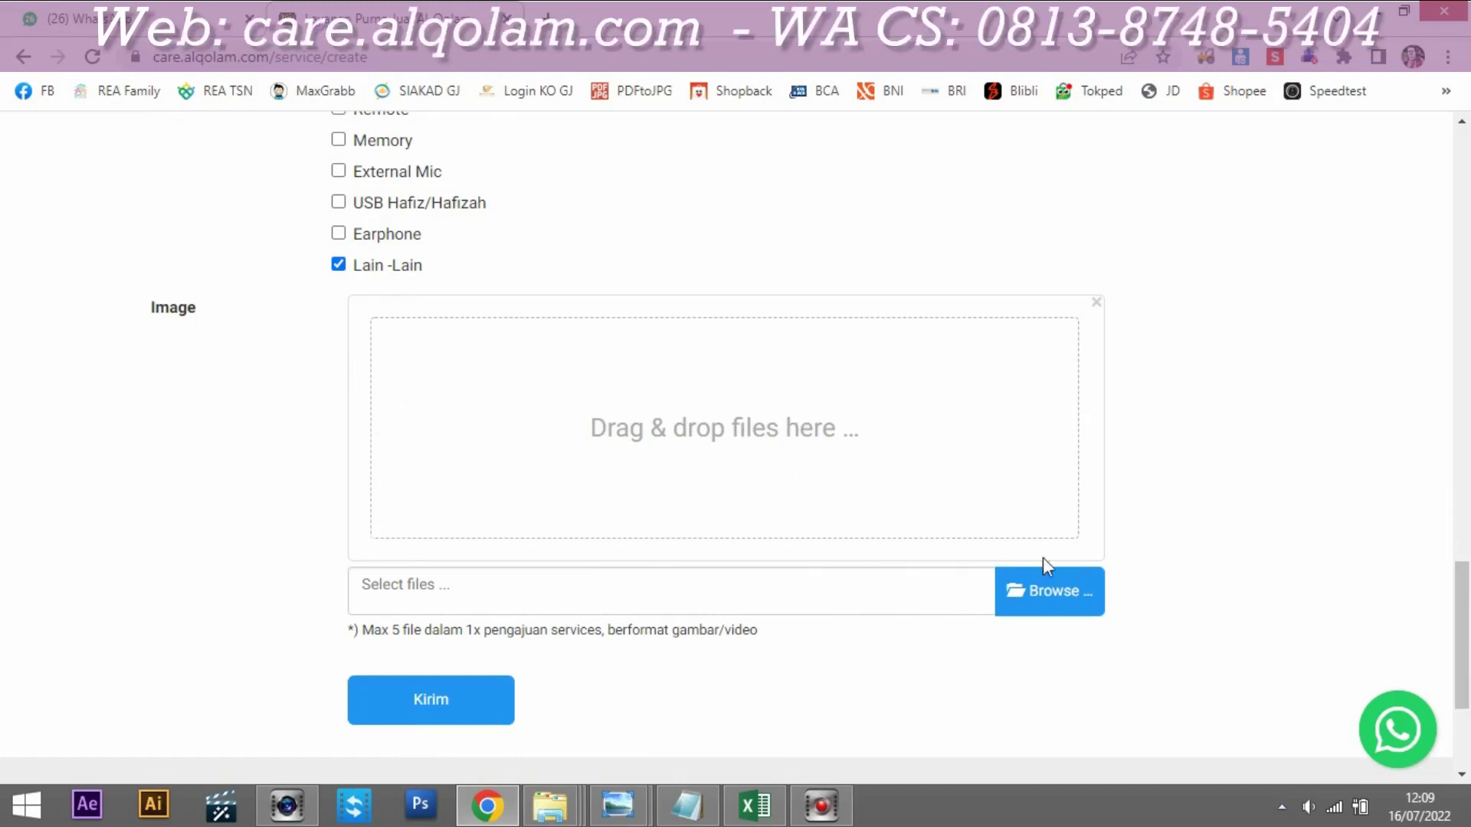
Step: Start an image upload and copy the 'ajukan service alqolam' folder path from File Explorer
{"action": "left_click", "coordinate": [1074, 590]}
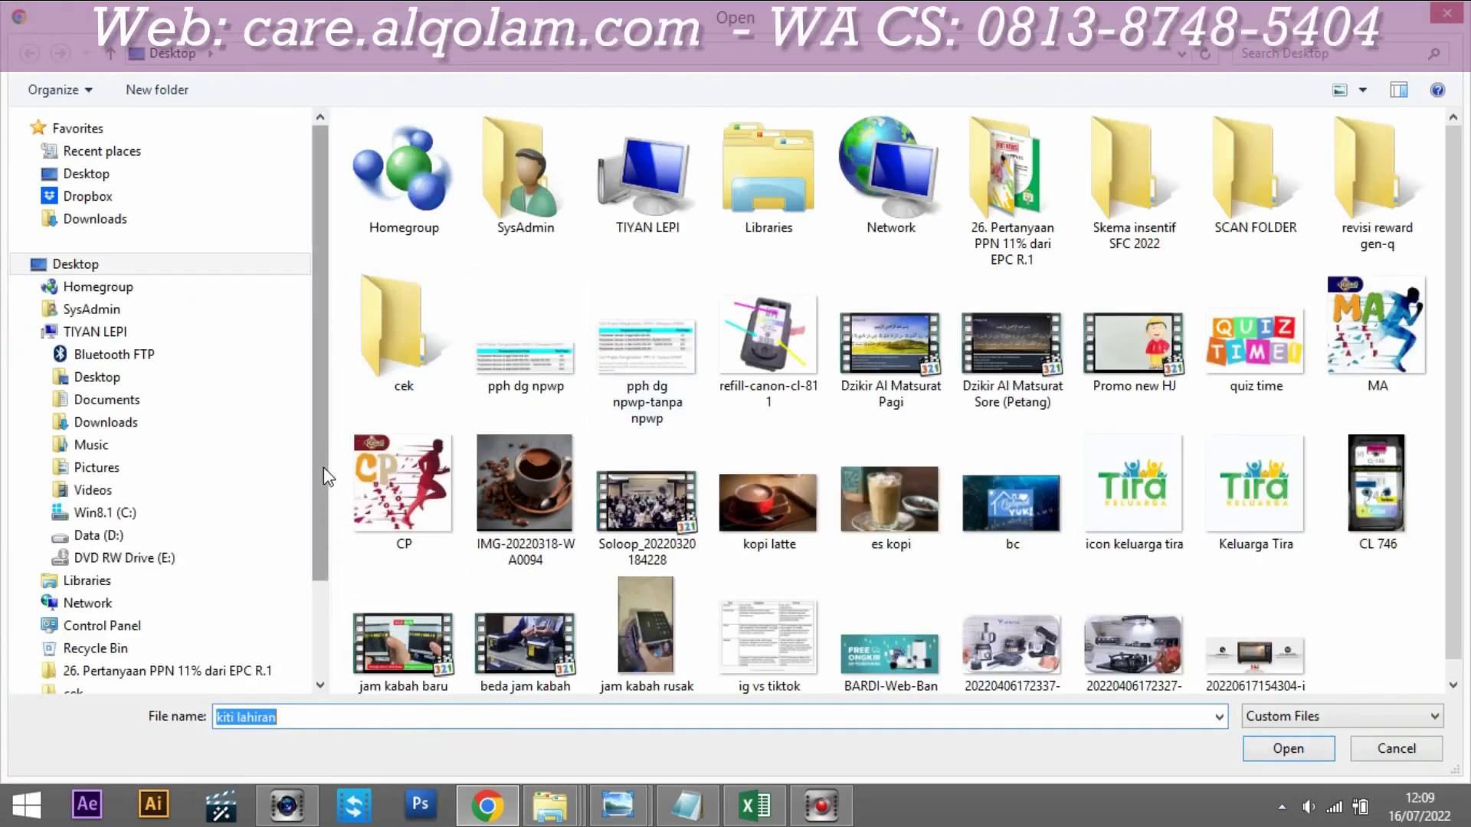
{"action": "scroll", "coordinate": [320, 498], "scroll_direction": "down", "scroll_amount": 3}
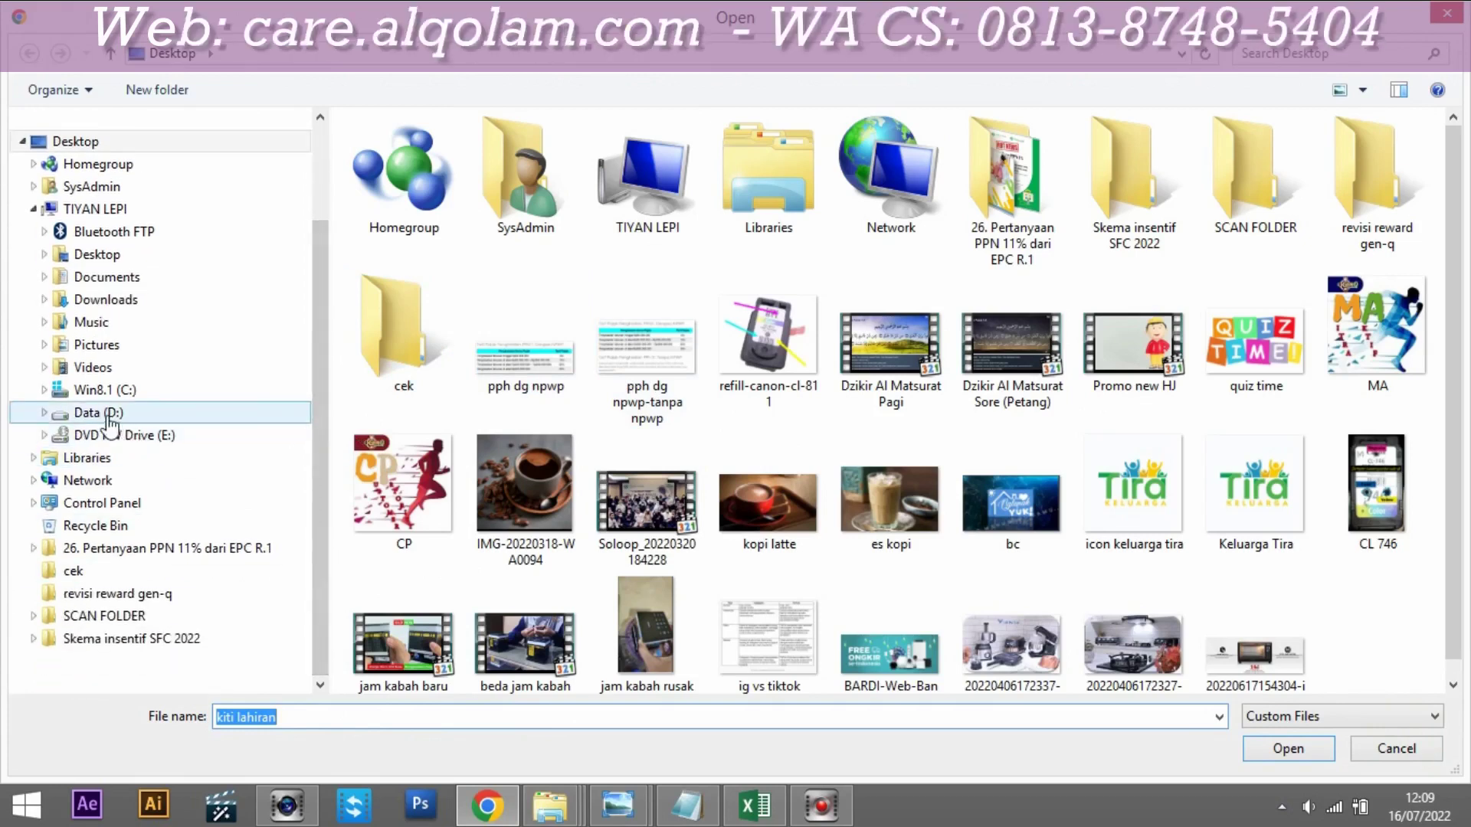
{"action": "left_click", "coordinate": [550, 806]}
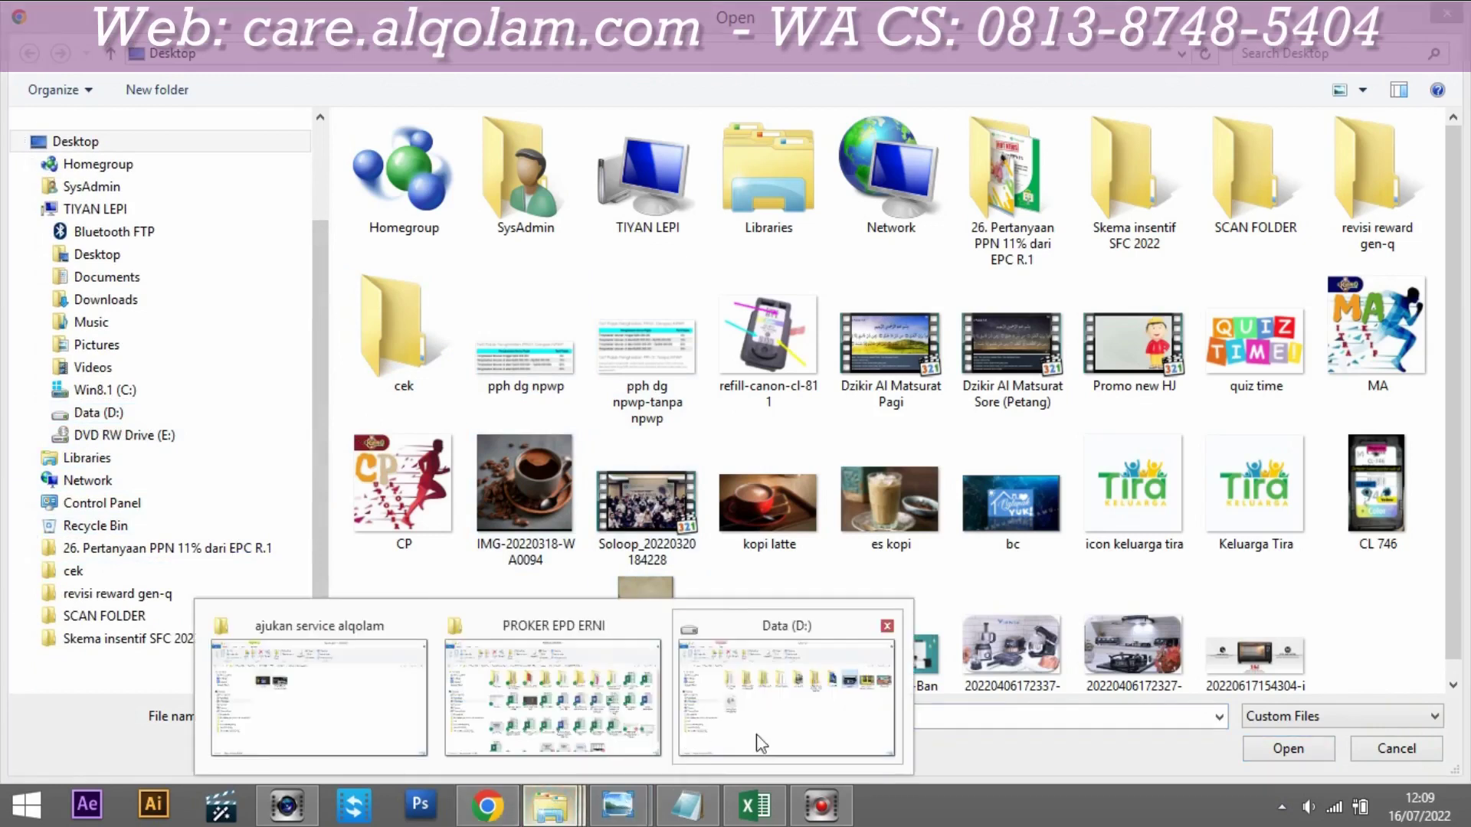
{"action": "left_click", "coordinate": [761, 743]}
{"action": "mouse_move", "coordinate": [534, 801]}
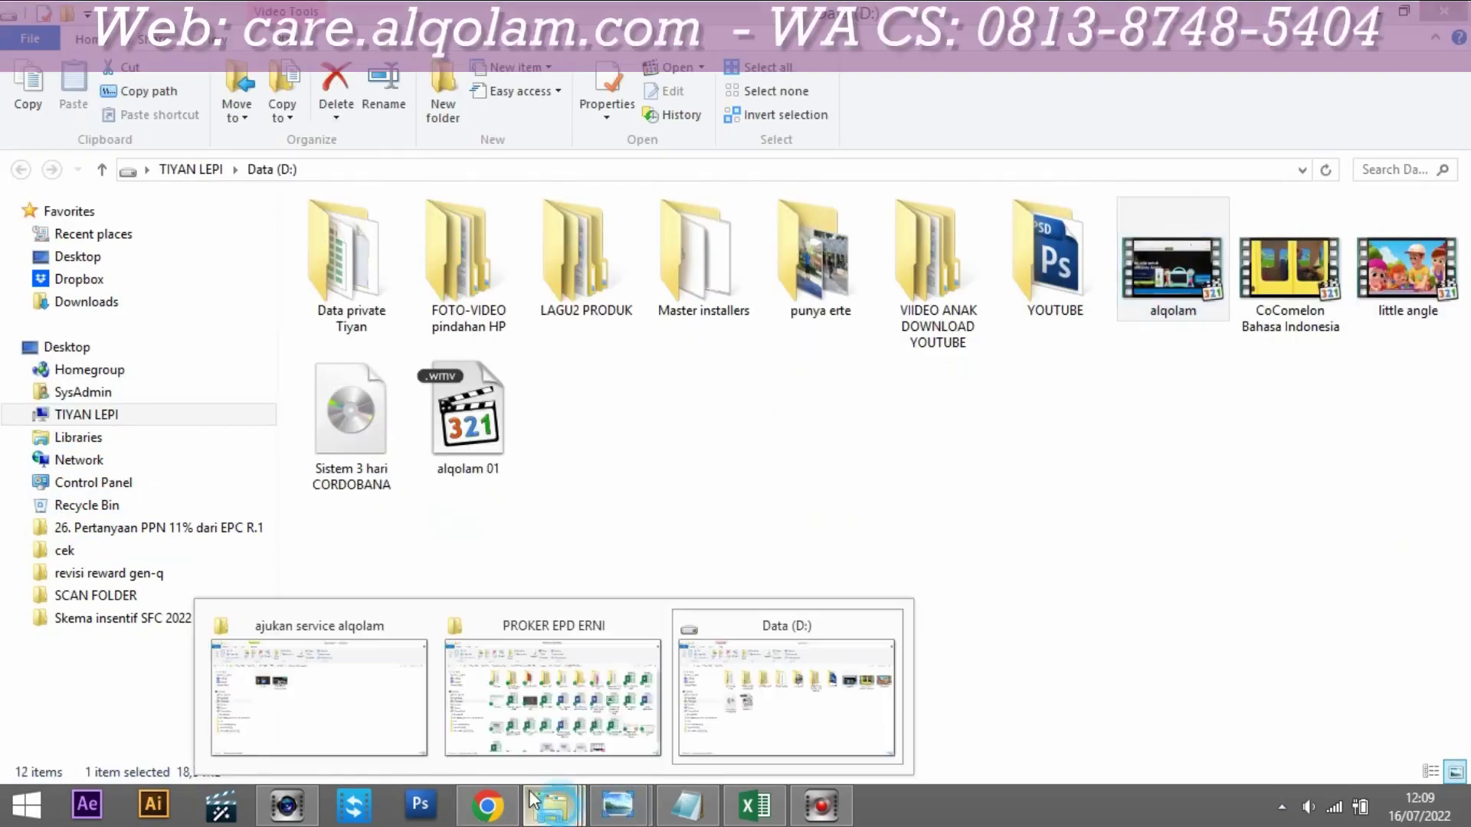
{"action": "left_click", "coordinate": [357, 697]}
{"action": "left_click", "coordinate": [735, 170]}
{"action": "key", "text": "ctrl+c"}
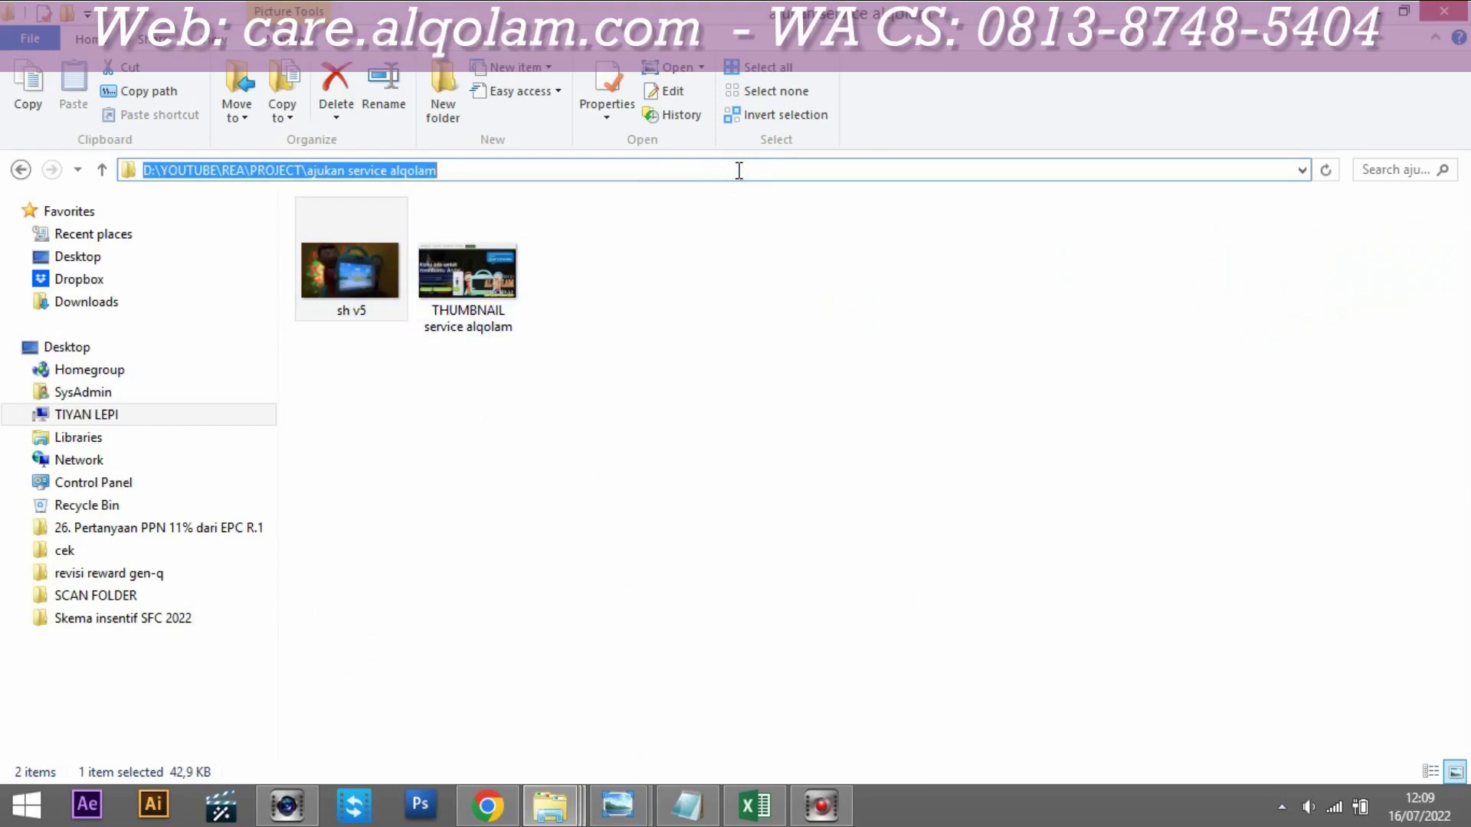
{"action": "left_click", "coordinate": [487, 806]}
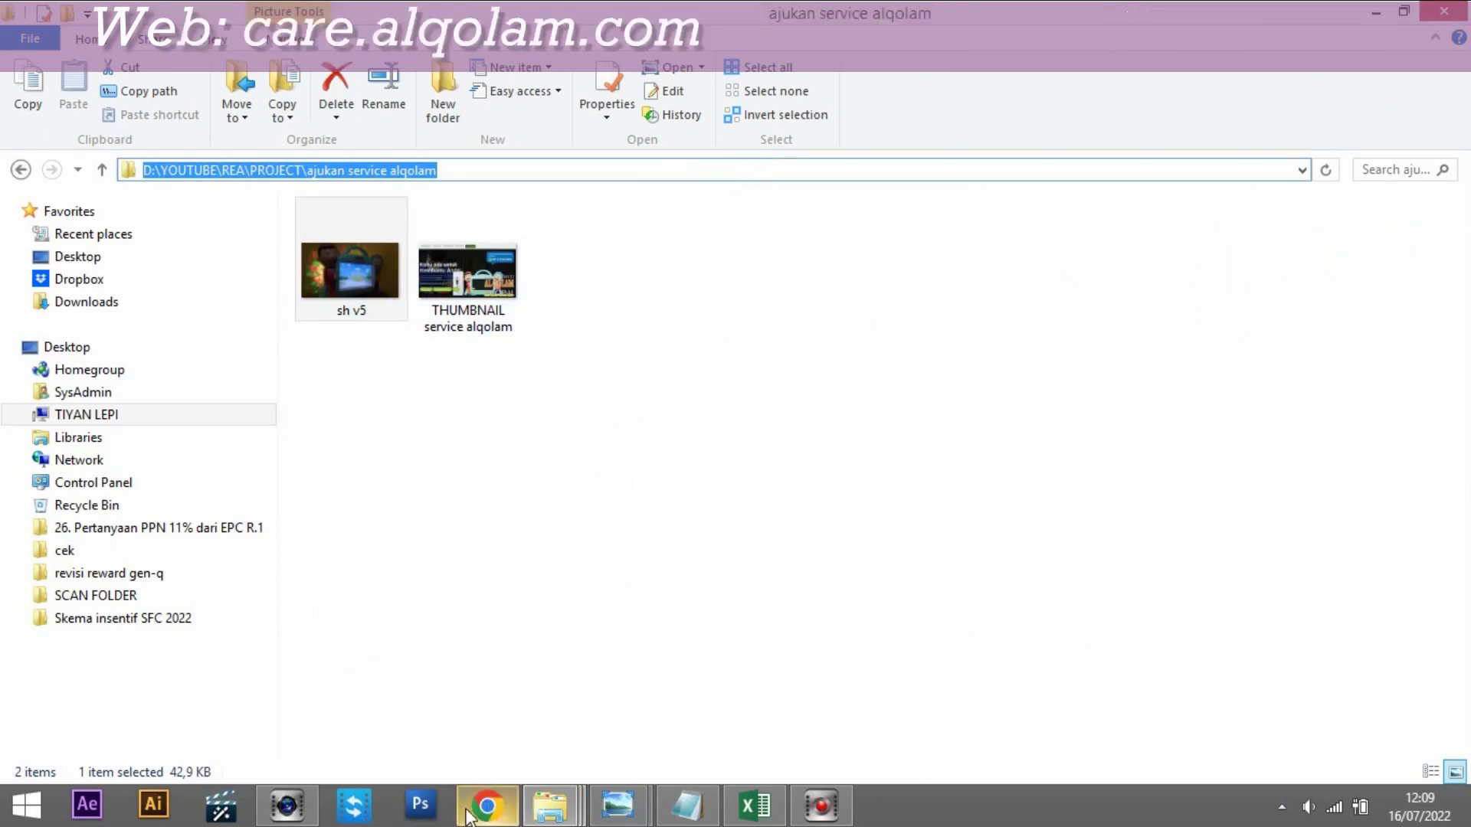
Step: Go to that folder in the Open dialog and attach the photo 'sh v5'
{"action": "left_click", "coordinate": [467, 64]}
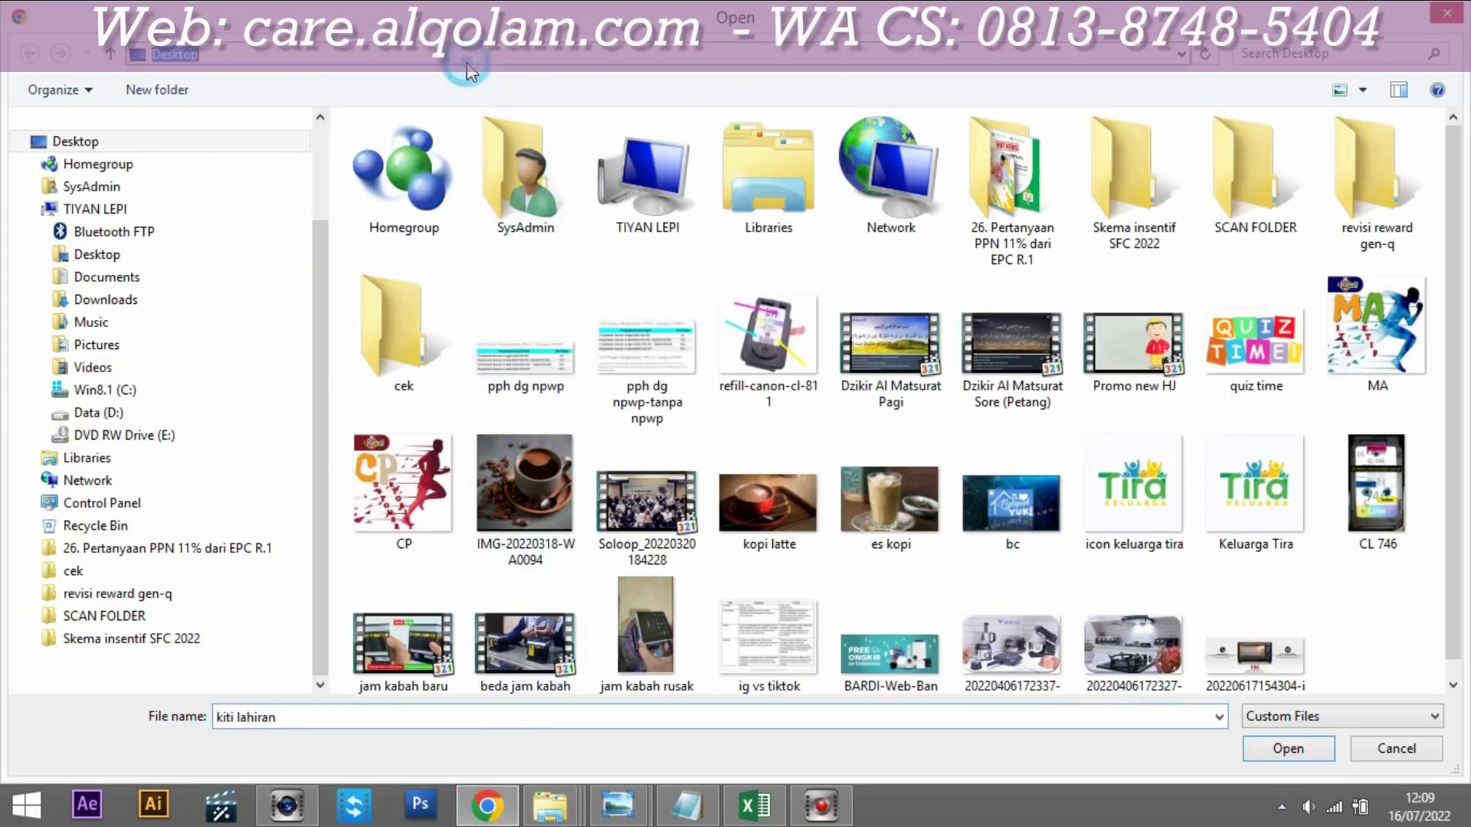
{"action": "key", "text": "ctrl+v"}
{"action": "key", "text": "Return"}
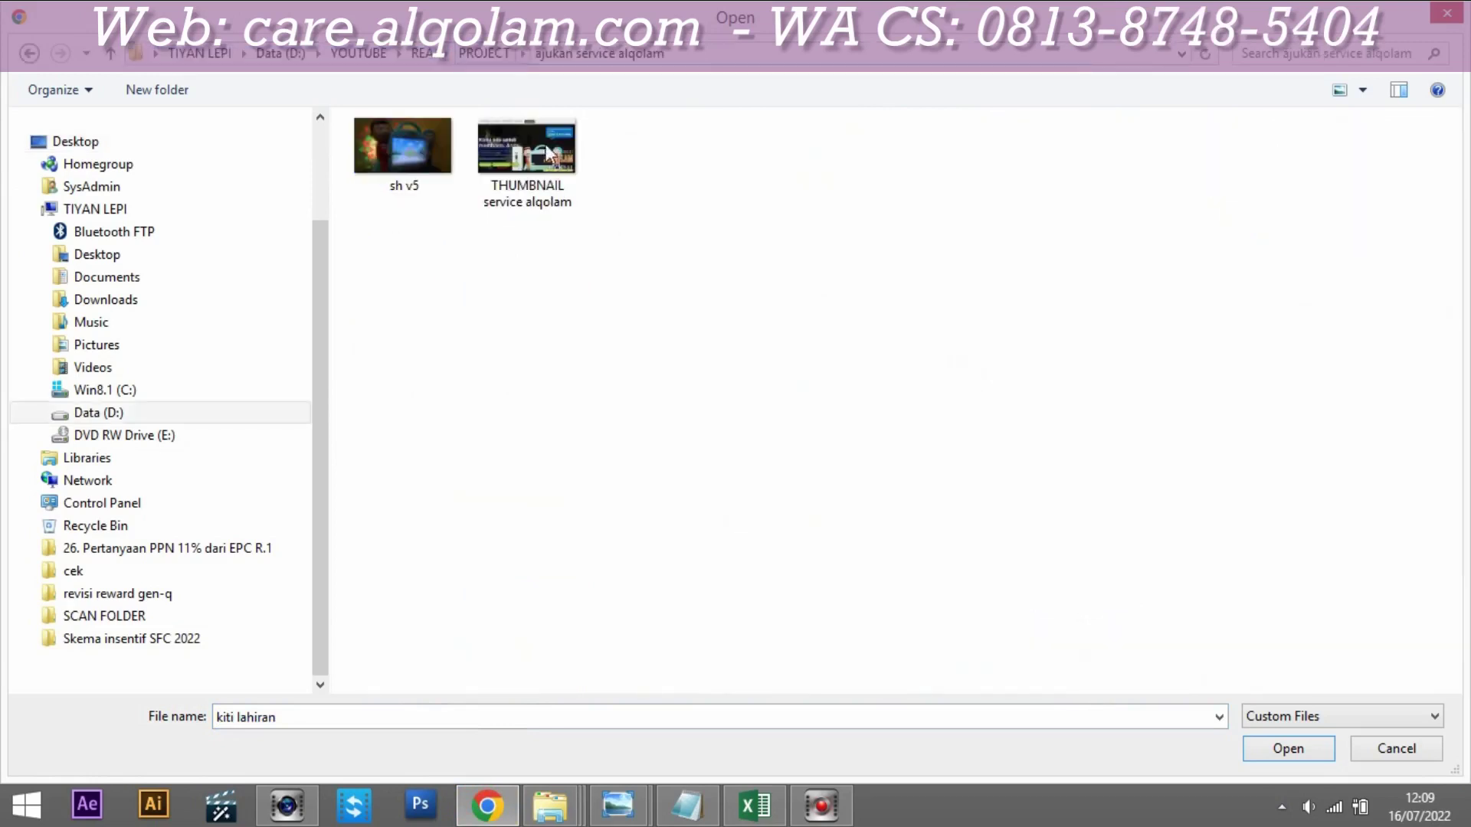
{"action": "left_click", "coordinate": [402, 150]}
{"action": "left_click", "coordinate": [1289, 748]}
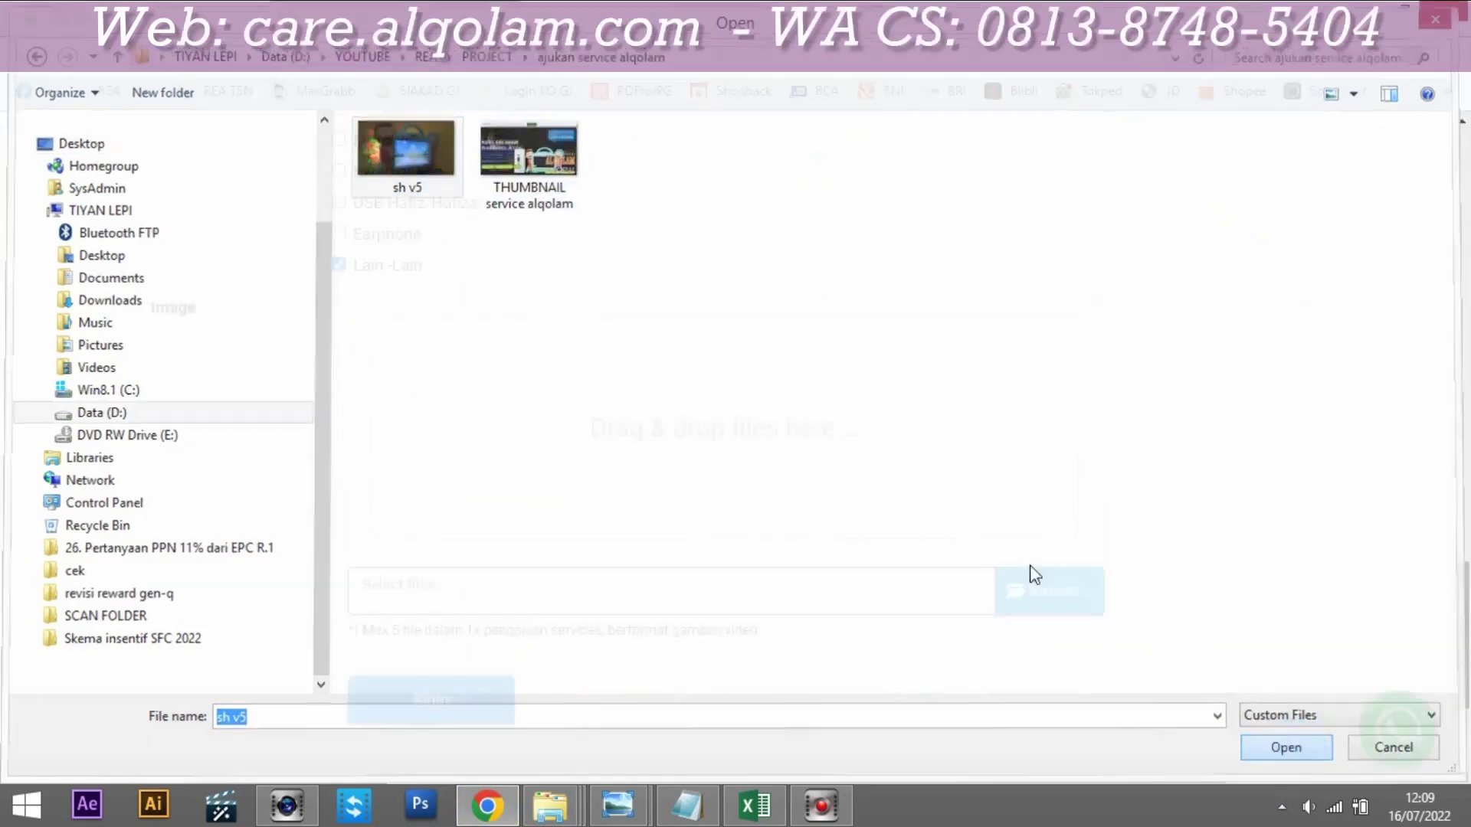
{"action": "scroll", "coordinate": [333, 534], "scroll_direction": "down", "scroll_amount": 3}
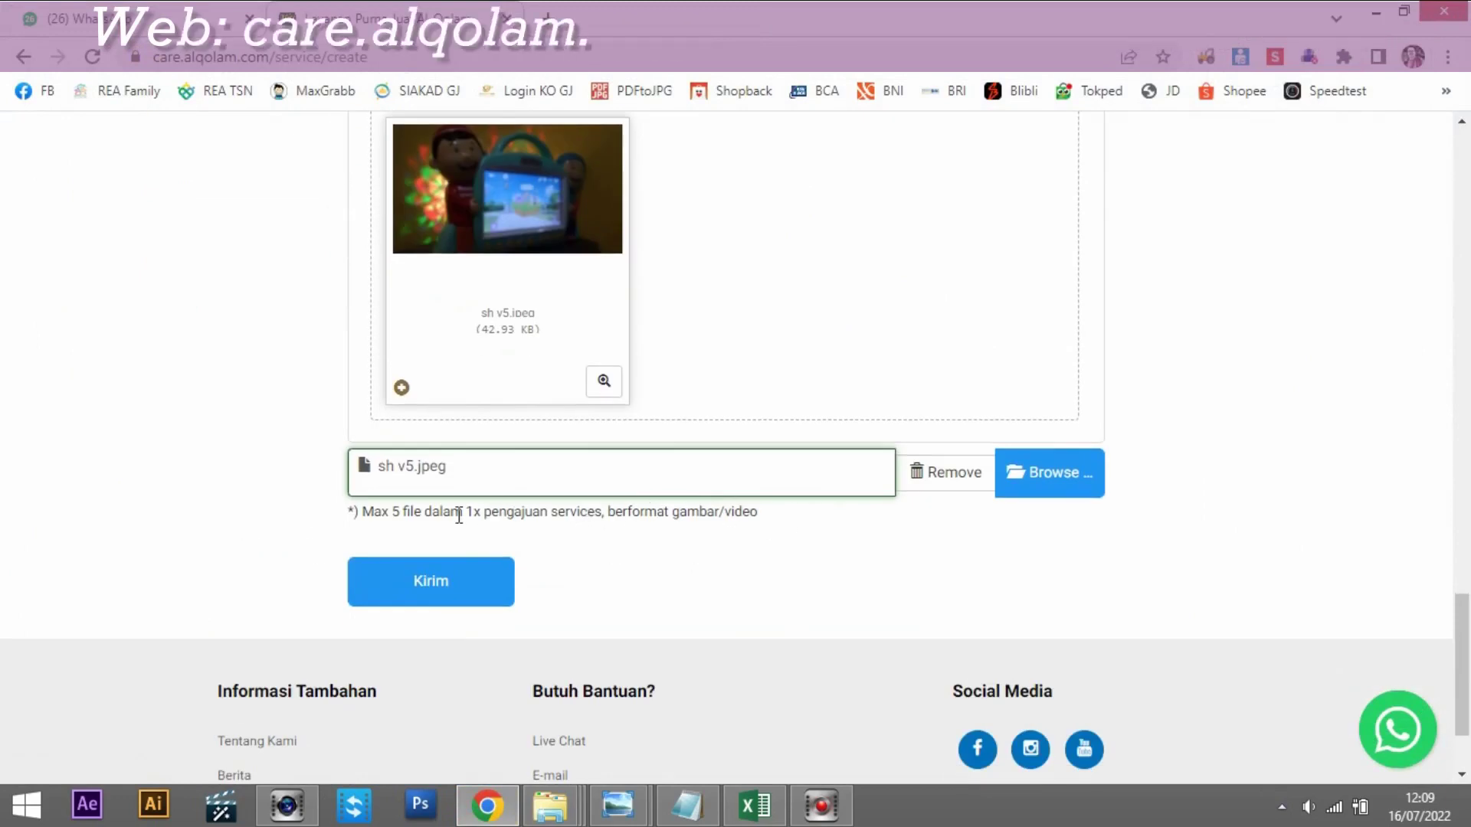
Step: Review the completed service request form and submit it with Kirim
{"action": "scroll", "coordinate": [761, 239], "scroll_direction": "up", "scroll_amount": 10}
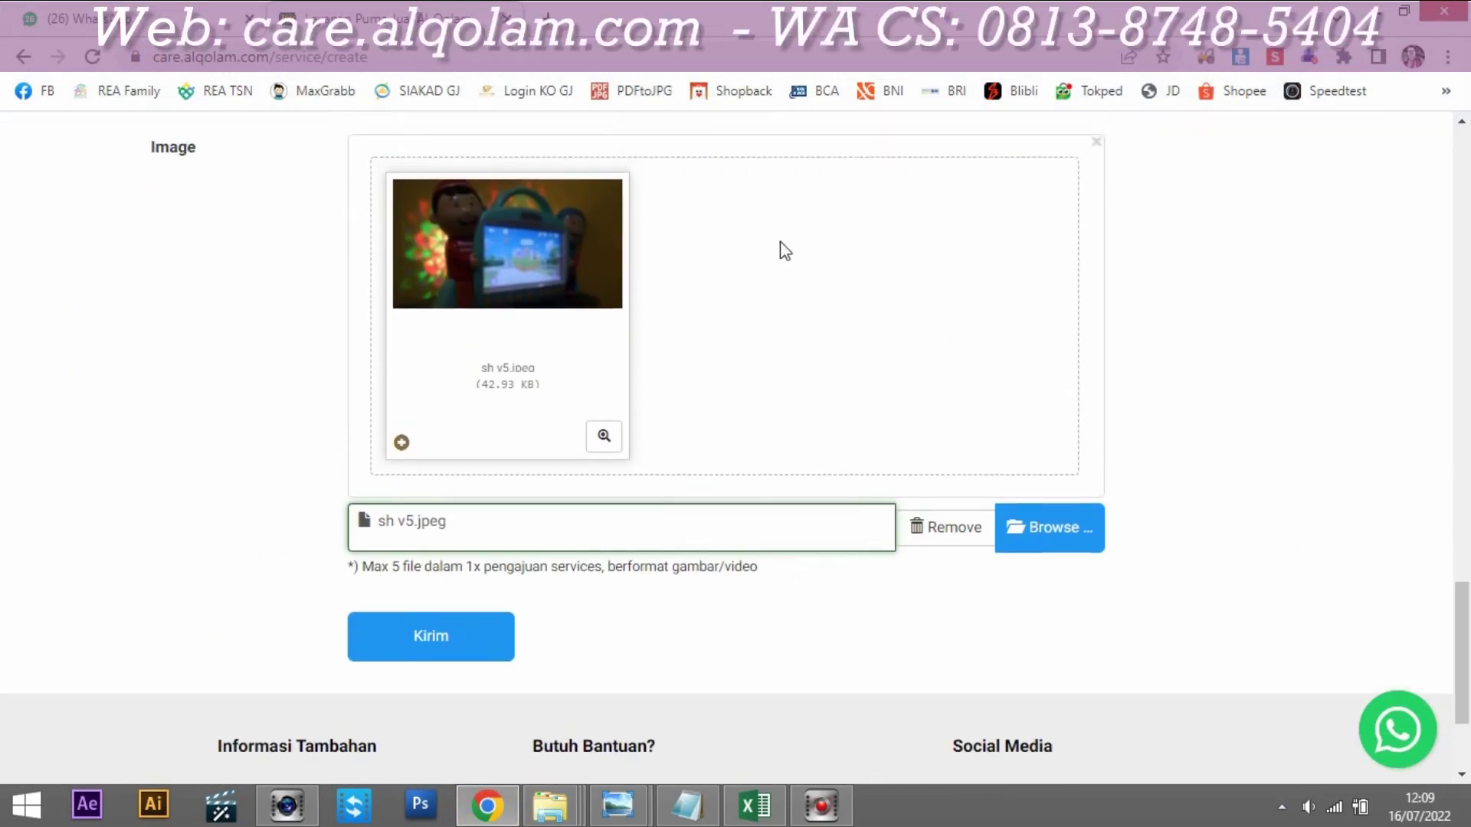
{"action": "scroll", "coordinate": [778, 402], "scroll_direction": "up", "scroll_amount": 12}
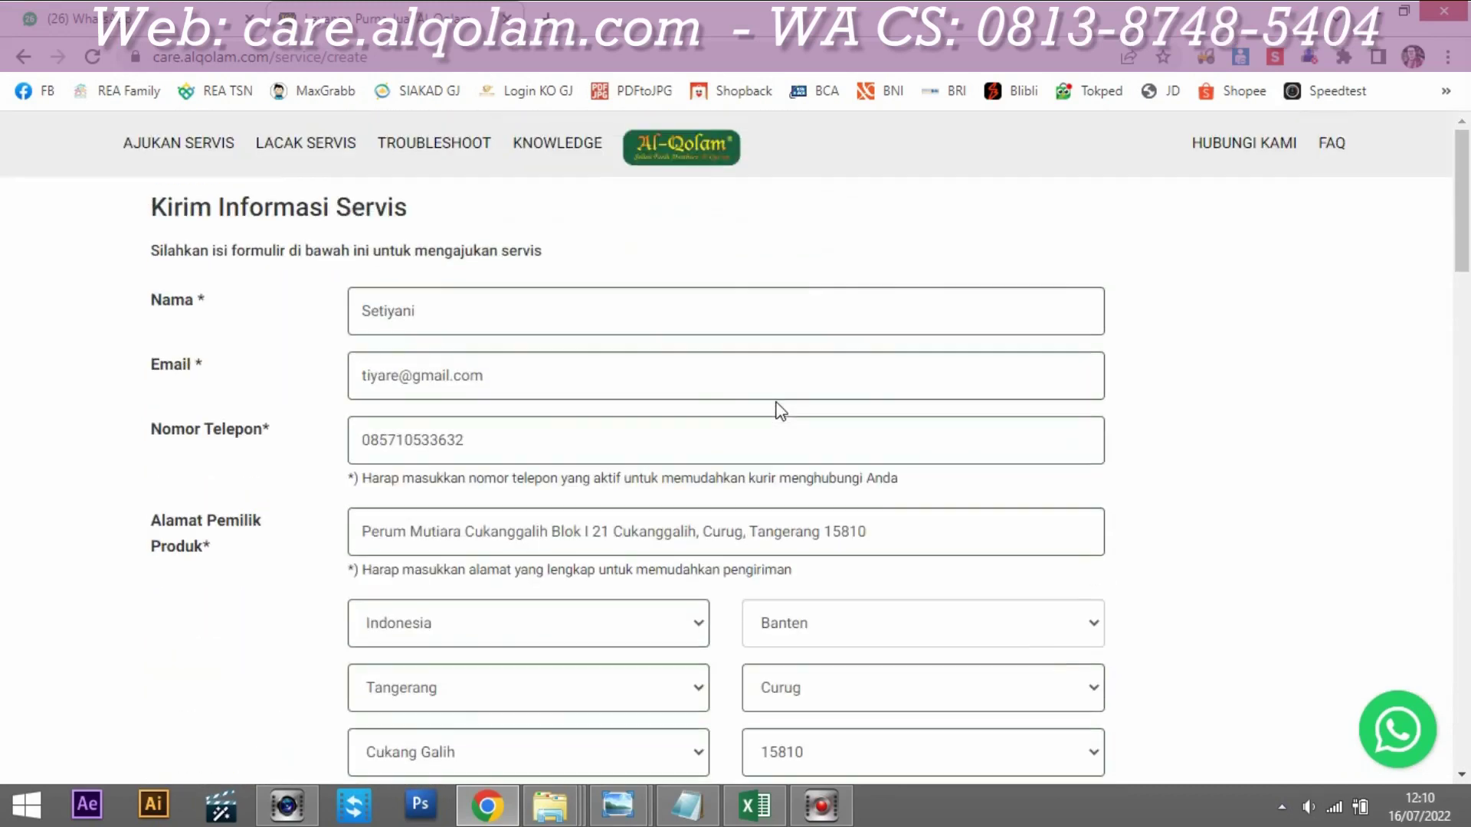
{"action": "scroll", "coordinate": [707, 337], "scroll_direction": "down", "scroll_amount": 4}
{"action": "scroll", "coordinate": [706, 337], "scroll_direction": "down", "scroll_amount": 19}
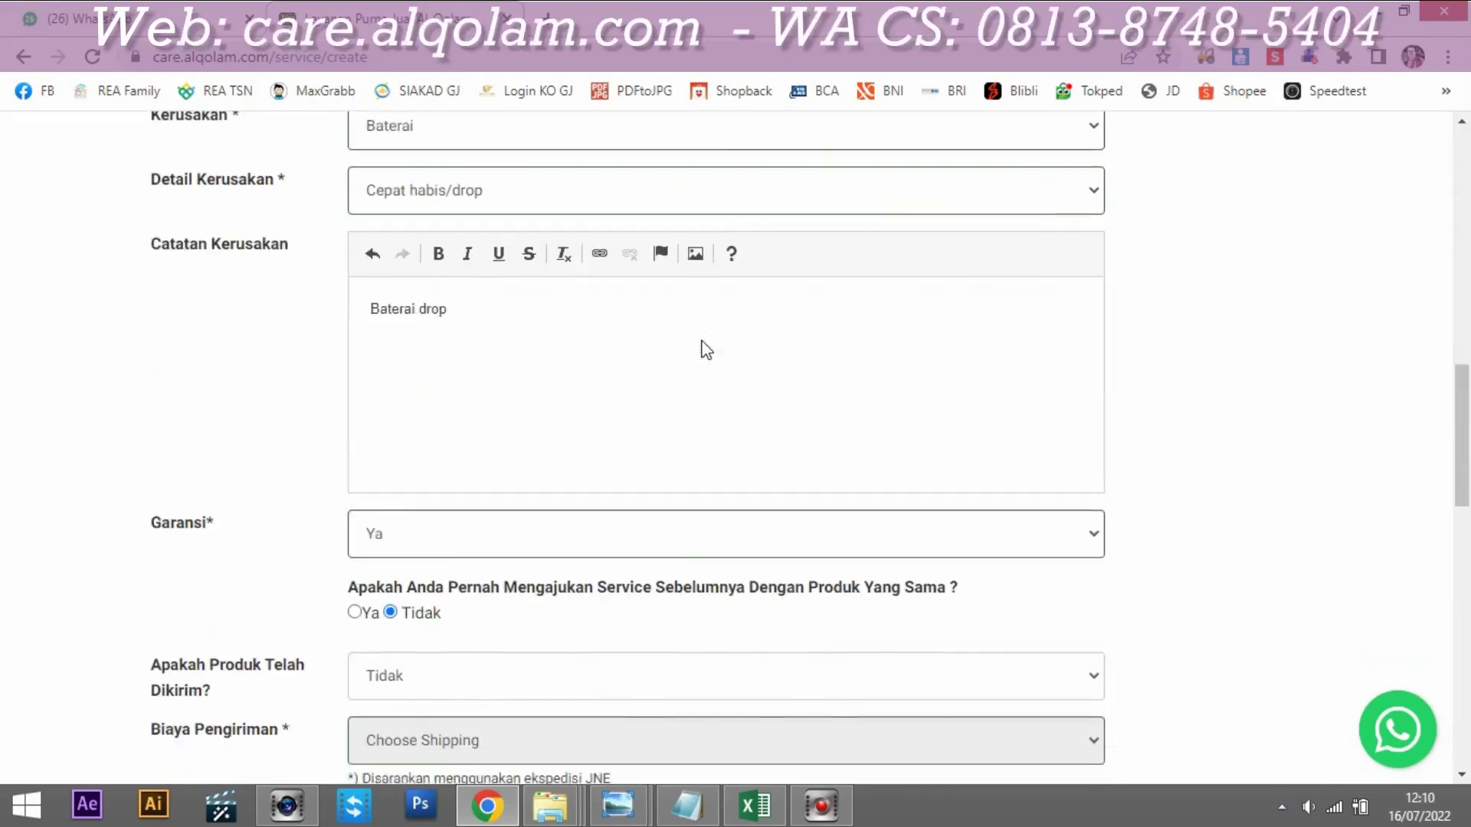
{"action": "scroll", "coordinate": [706, 360], "scroll_direction": "down", "scroll_amount": 8}
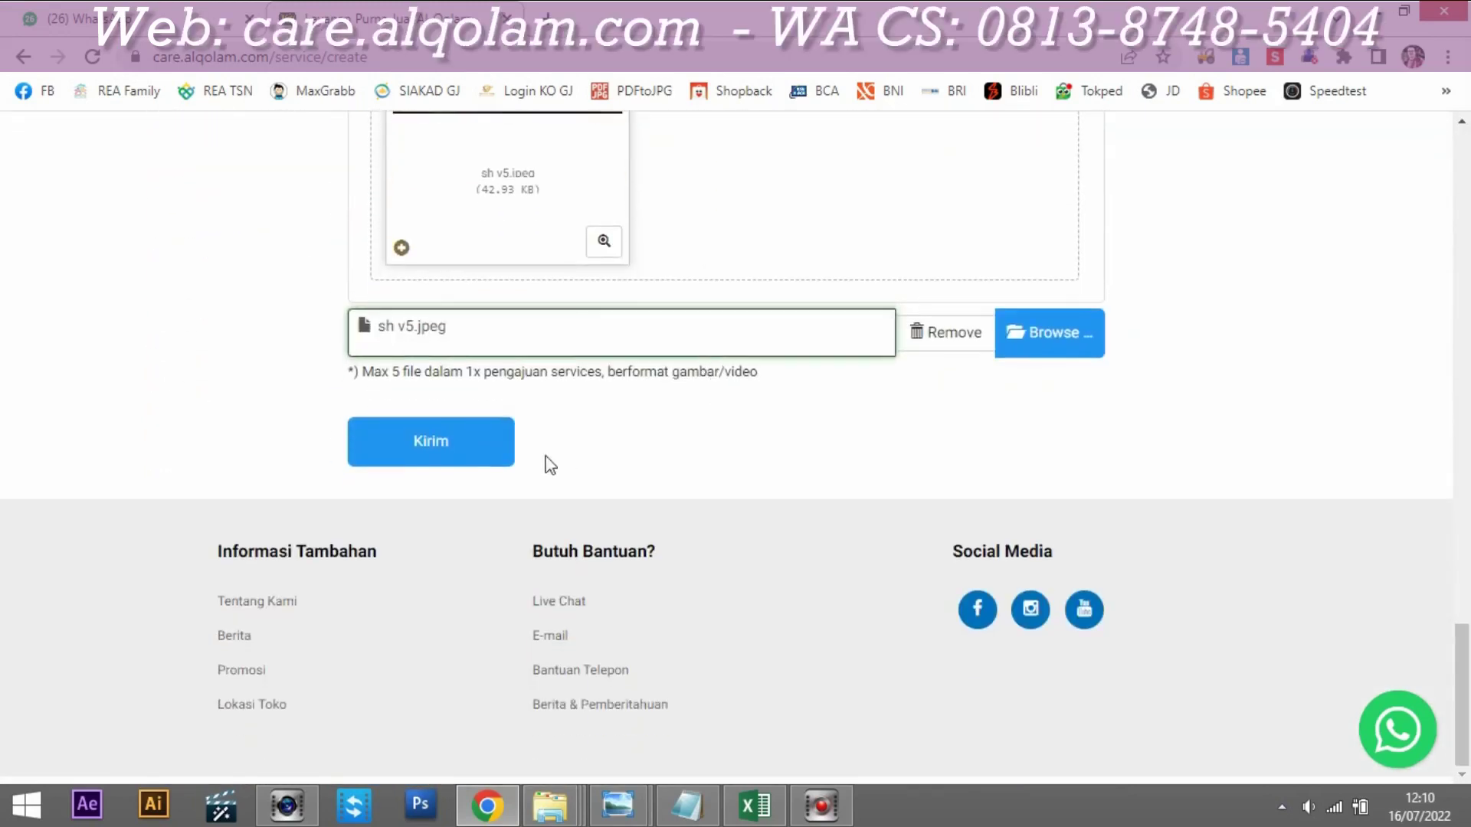
{"action": "left_click", "coordinate": [465, 442]}
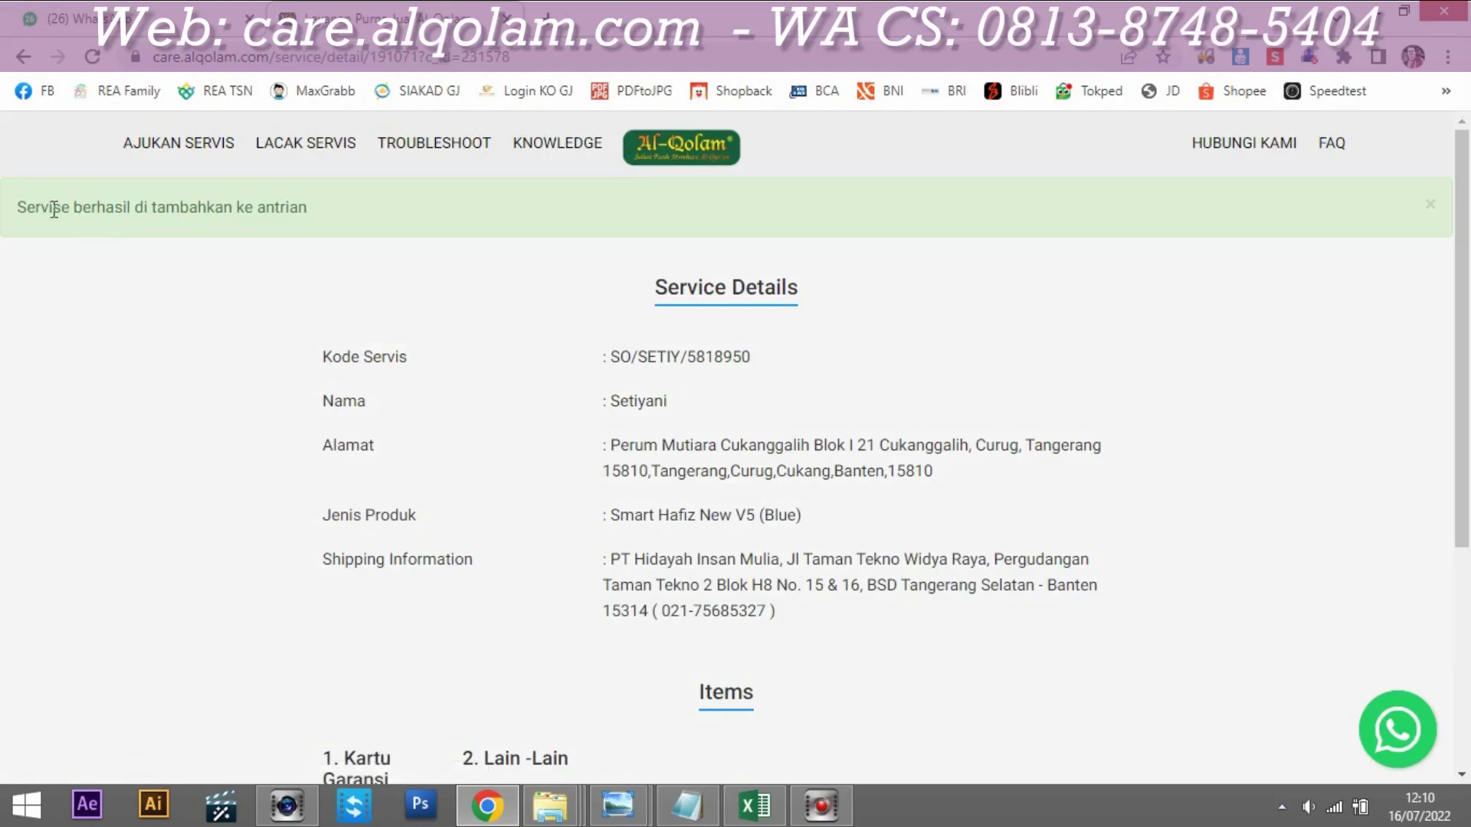
{"action": "left_click_drag", "start_coordinate": [19, 203], "coordinate": [335, 206]}
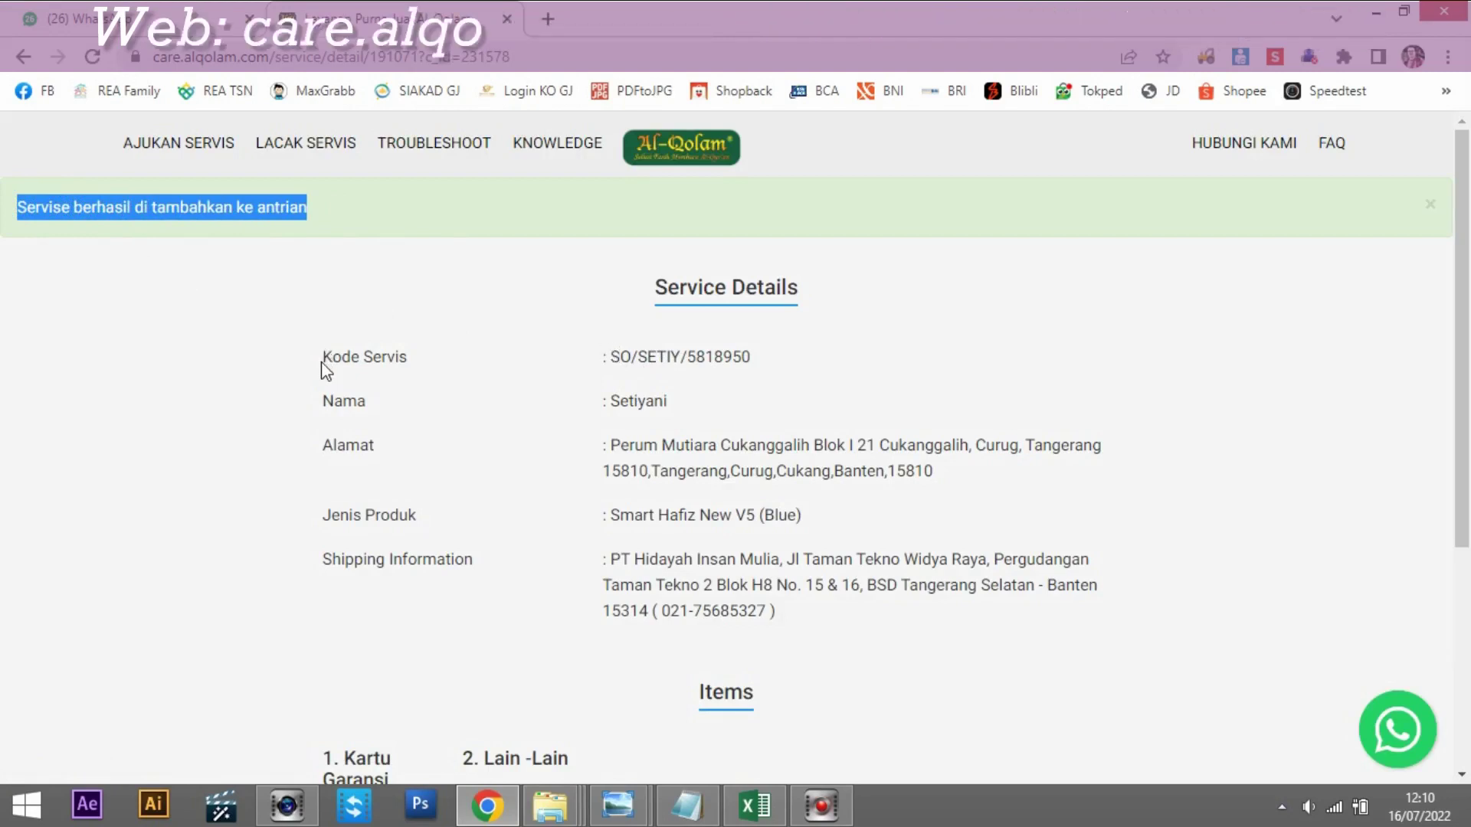
{"action": "left_click_drag", "start_coordinate": [323, 356], "coordinate": [752, 361]}
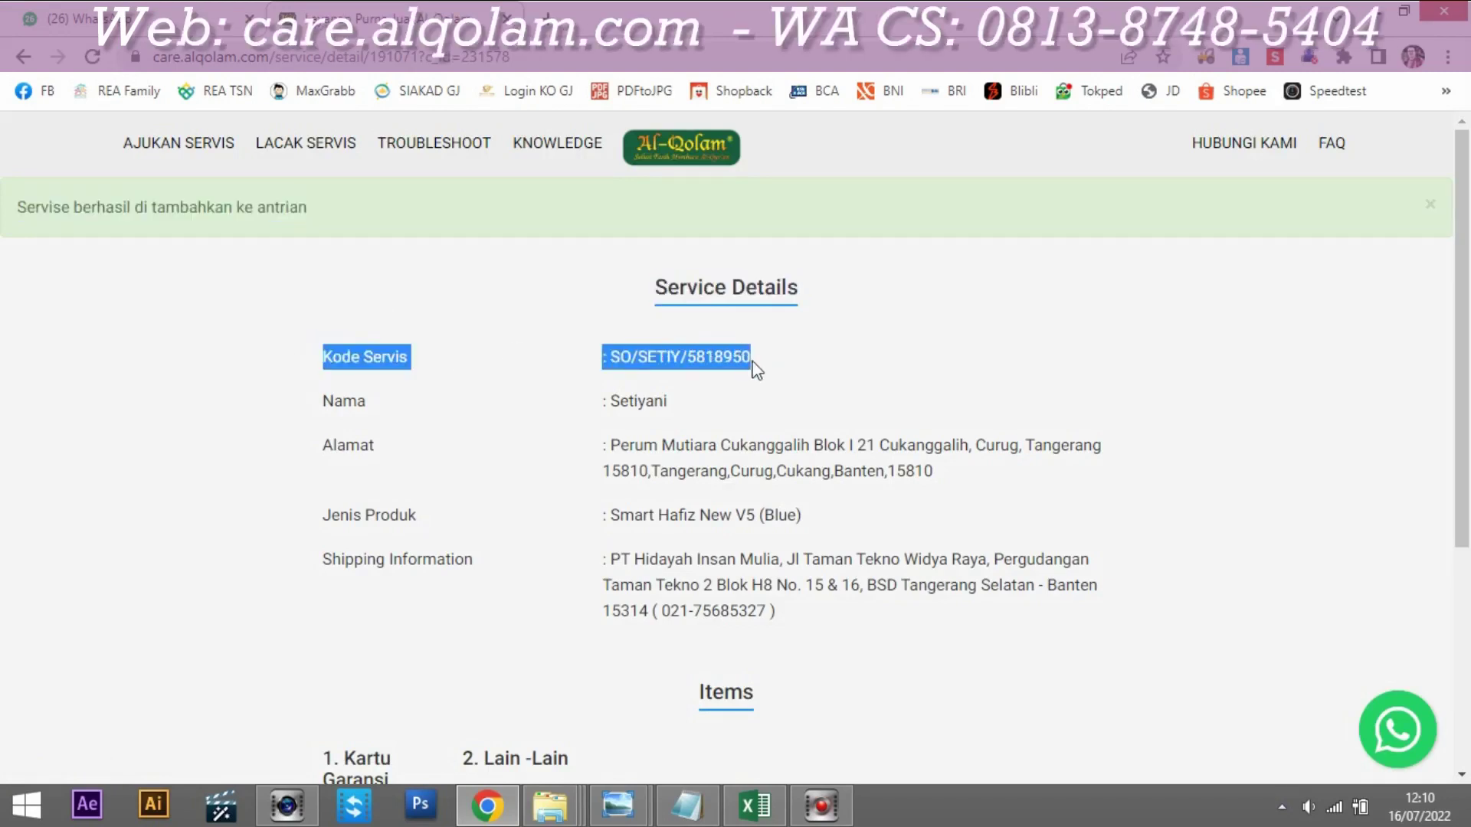
{"action": "left_click", "coordinate": [613, 356]}
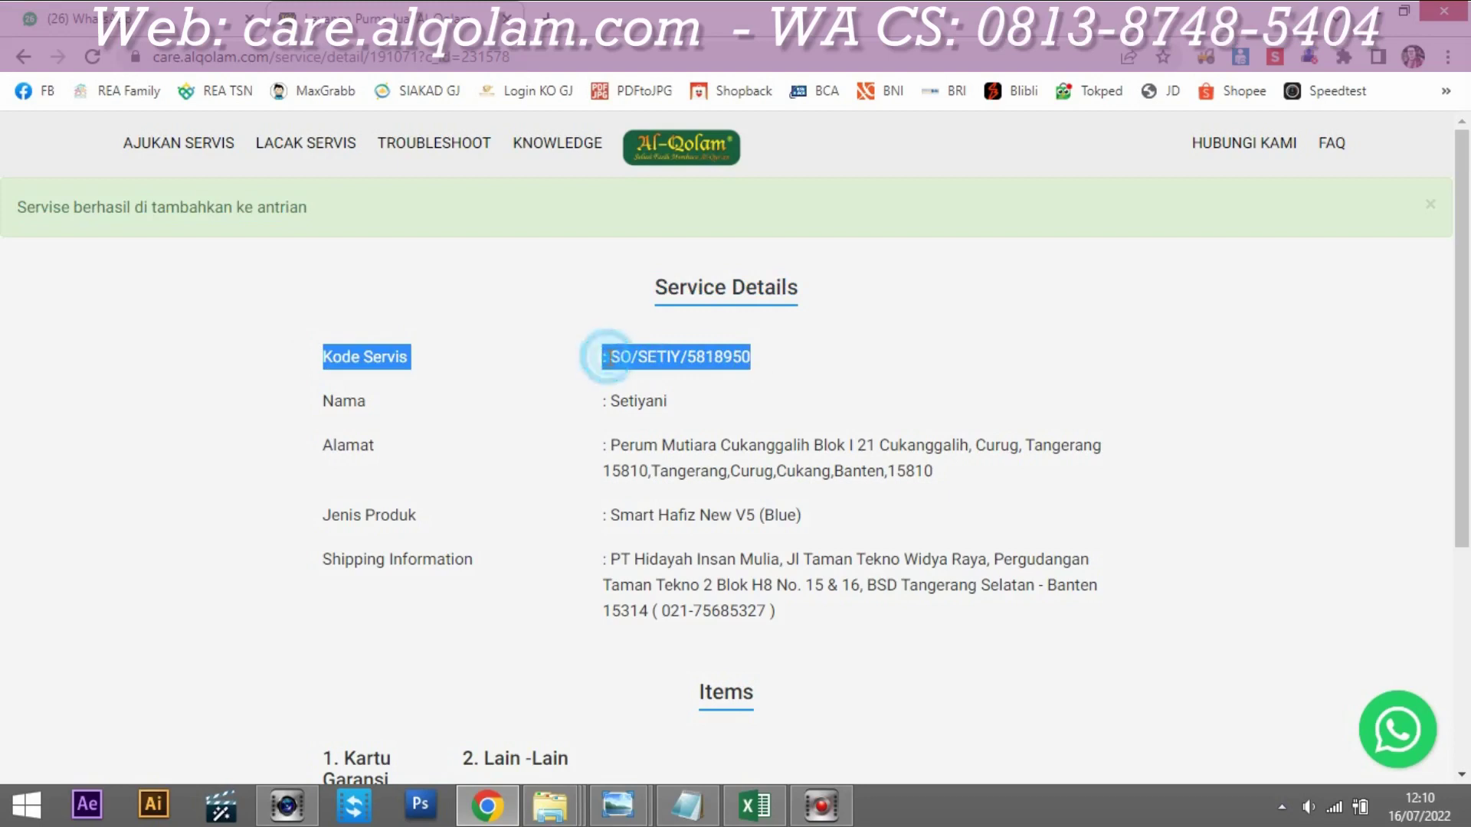
{"action": "left_click_drag", "start_coordinate": [612, 356], "coordinate": [761, 358]}
{"action": "key", "text": "ctrl+c"}
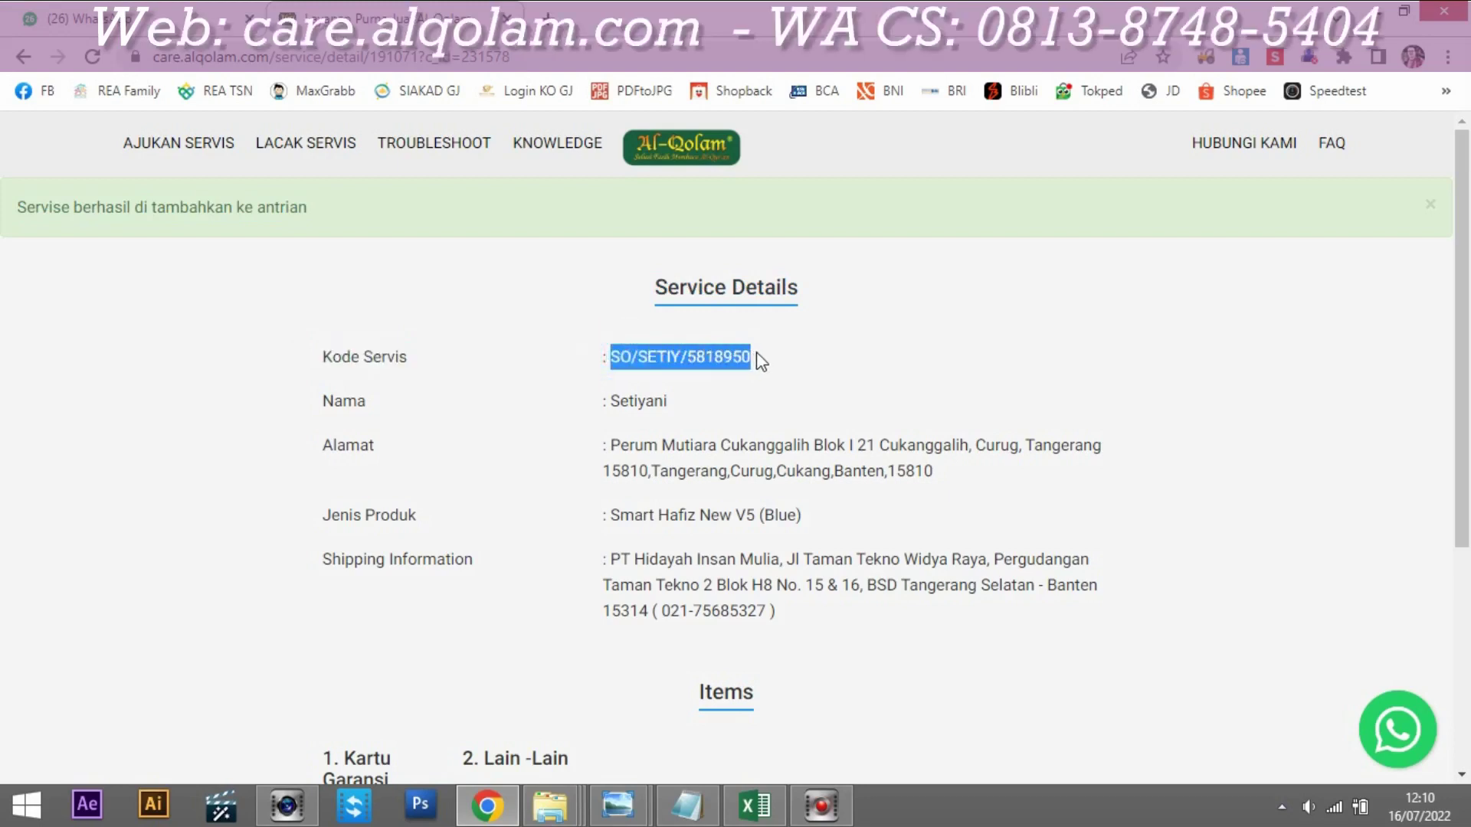
{"action": "left_click", "coordinate": [670, 818]}
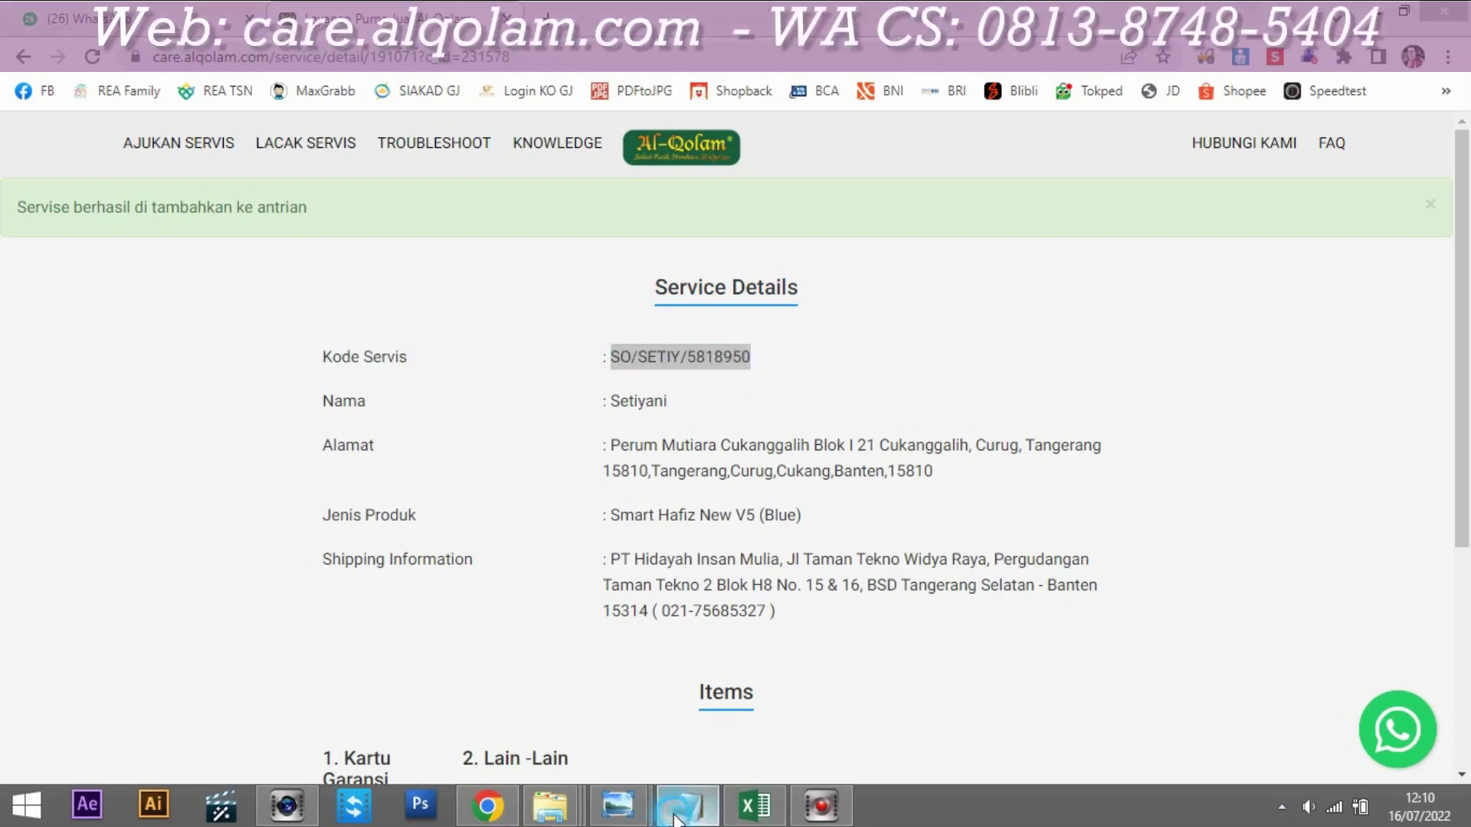
{"action": "left_click", "coordinate": [515, 447]}
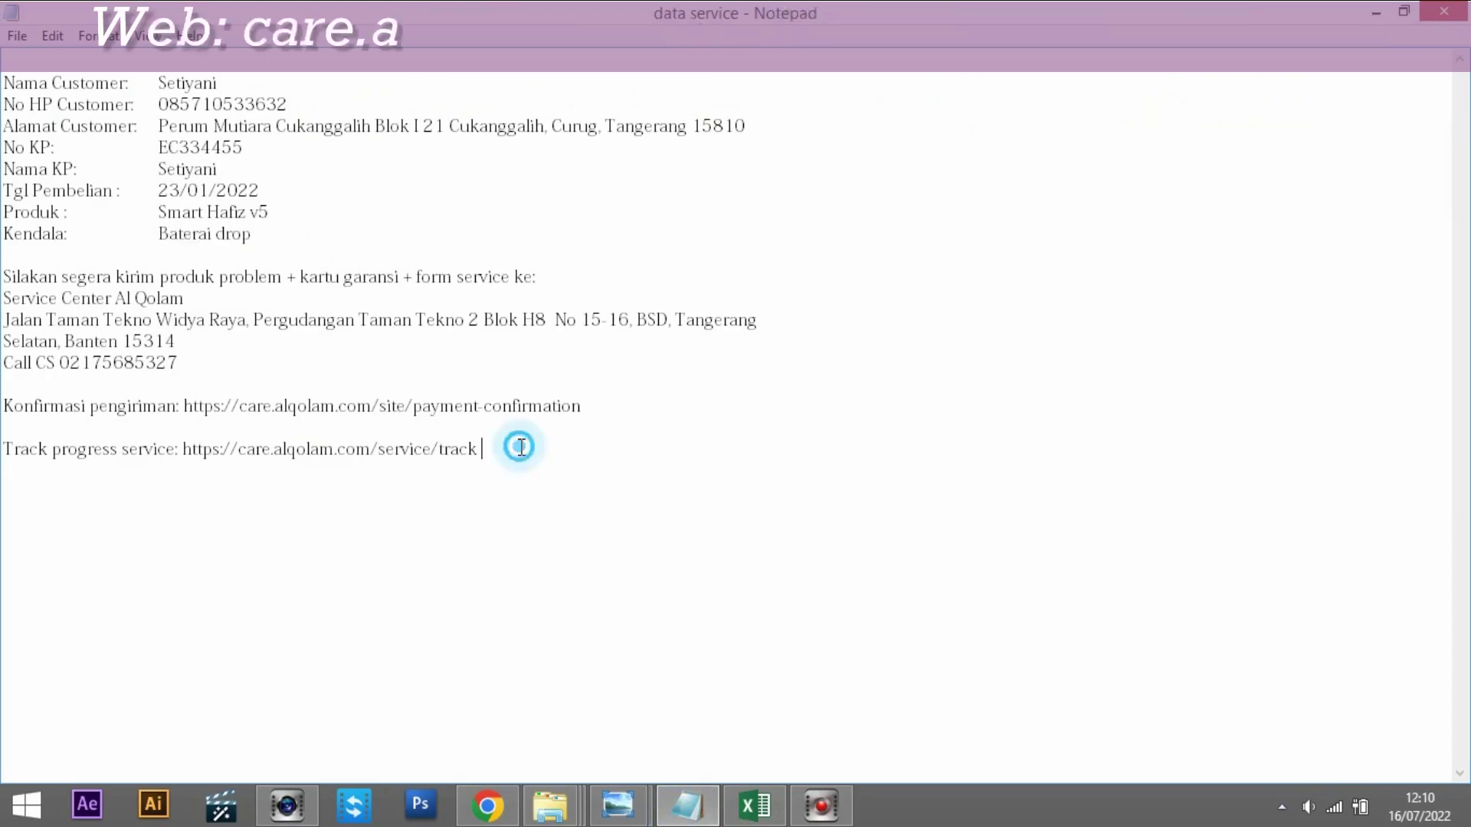
{"action": "key", "text": "Return"}
{"action": "key", "text": "Return"}
{"action": "key", "text": "Return"}
{"action": "key", "text": "ctrl+v"}
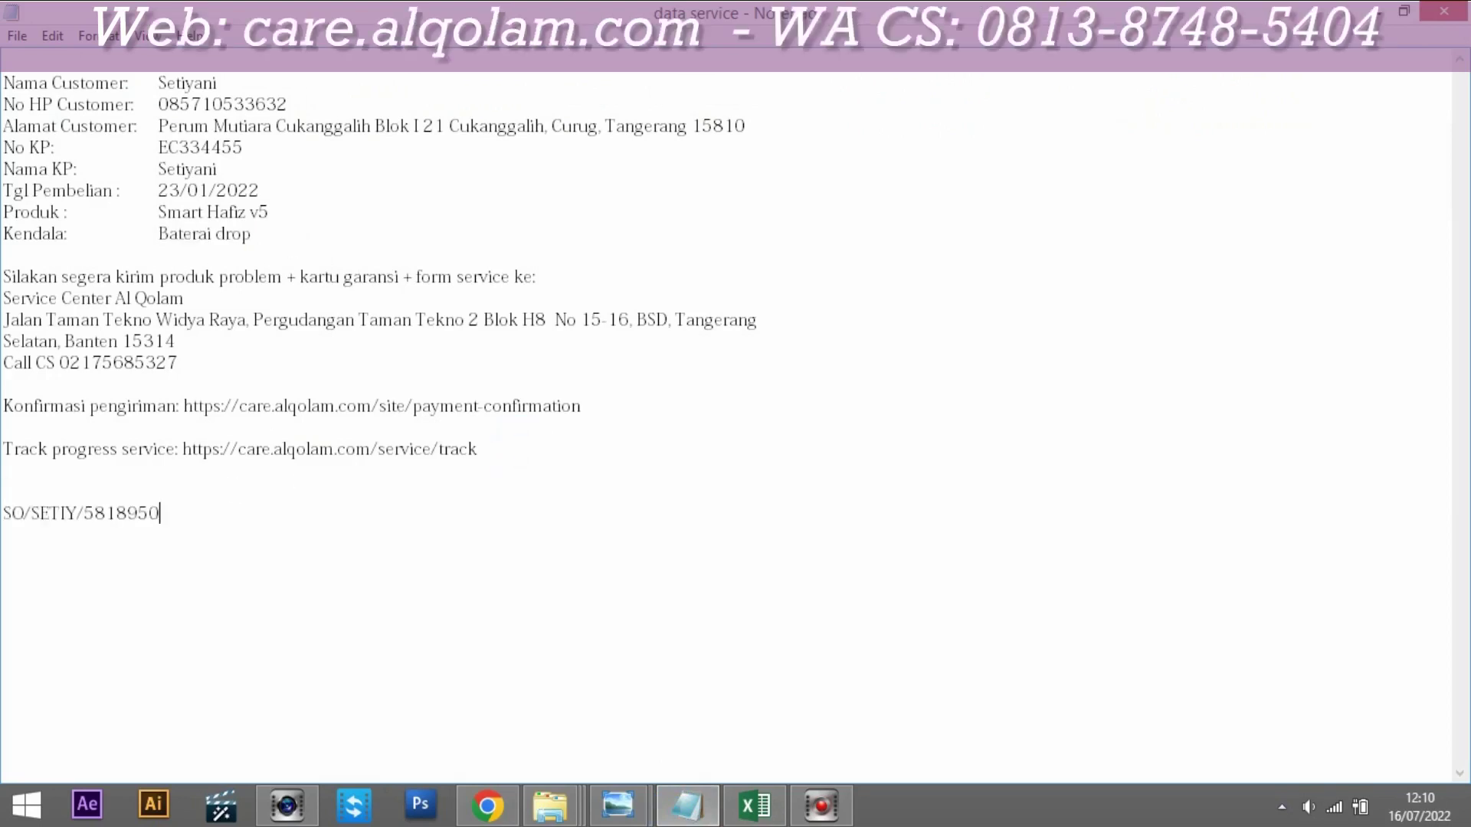
Step: Return to the Service Details page and select the shipping address
{"action": "left_click", "coordinate": [487, 805]}
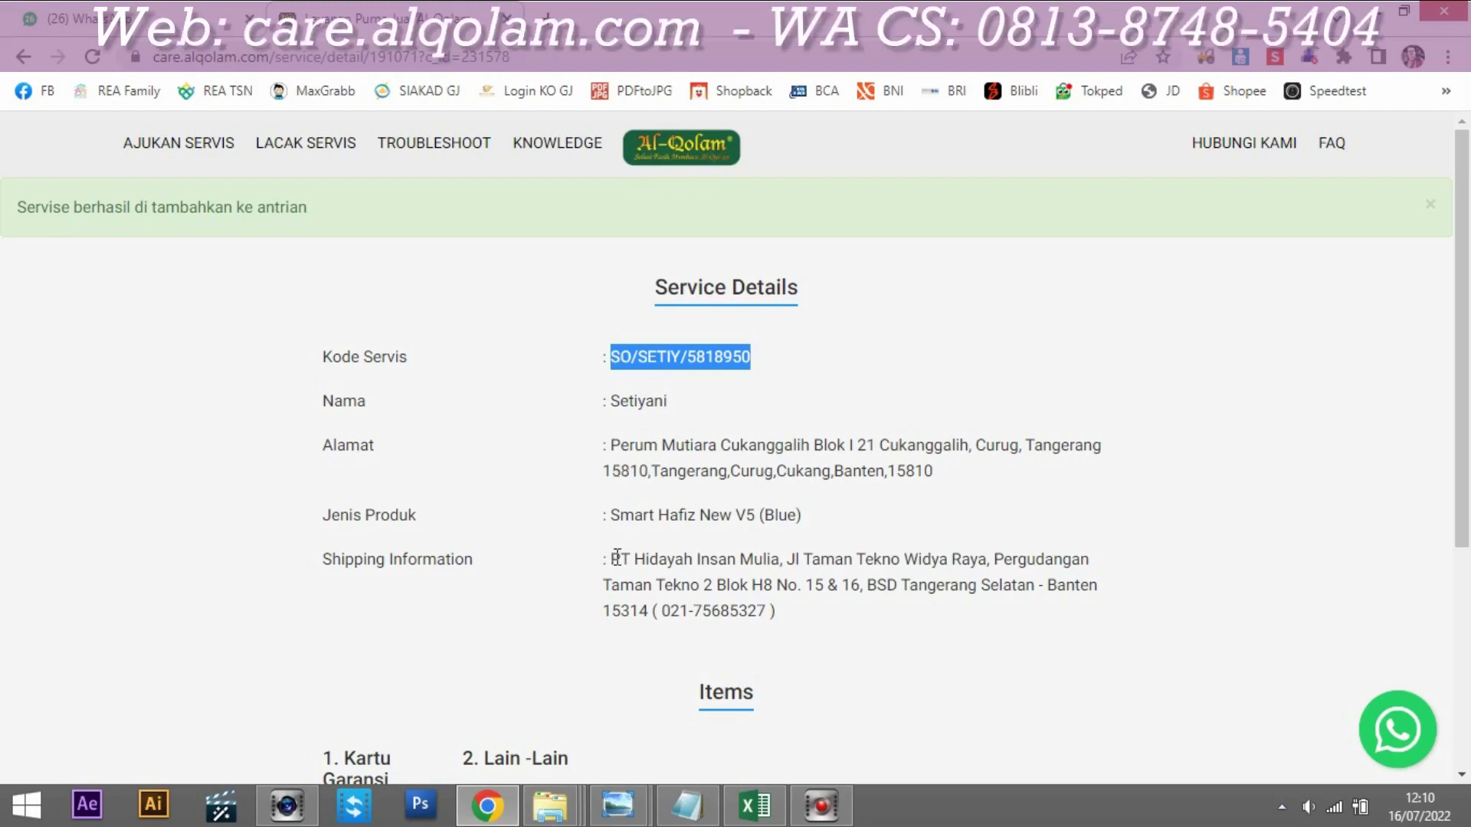
{"action": "left_click_drag", "start_coordinate": [614, 558], "coordinate": [778, 622]}
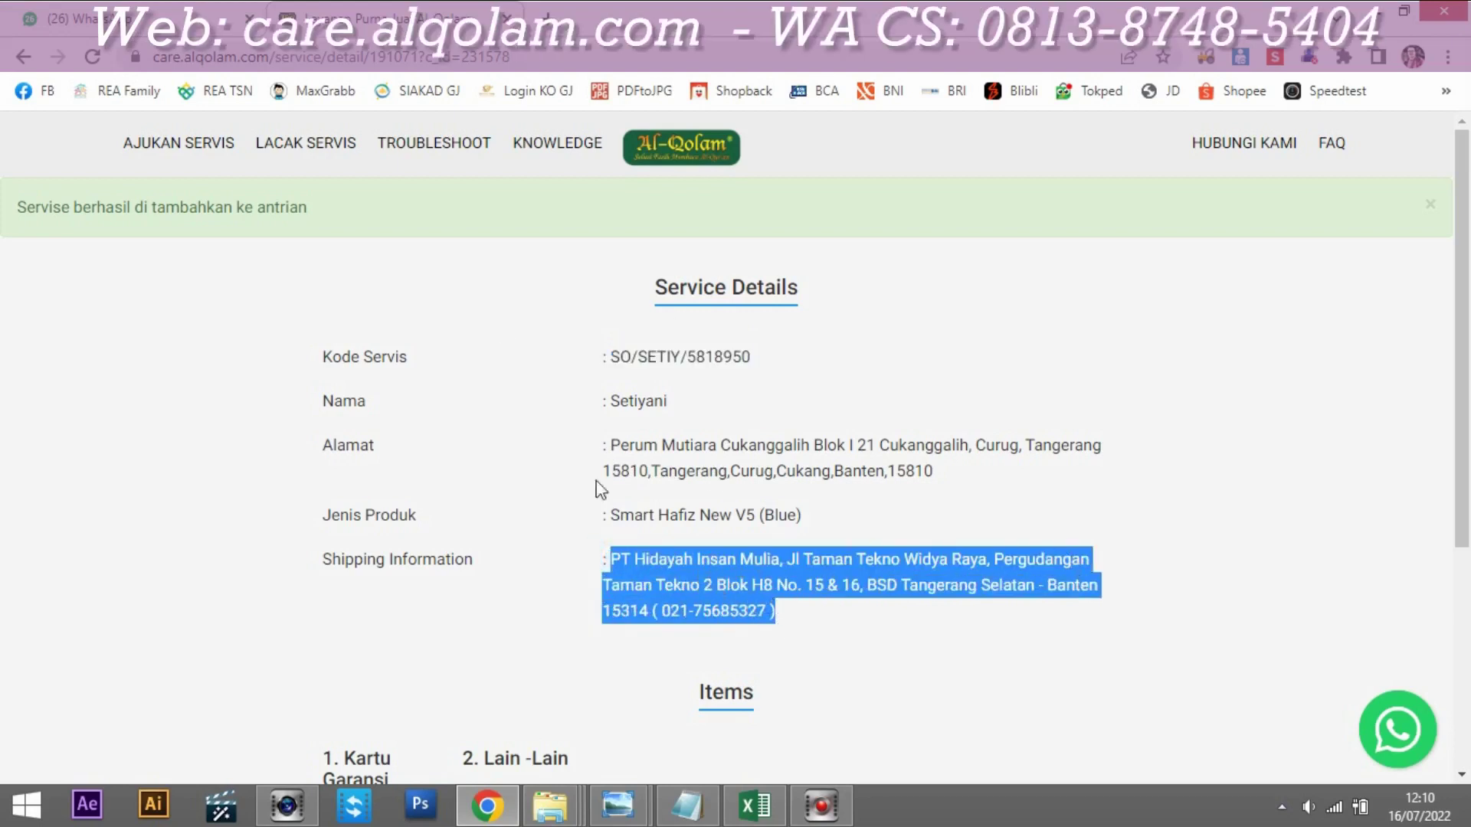
{"action": "left_click", "coordinate": [618, 816]}
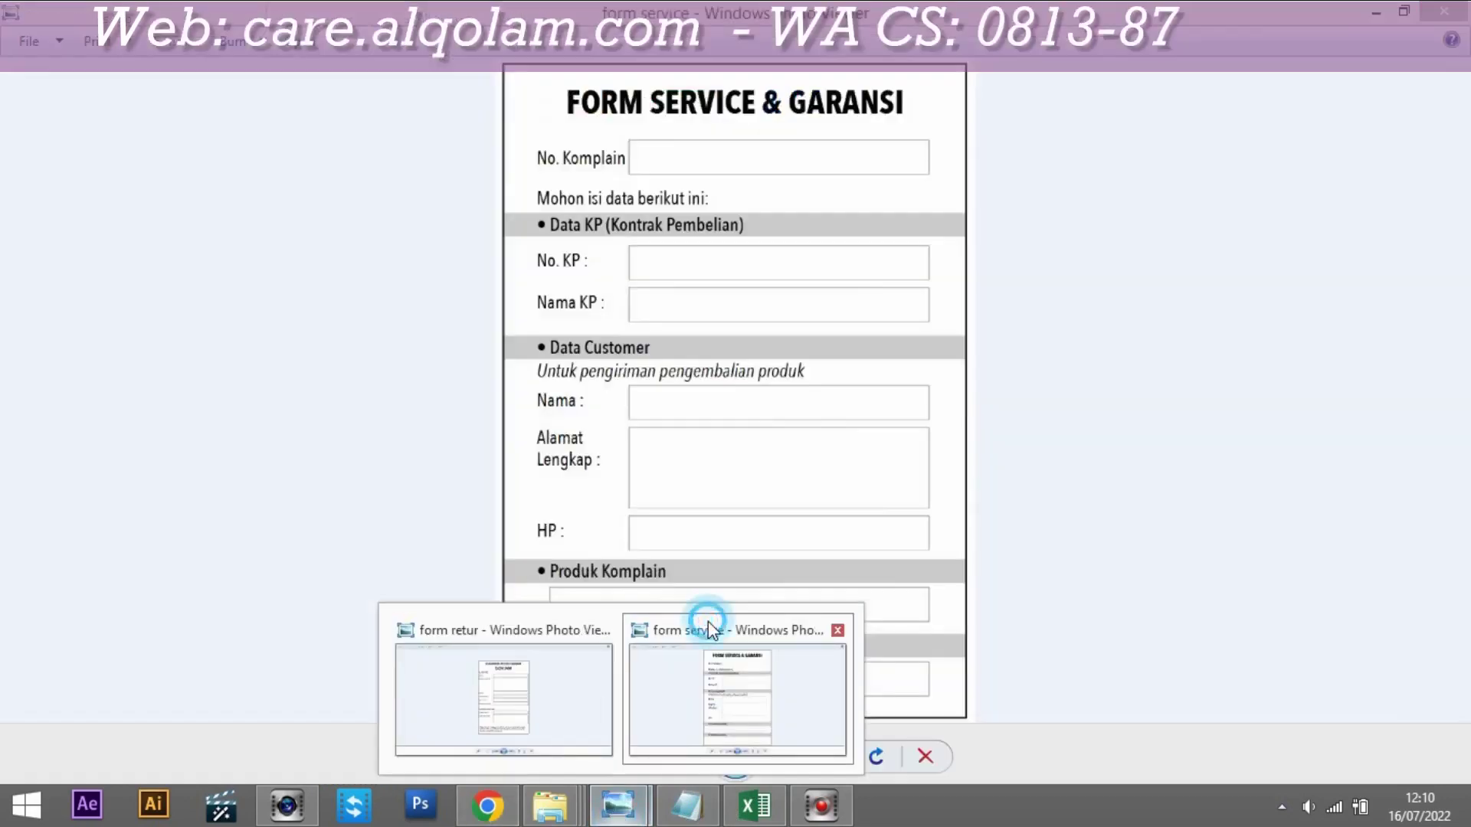
{"action": "left_click", "coordinate": [708, 621]}
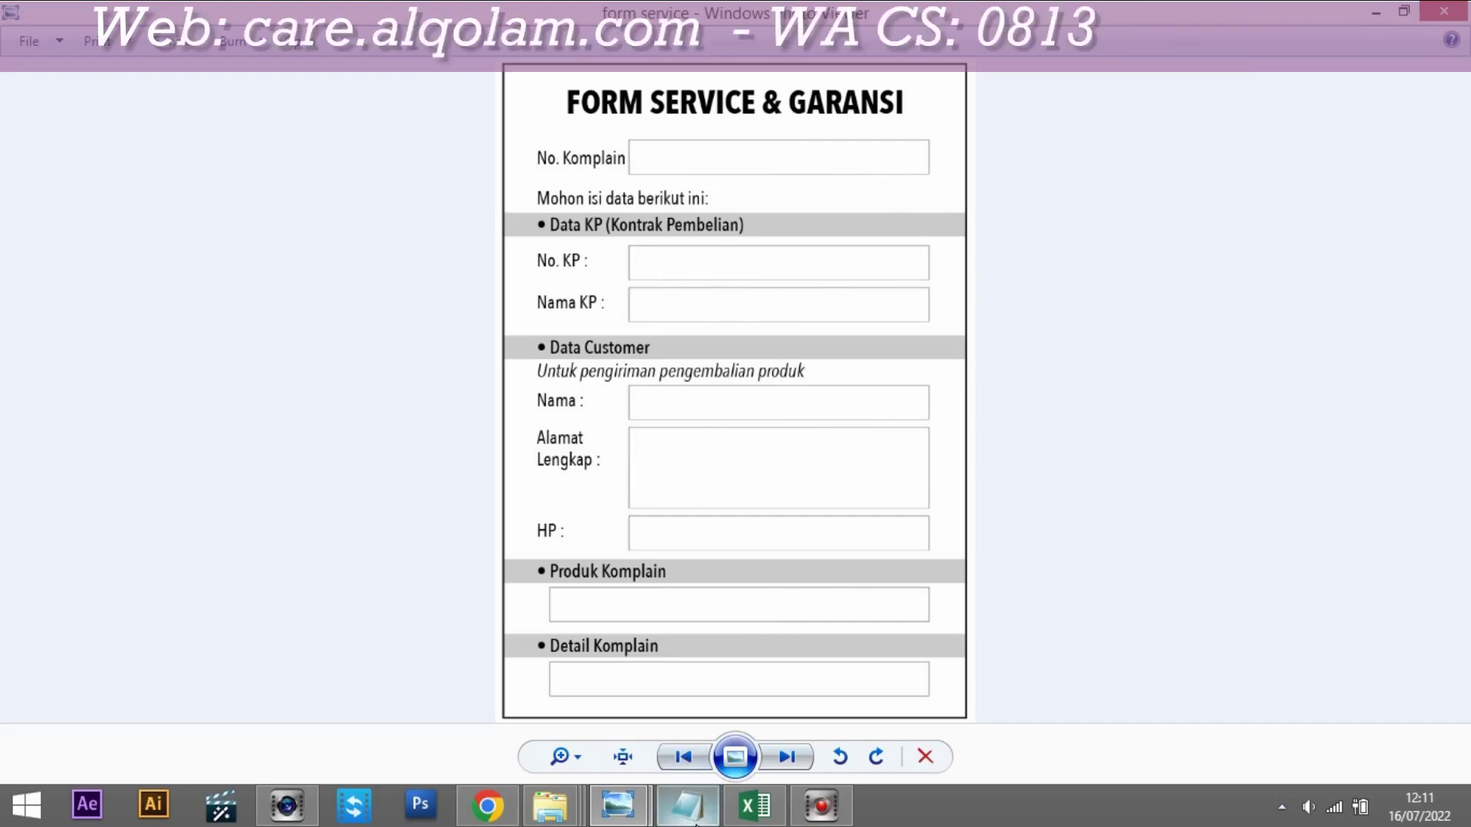
{"action": "mouse_move", "coordinate": [688, 811]}
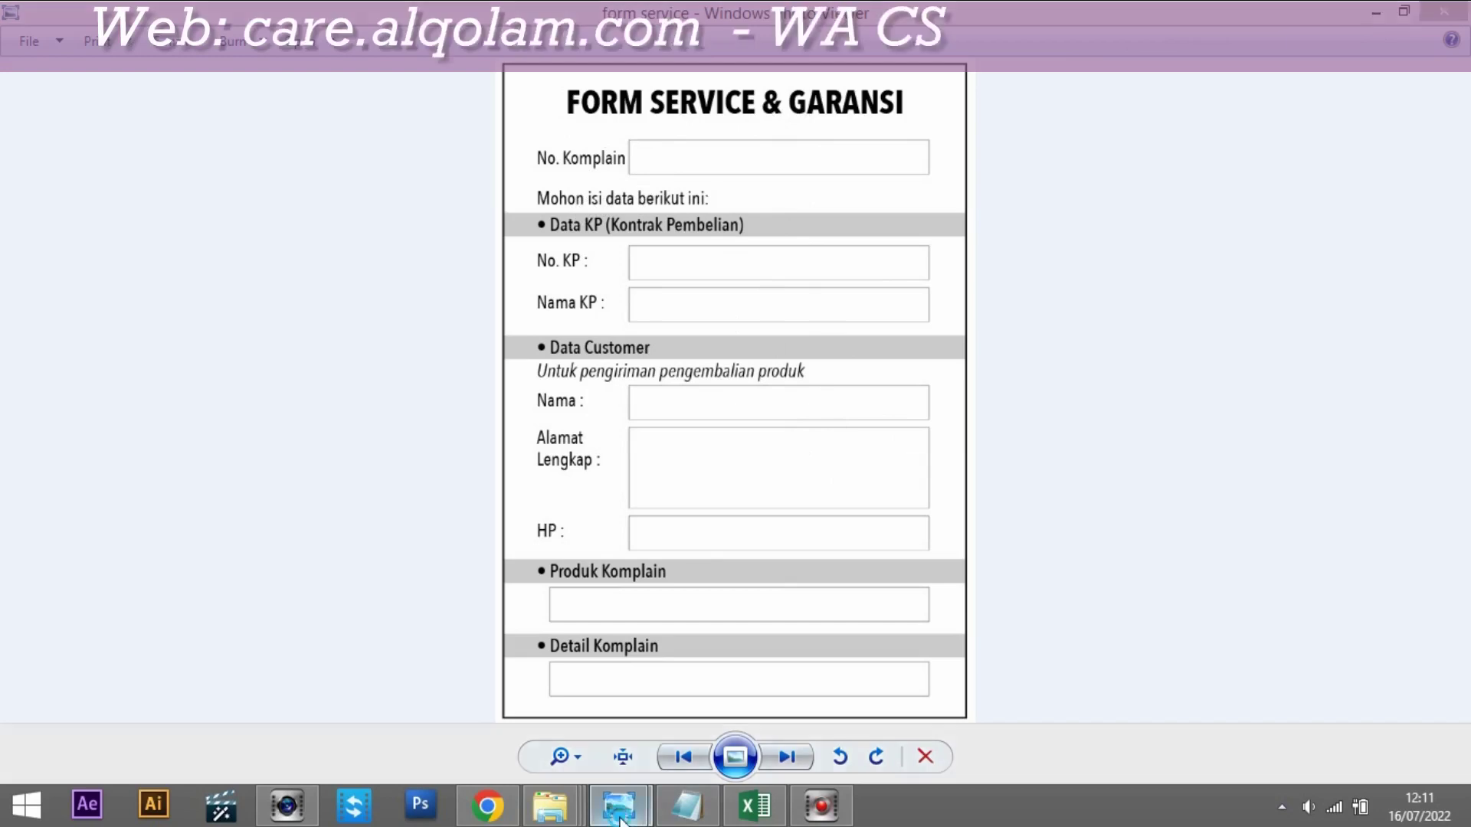
{"action": "mouse_move", "coordinate": [618, 804]}
{"action": "left_click", "coordinate": [483, 702]}
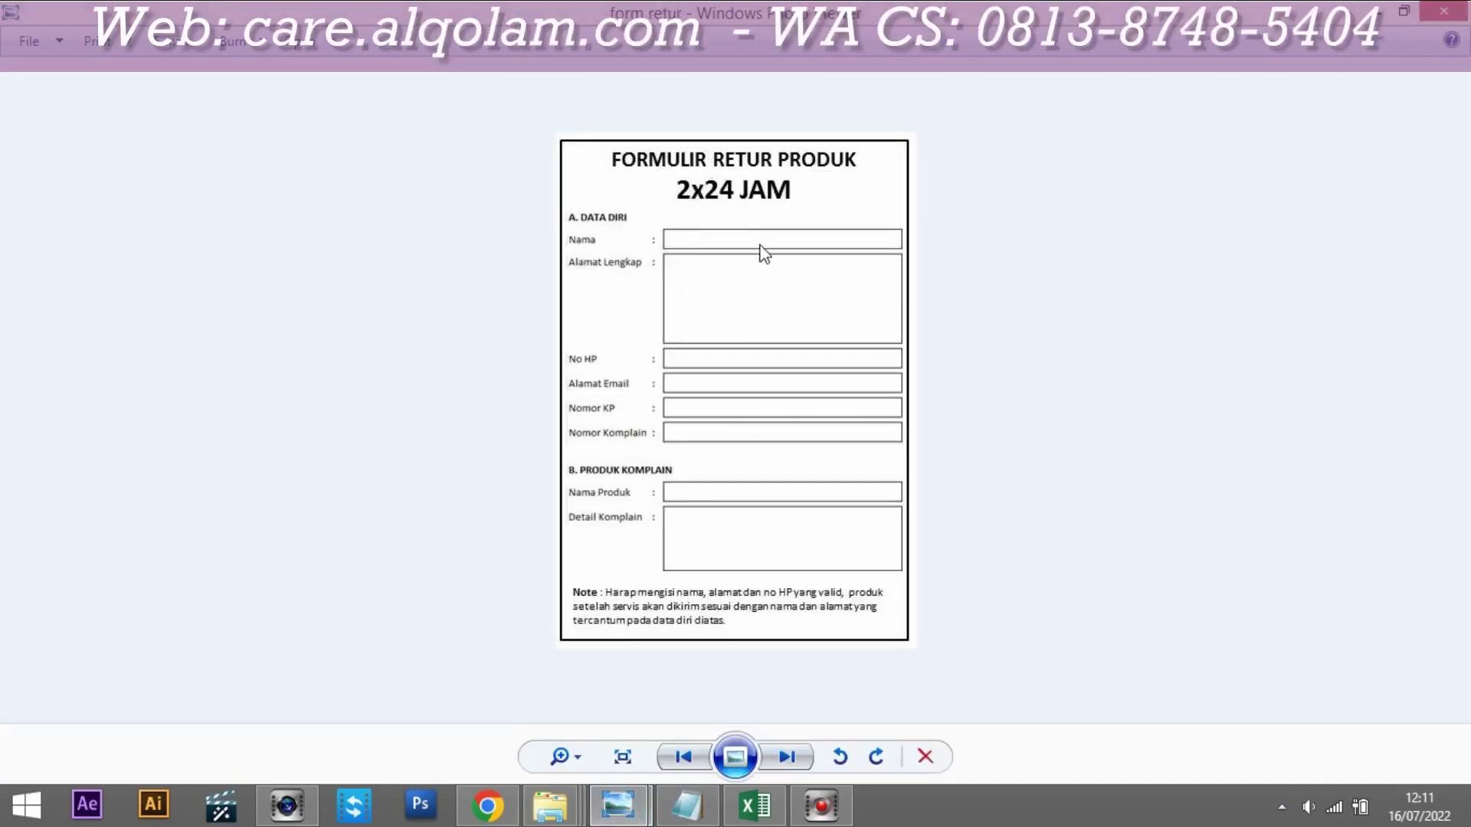
{"action": "scroll", "coordinate": [763, 252], "scroll_direction": "up", "scroll_amount": 1}
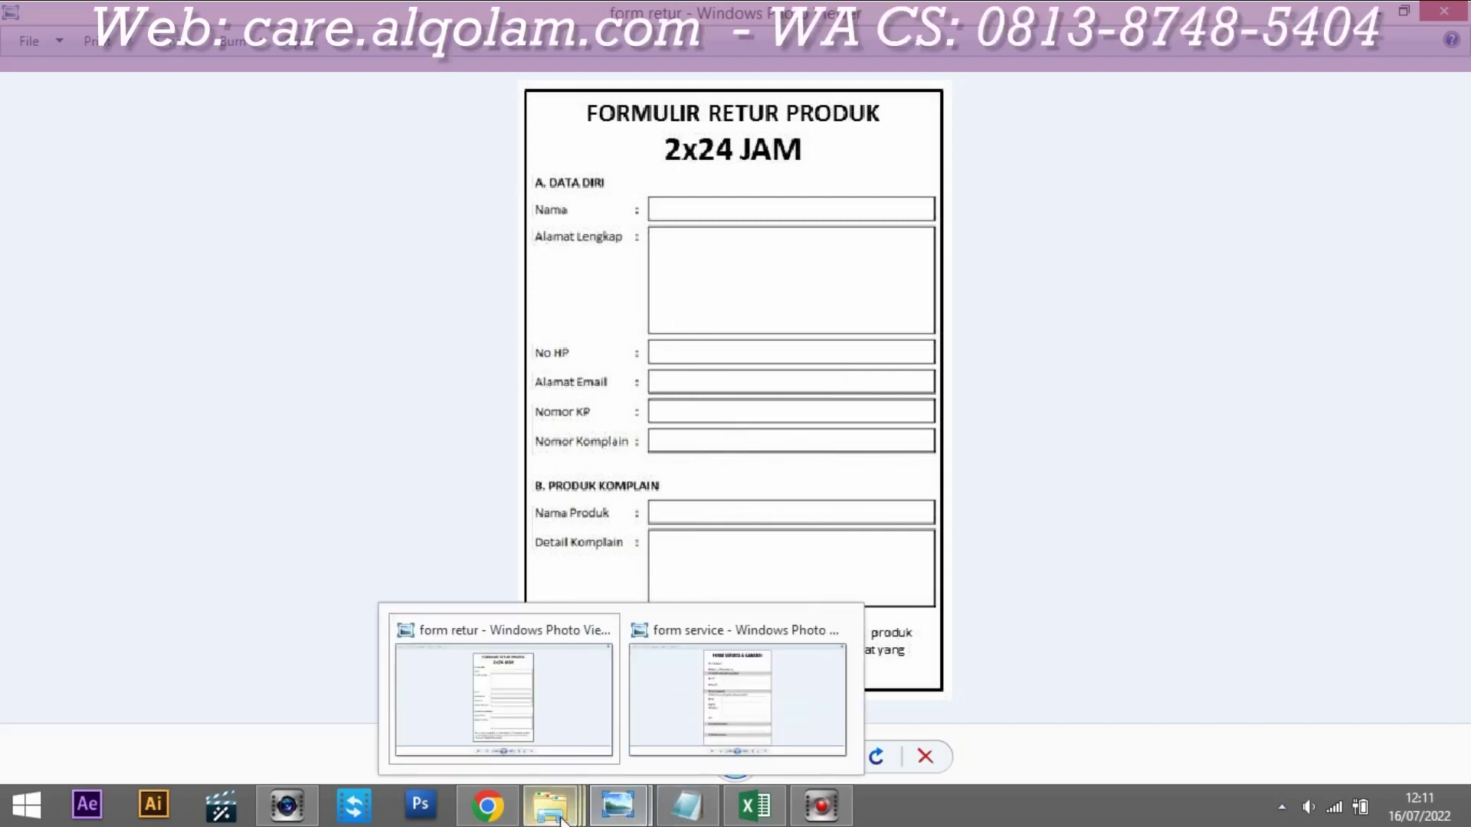
{"action": "left_click", "coordinate": [488, 804]}
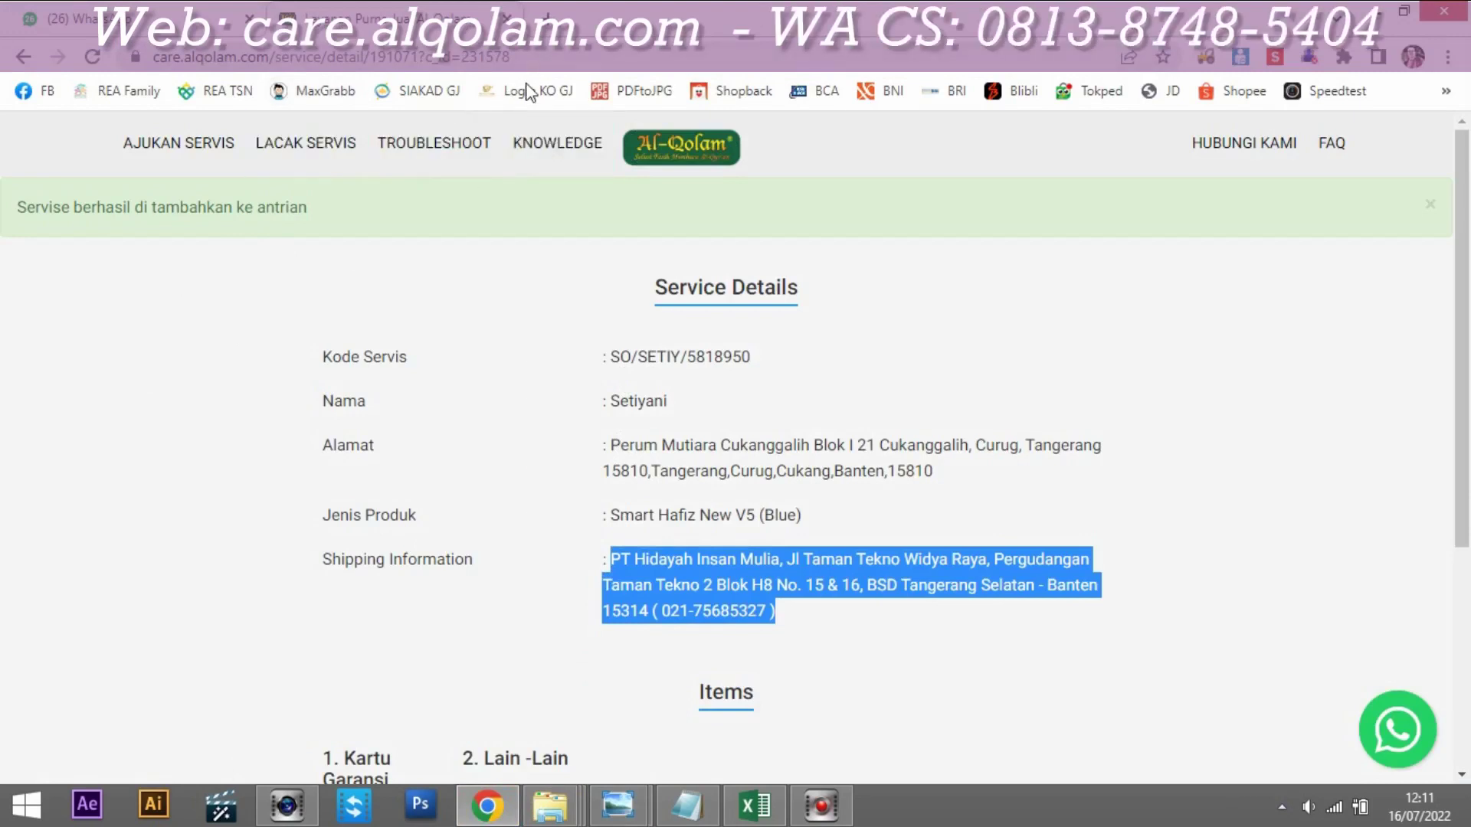
Step: Go to the care.alqolam.com homepage and open the Konfirmasi Pengiriman Produk form
{"action": "left_click_drag", "start_coordinate": [561, 60], "coordinate": [266, 58]}
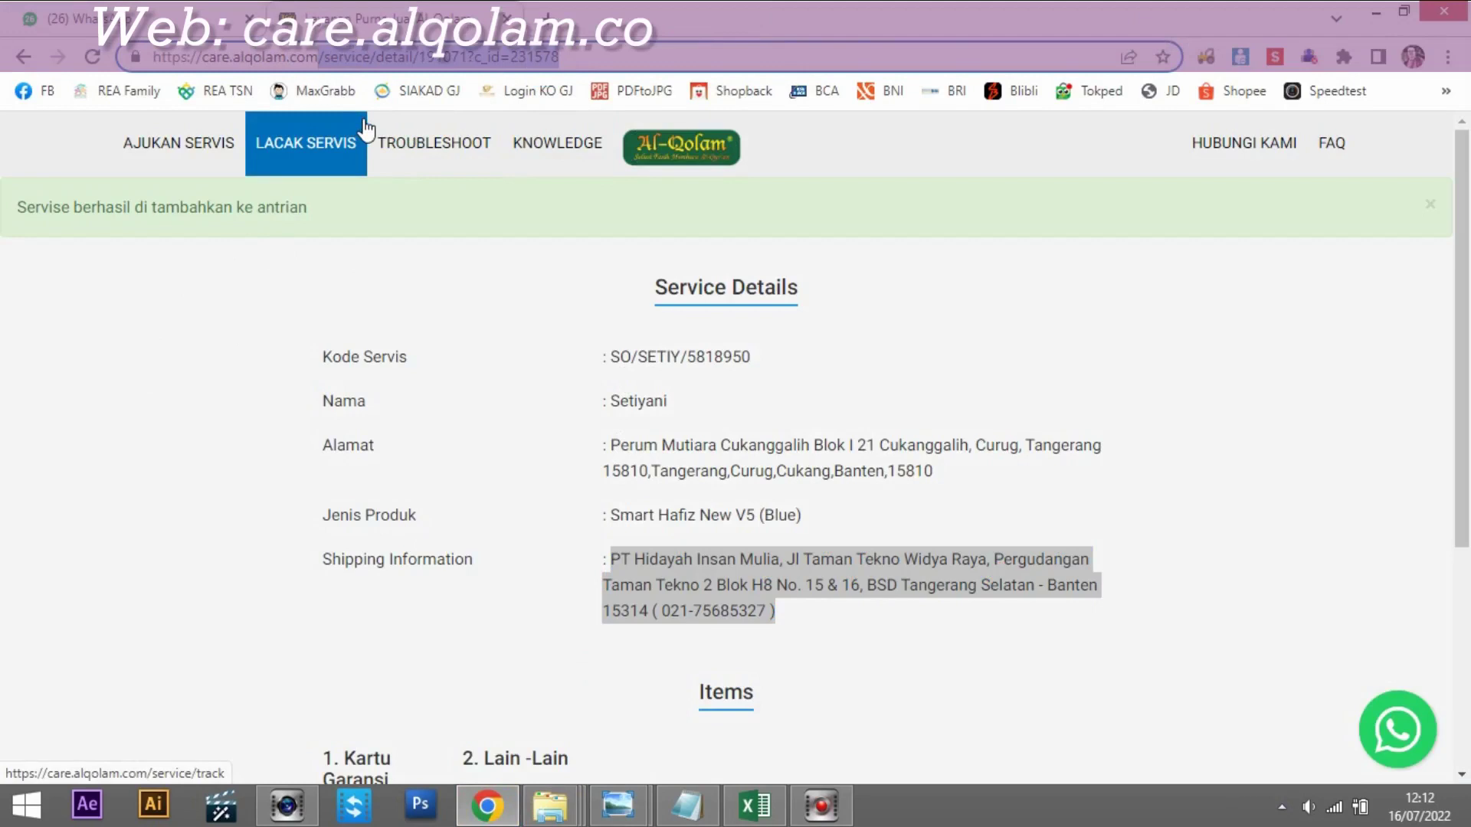
{"action": "key", "text": "BackSpace"}
{"action": "key", "text": "Return"}
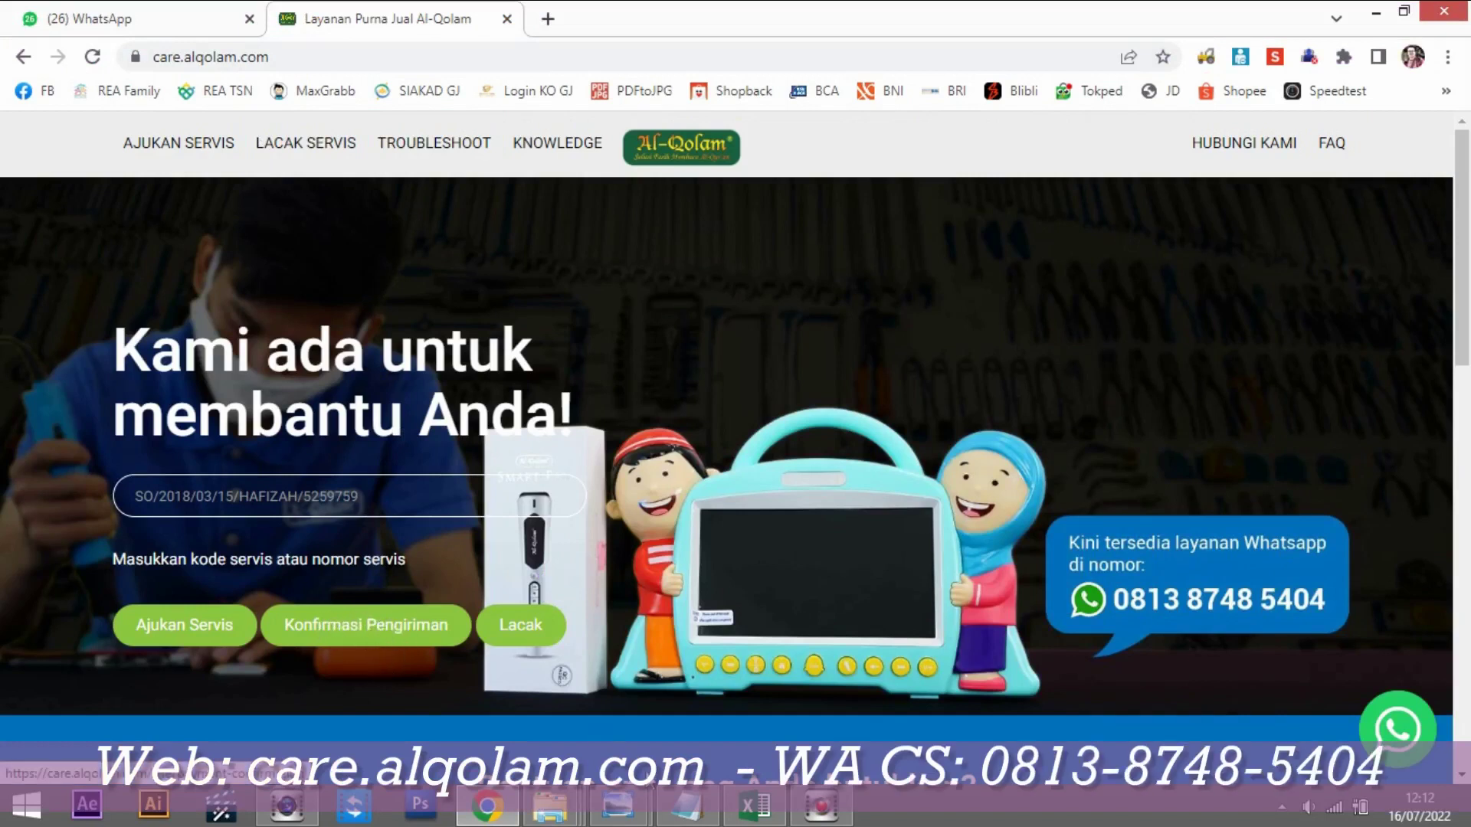
{"action": "left_click", "coordinate": [367, 632]}
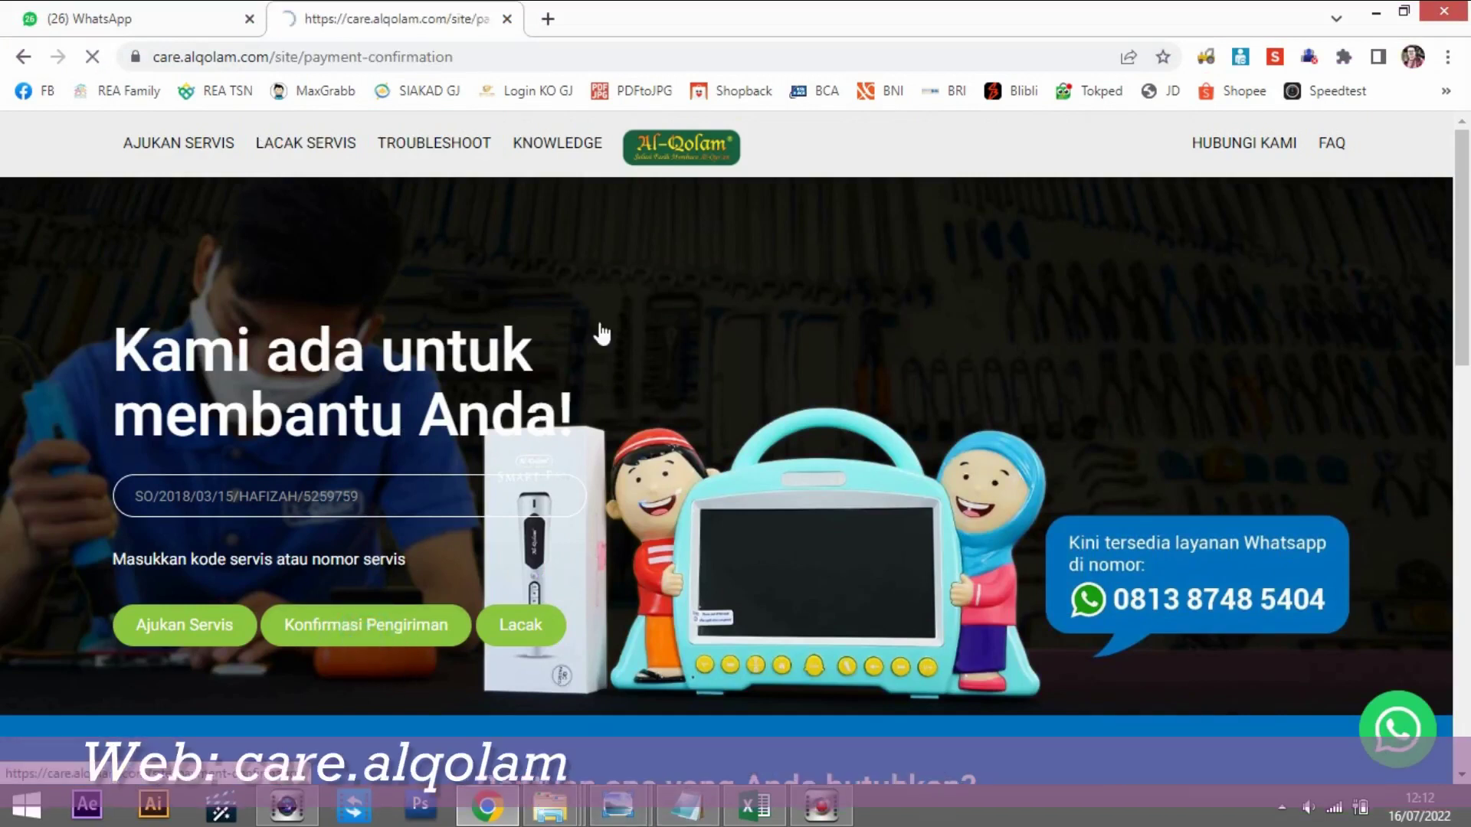
{"action": "left_click", "coordinate": [483, 59]}
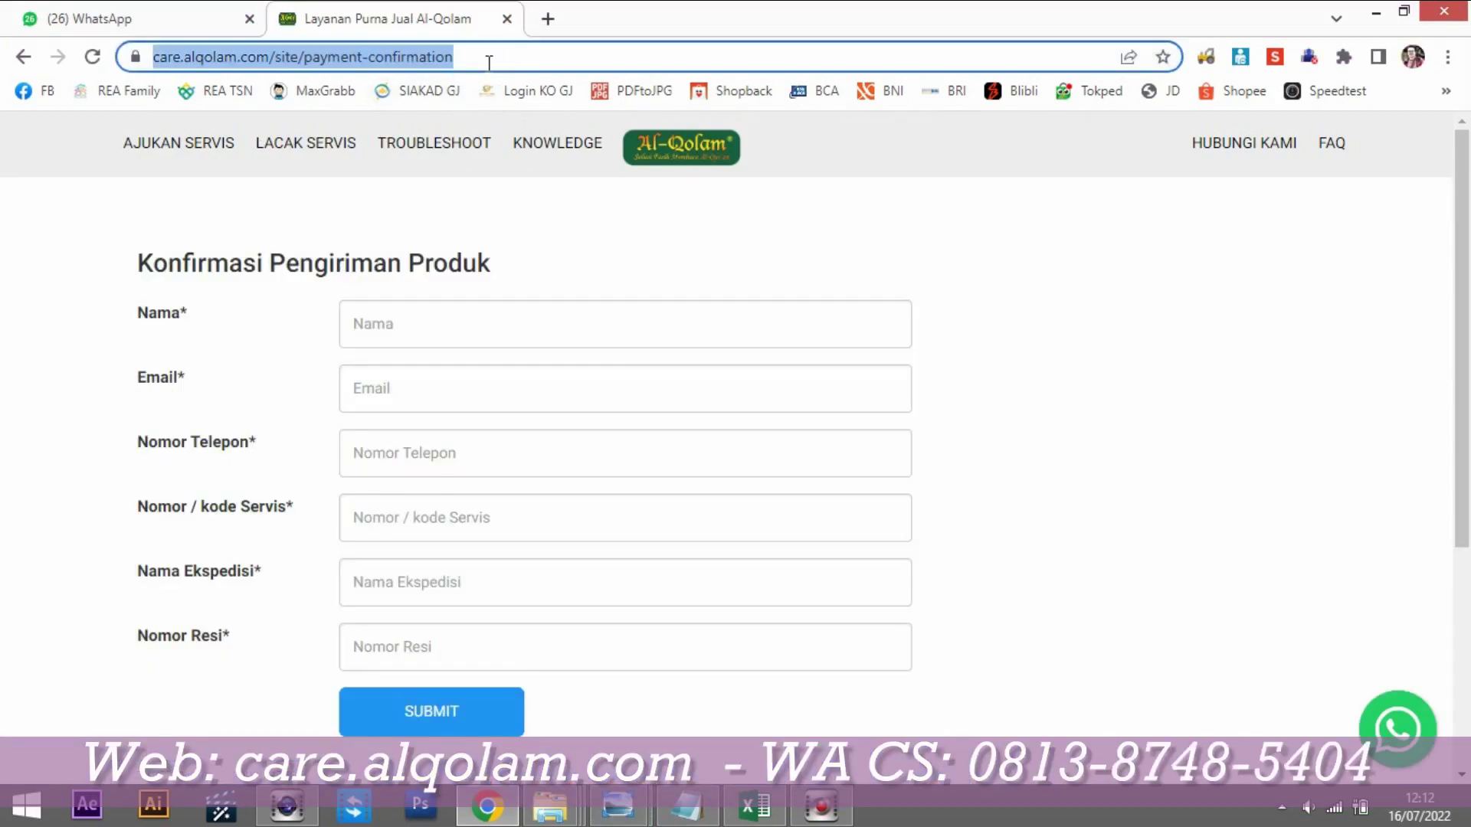
{"action": "left_click_drag", "start_coordinate": [498, 58], "coordinate": [131, 35]}
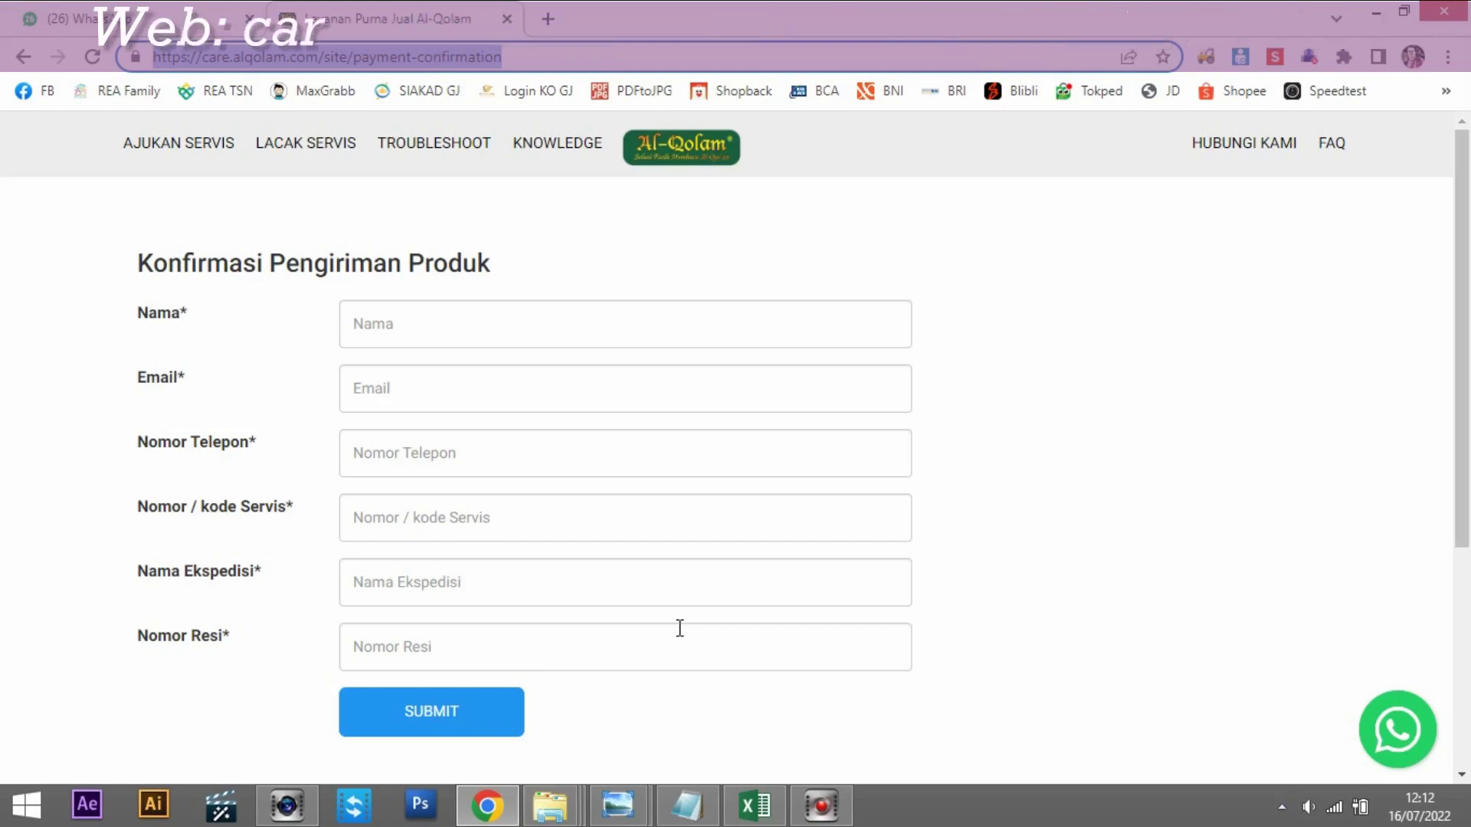
{"action": "left_click", "coordinate": [687, 805]}
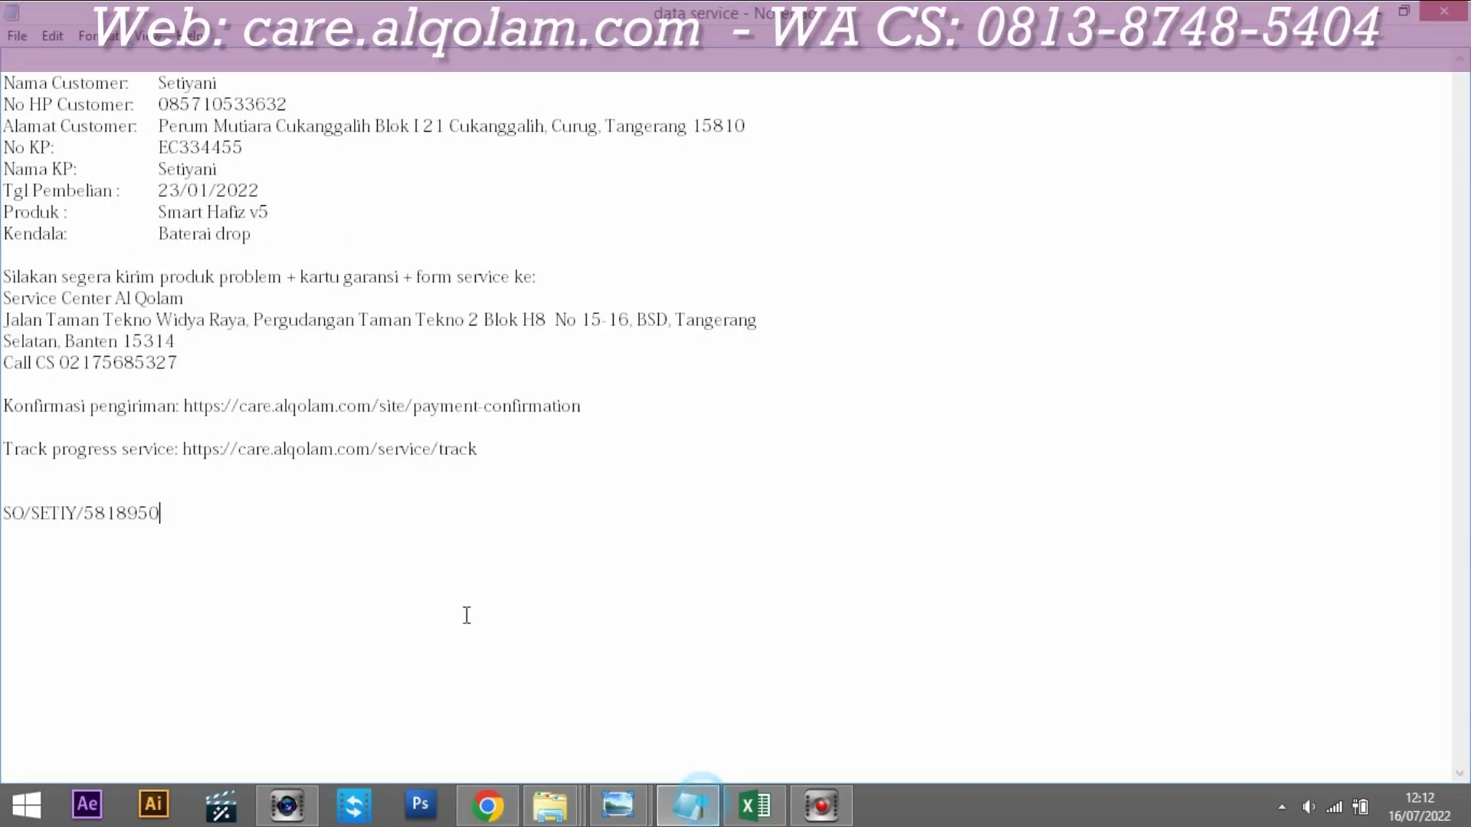
{"action": "left_click_drag", "start_coordinate": [8, 509], "coordinate": [164, 509]}
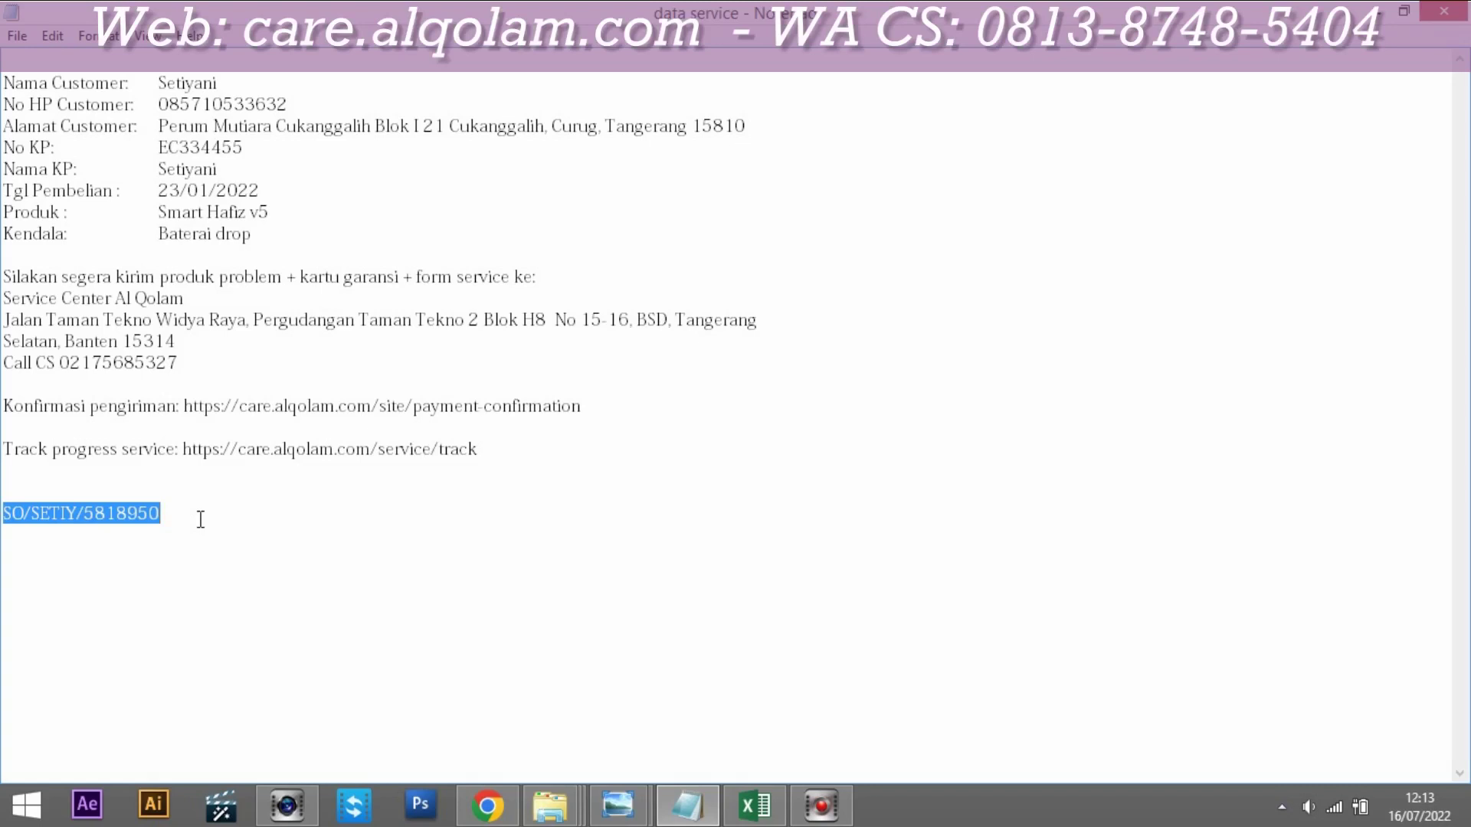
{"action": "left_click", "coordinate": [581, 573]}
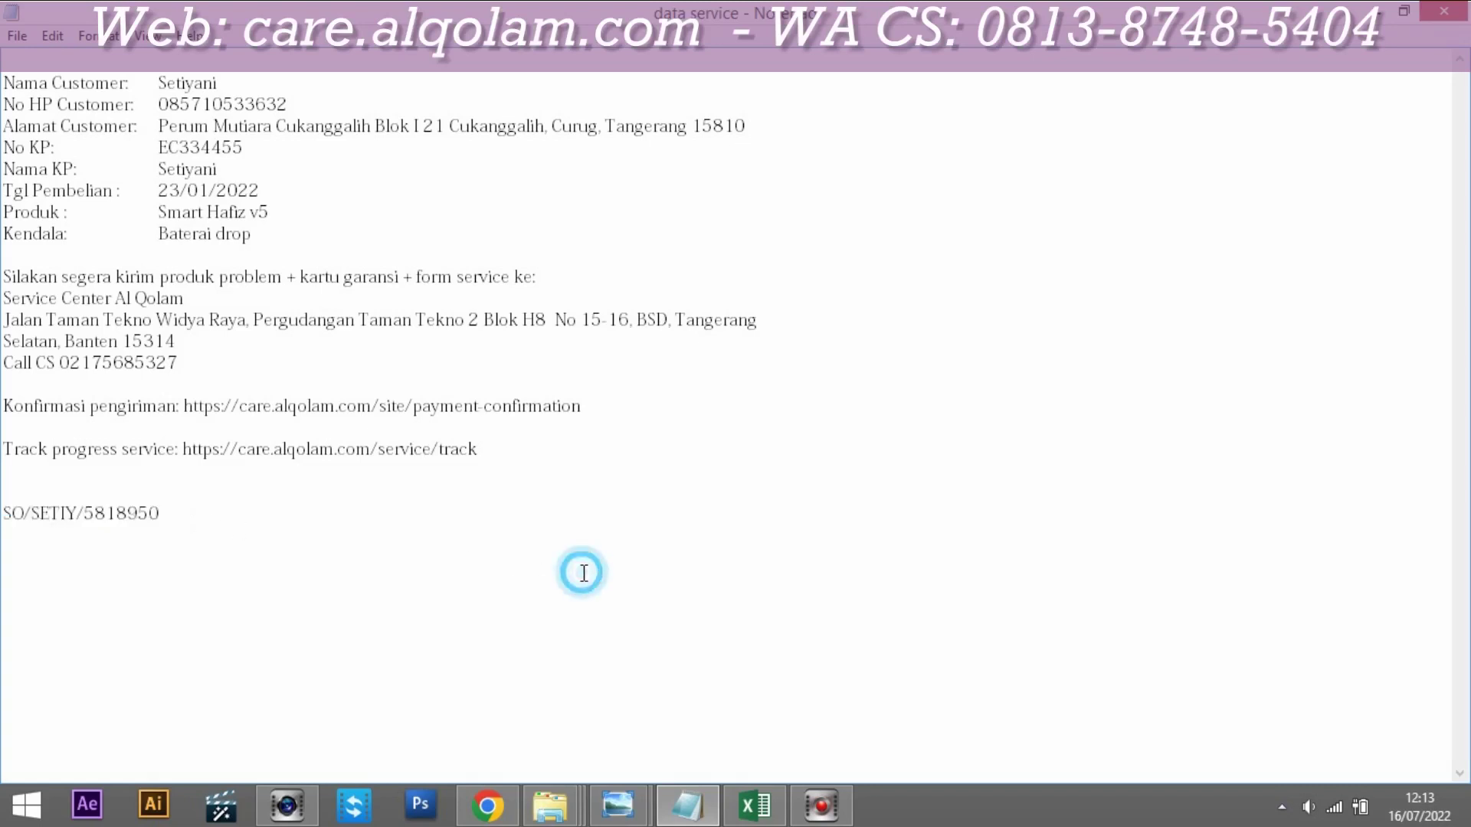
{"action": "left_click", "coordinate": [489, 806]}
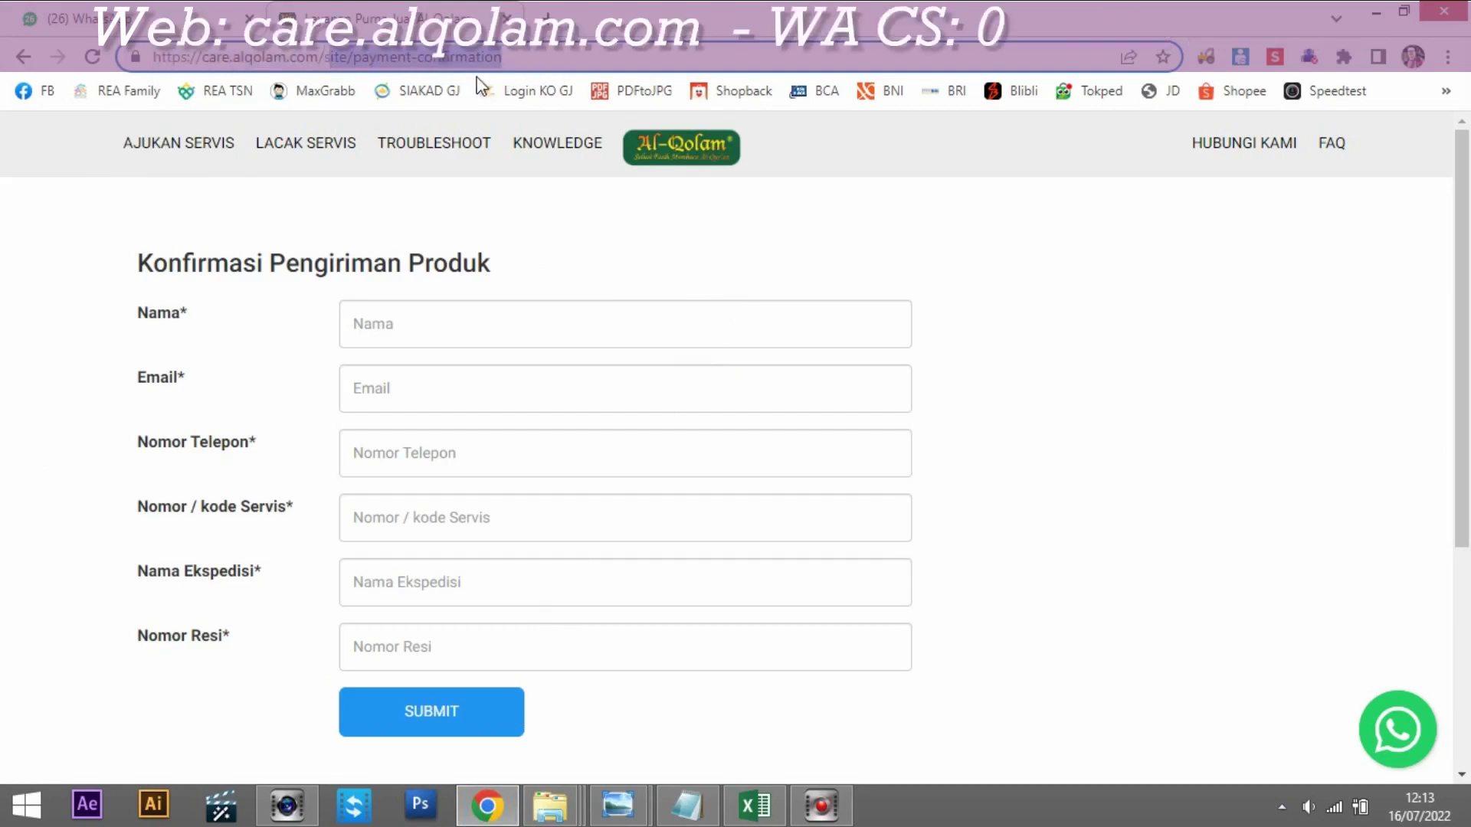
Step: Go to the care.alqolam.com homepage and open the LACAK SERVIS tracking page
{"action": "key", "text": "BackSpace"}
{"action": "left_click", "coordinate": [482, 95]}
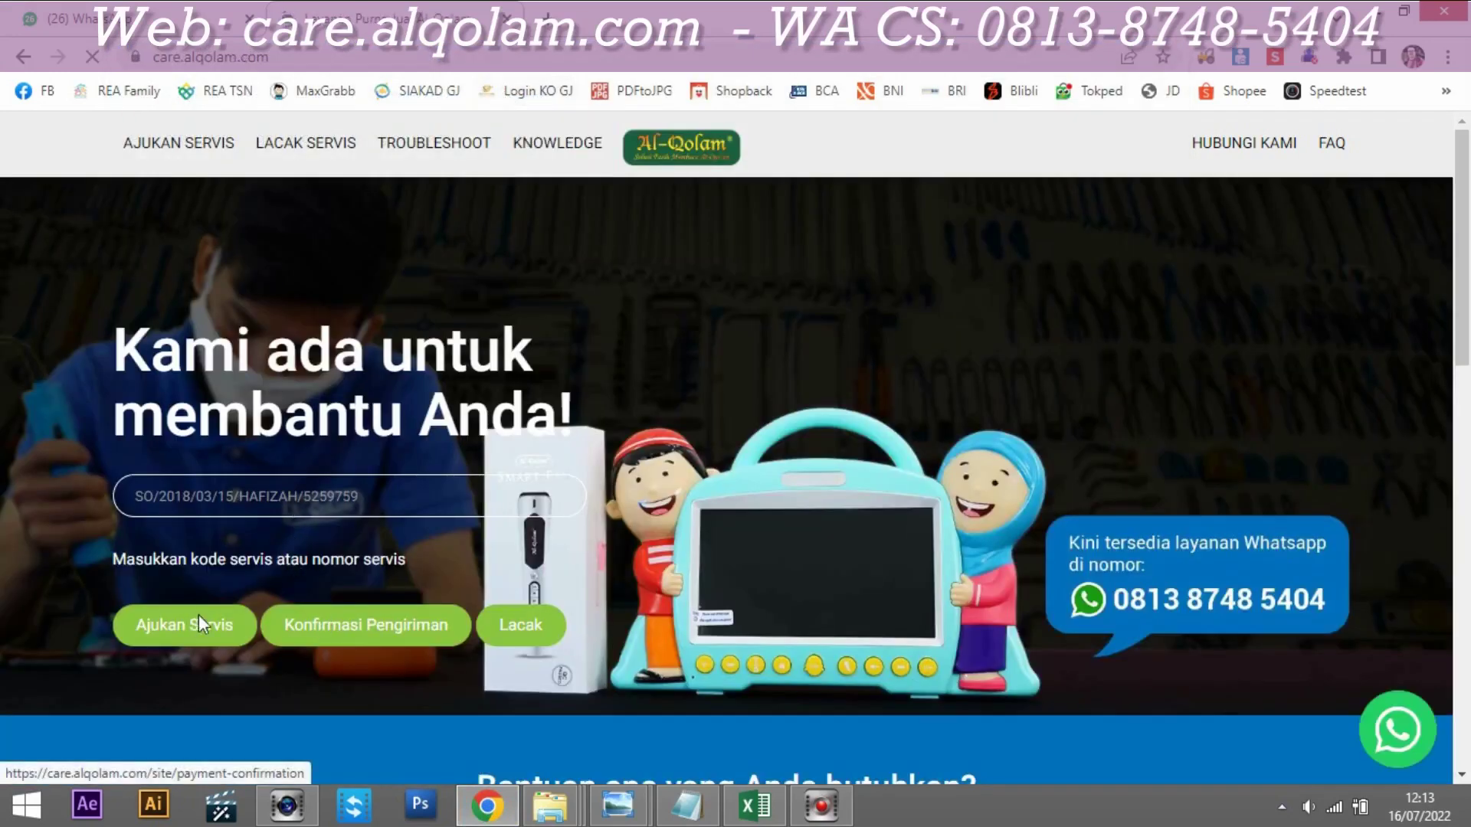
{"action": "left_click", "coordinate": [314, 145]}
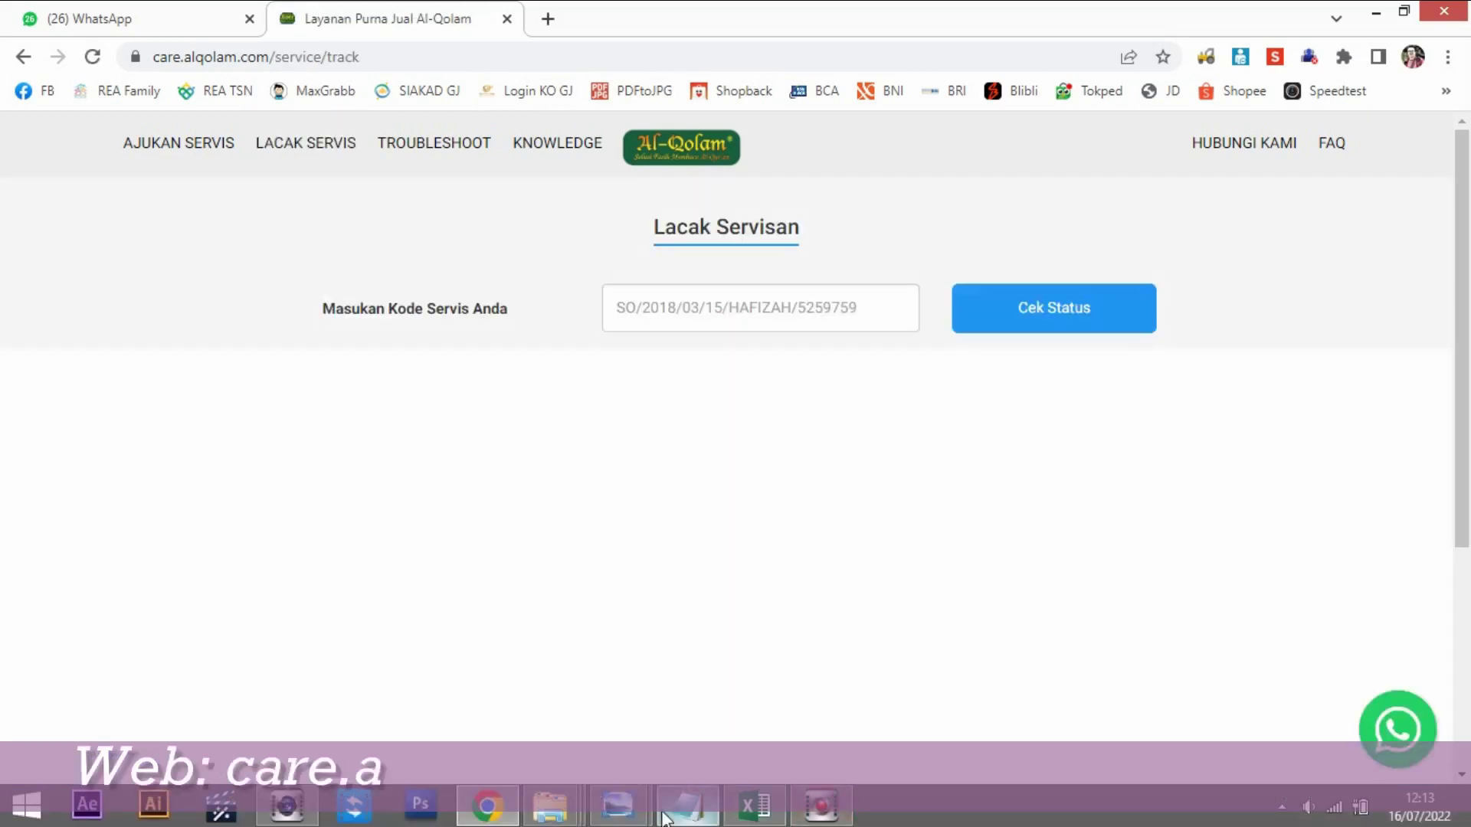
{"action": "left_click", "coordinate": [663, 818]}
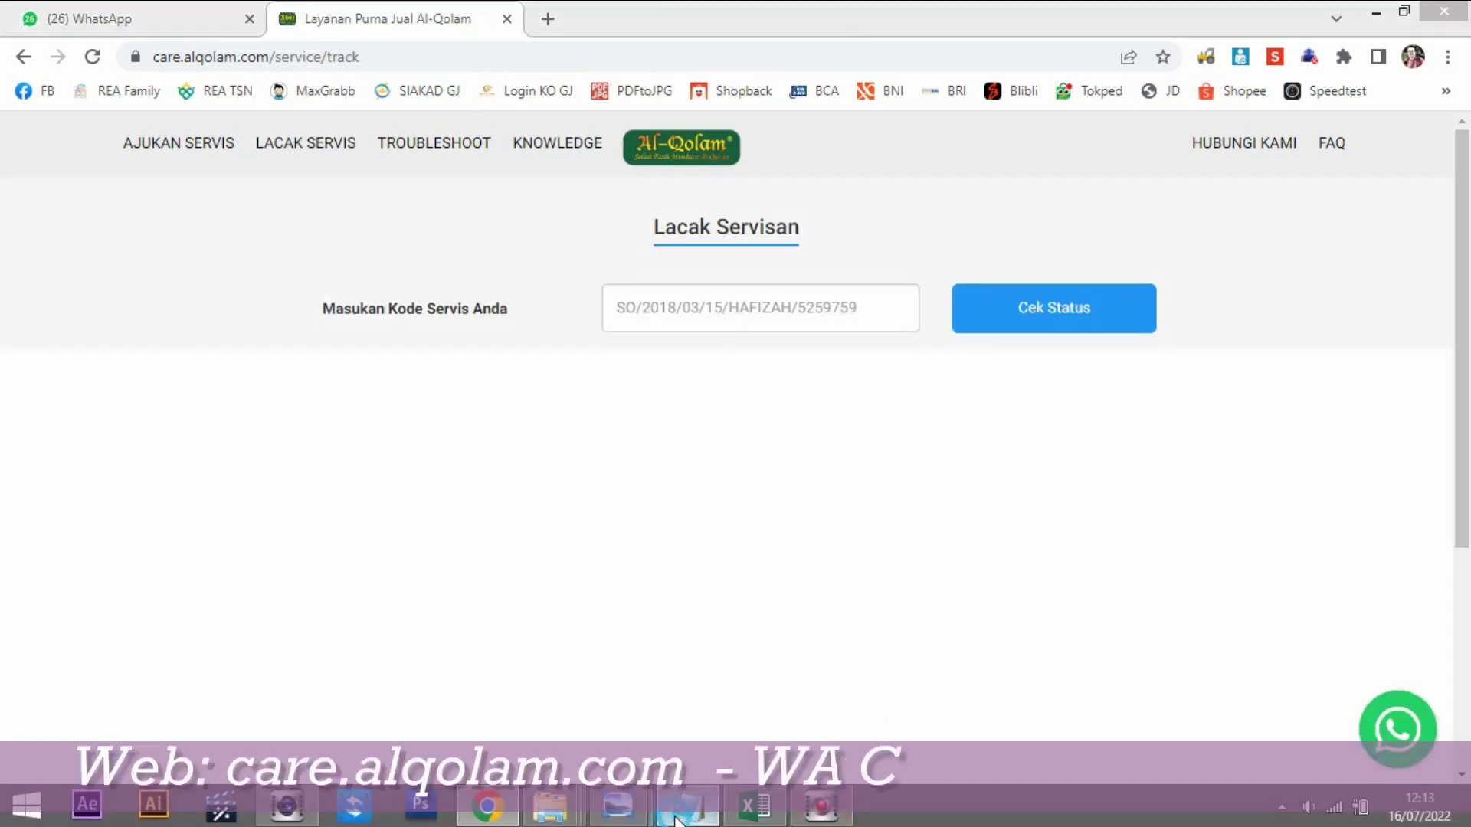
{"action": "left_click_drag", "start_coordinate": [4, 521], "coordinate": [180, 507]}
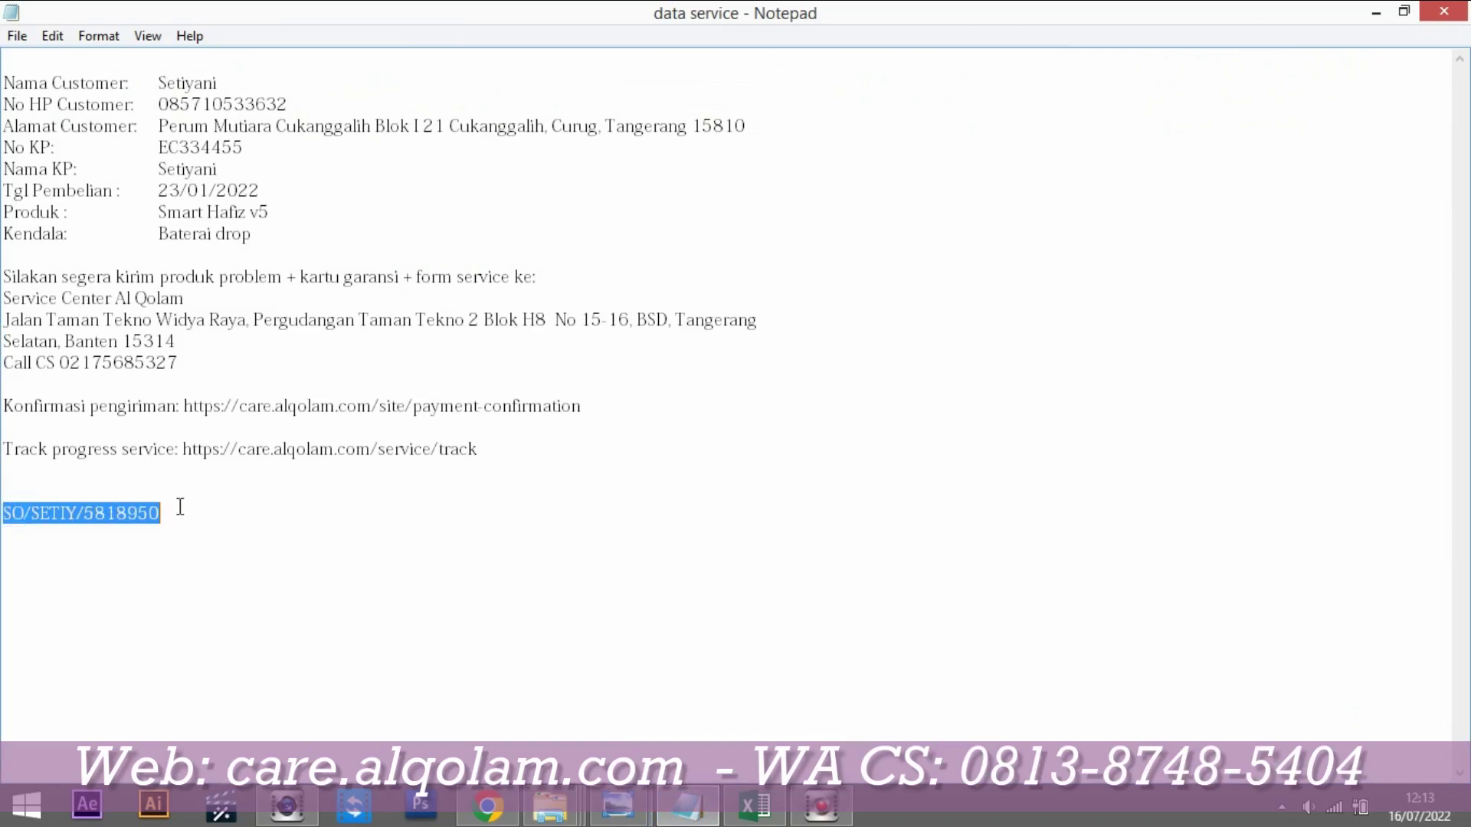
{"action": "right_click", "coordinate": [111, 536]}
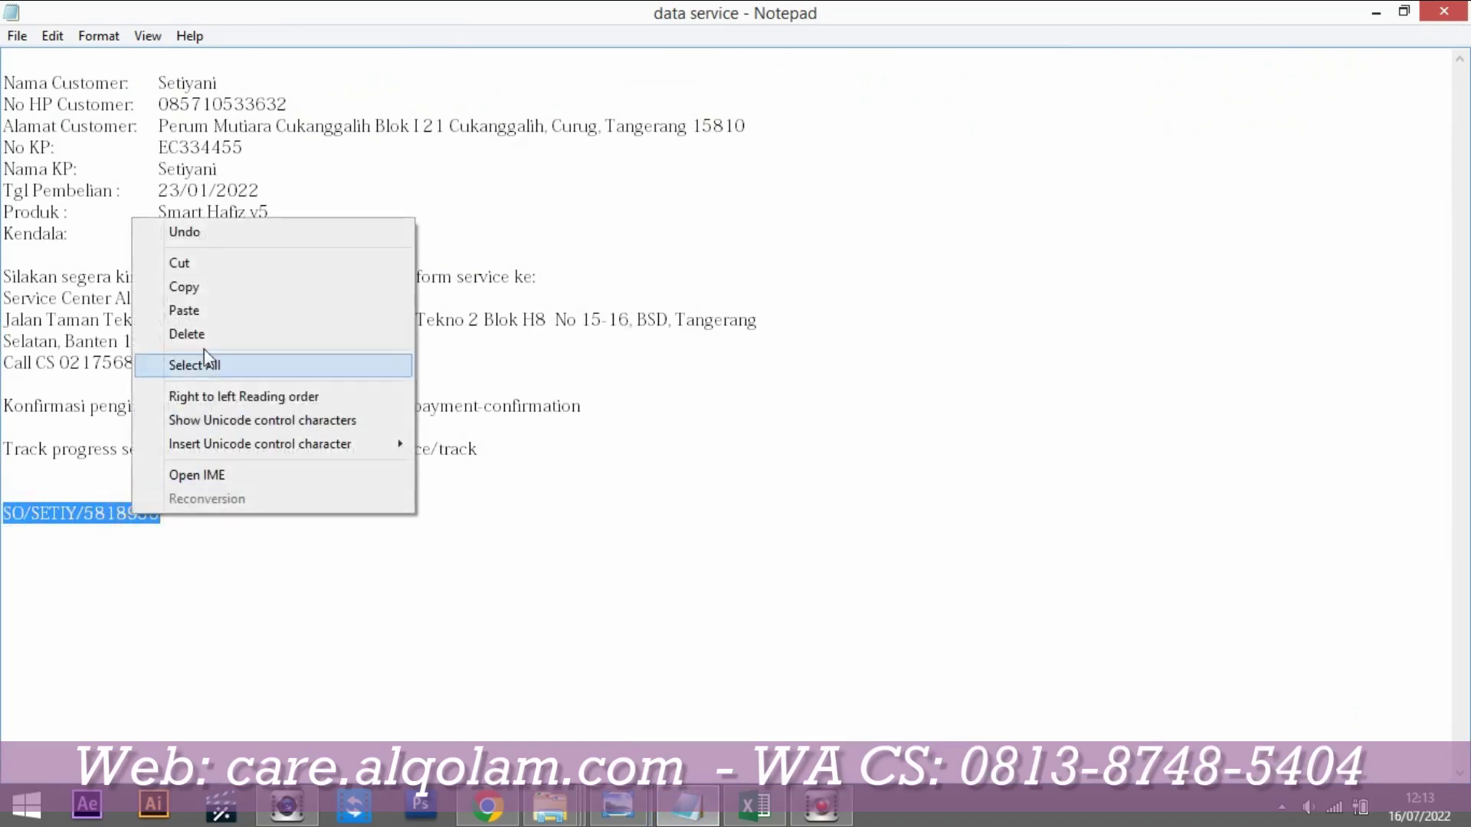
{"action": "left_click", "coordinate": [209, 290]}
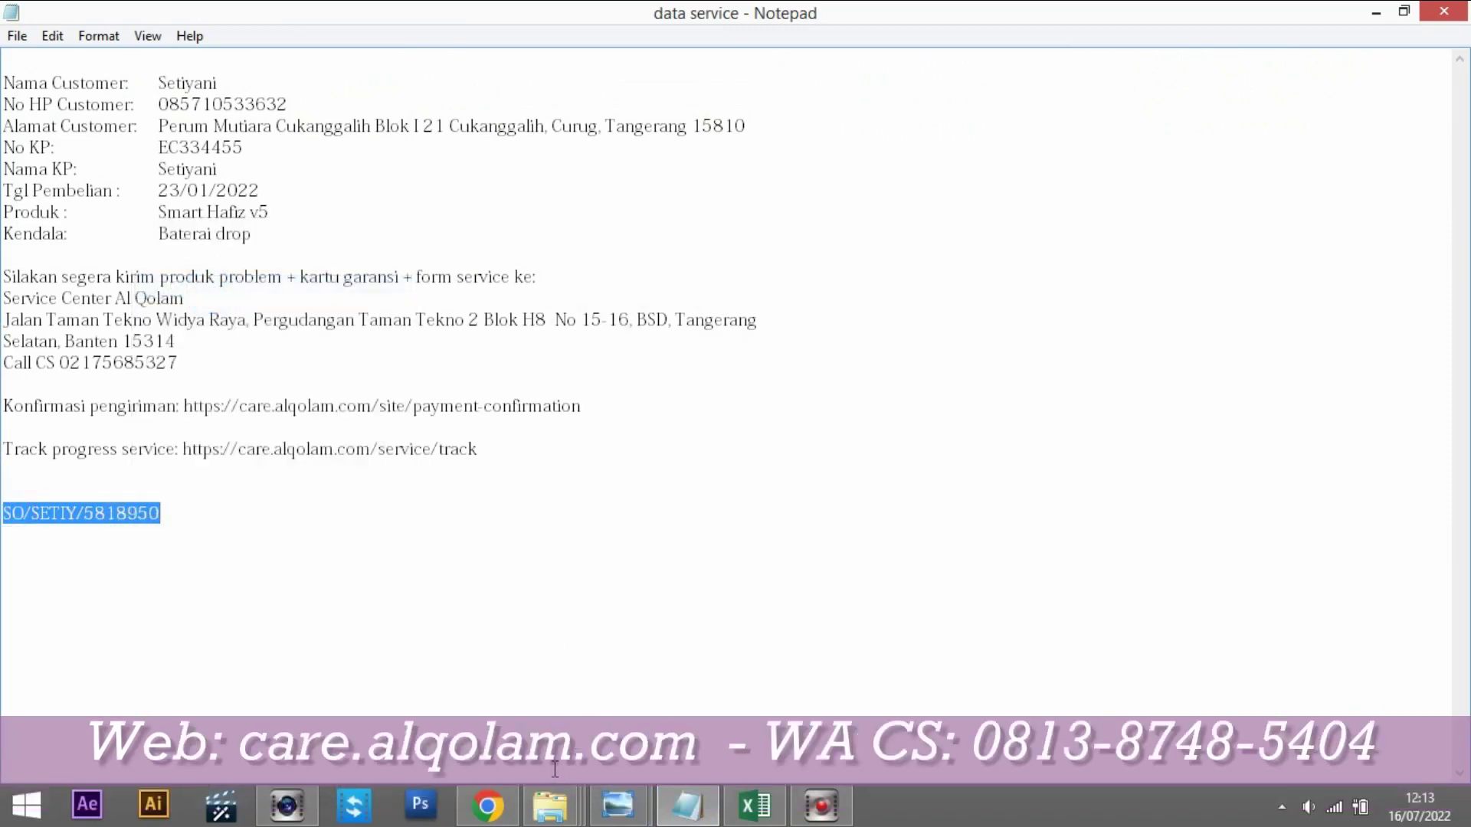
{"action": "left_click", "coordinate": [490, 808]}
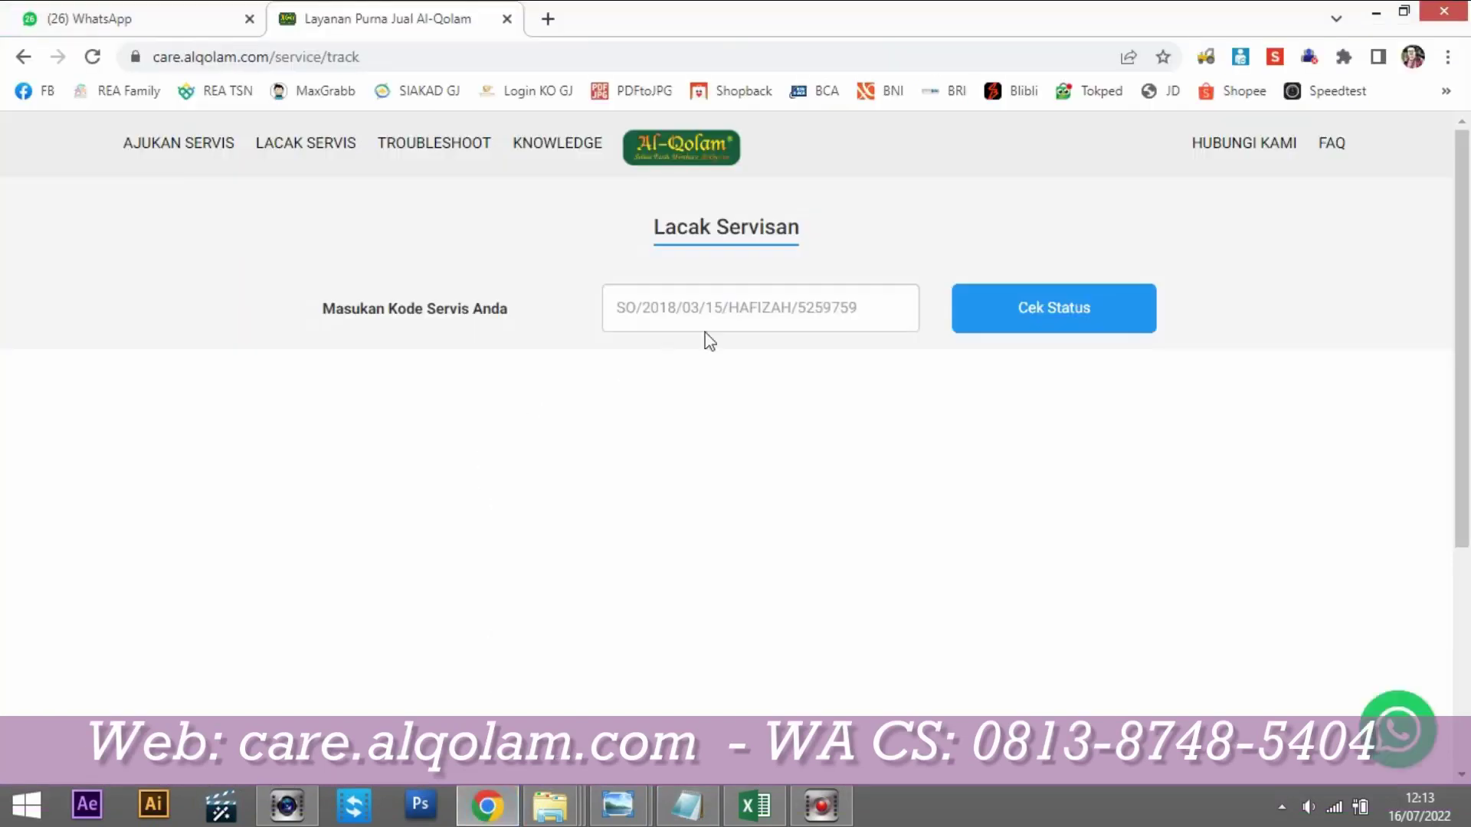
{"action": "left_click", "coordinate": [748, 306]}
{"action": "key", "text": "ctrl+v"}
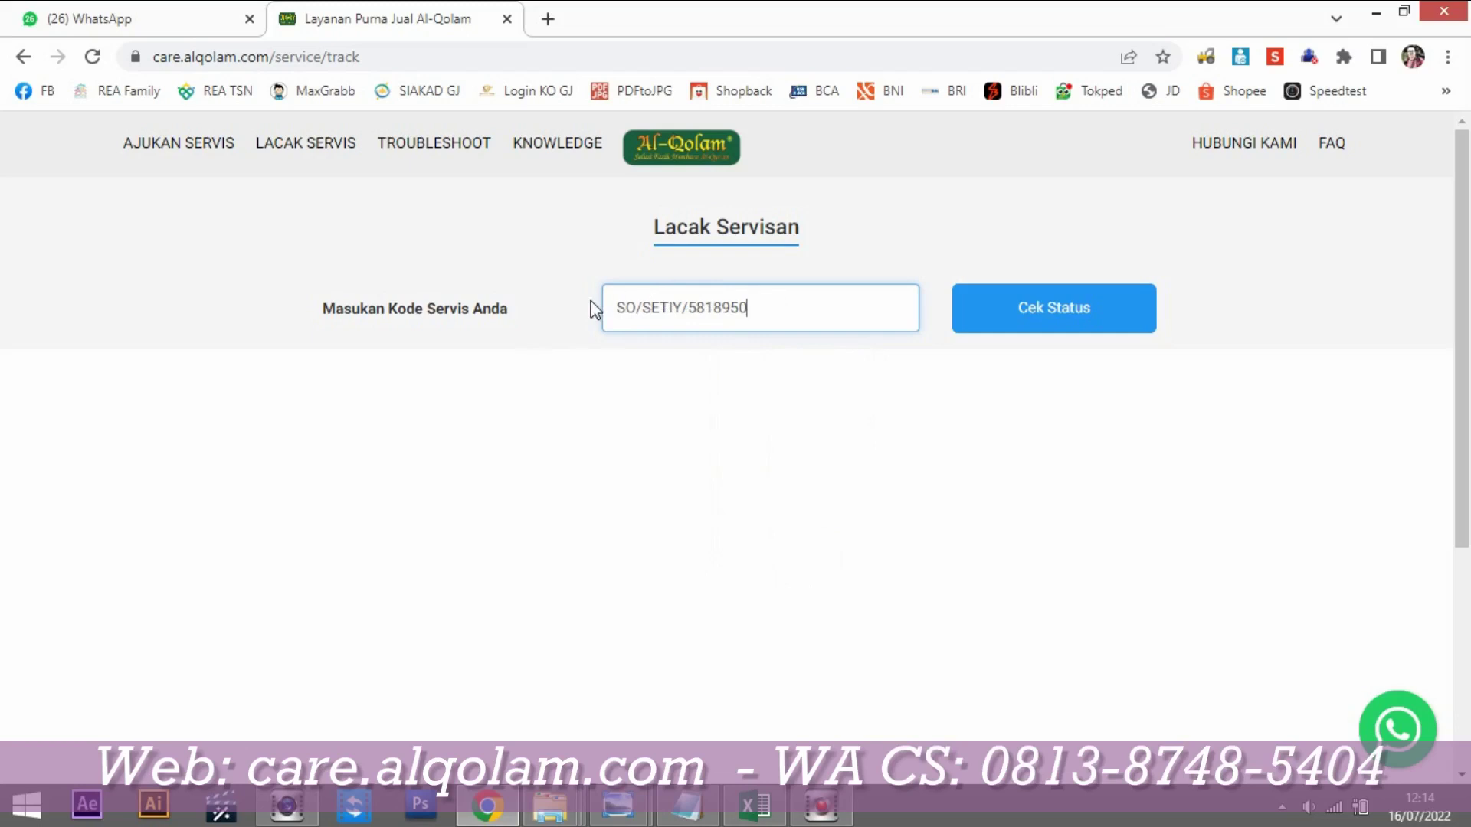
{"action": "left_click", "coordinate": [1103, 321]}
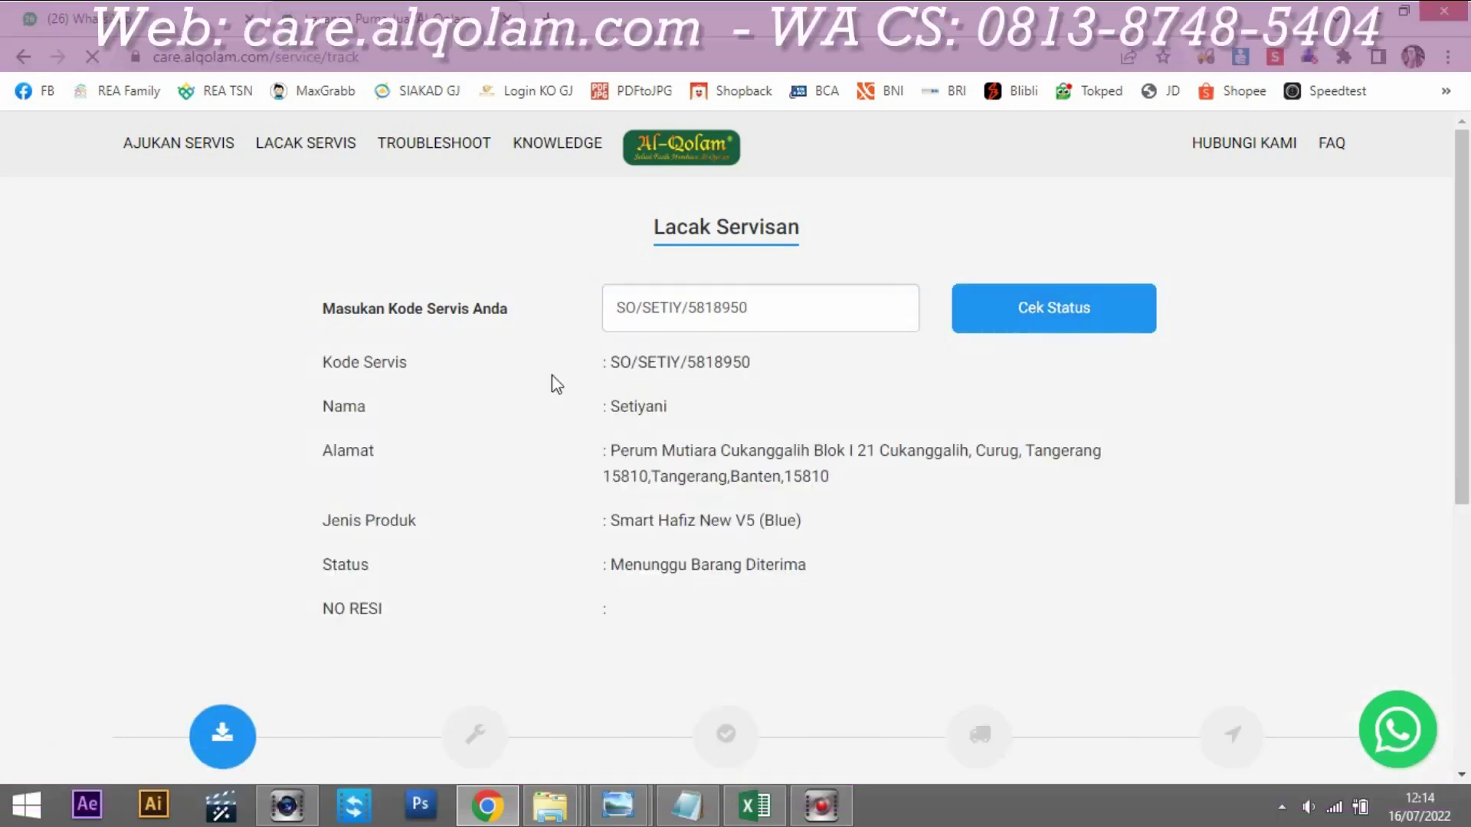
{"action": "scroll", "coordinate": [755, 511], "scroll_direction": "down", "scroll_amount": 2}
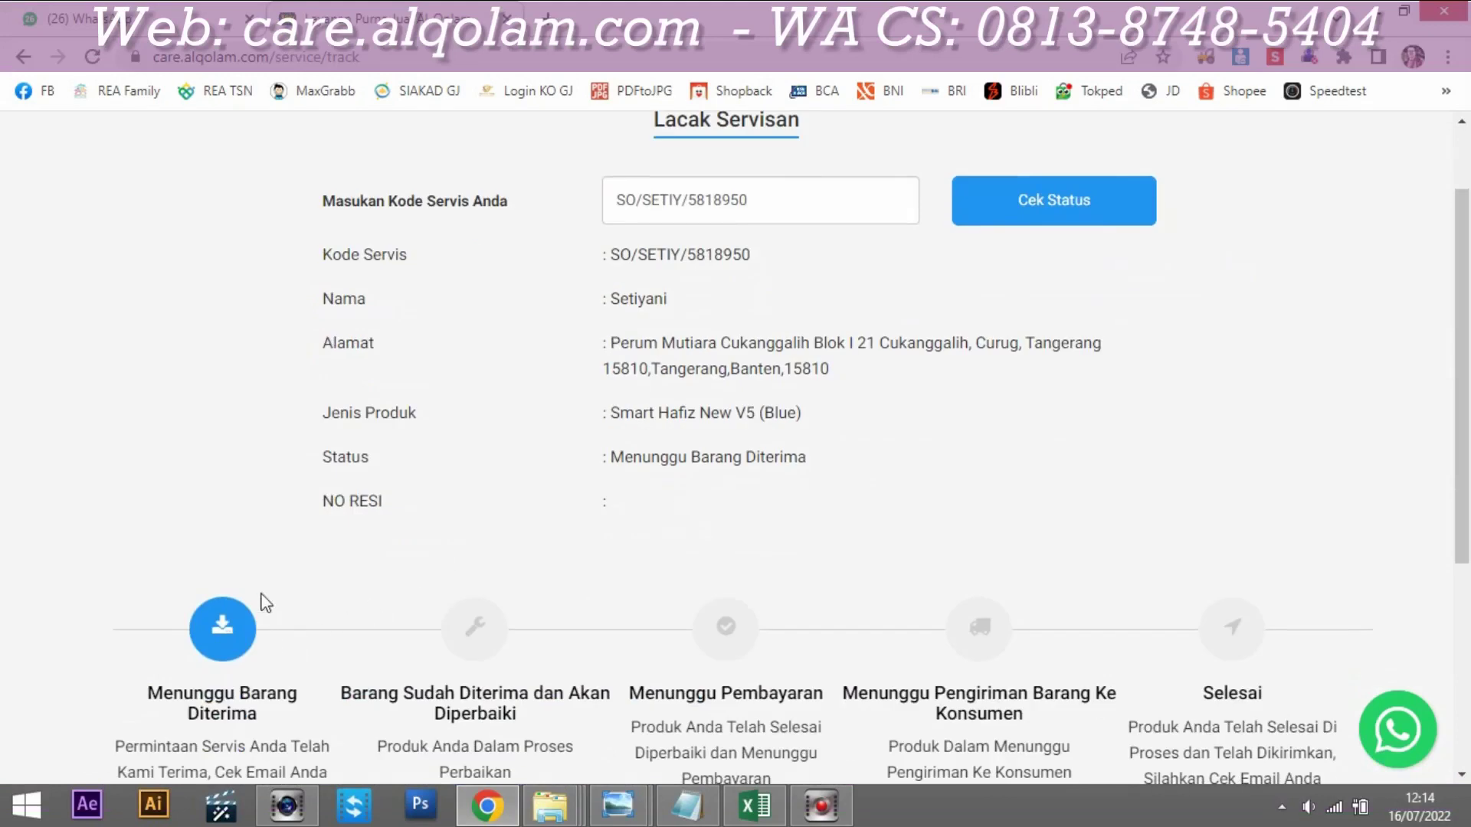